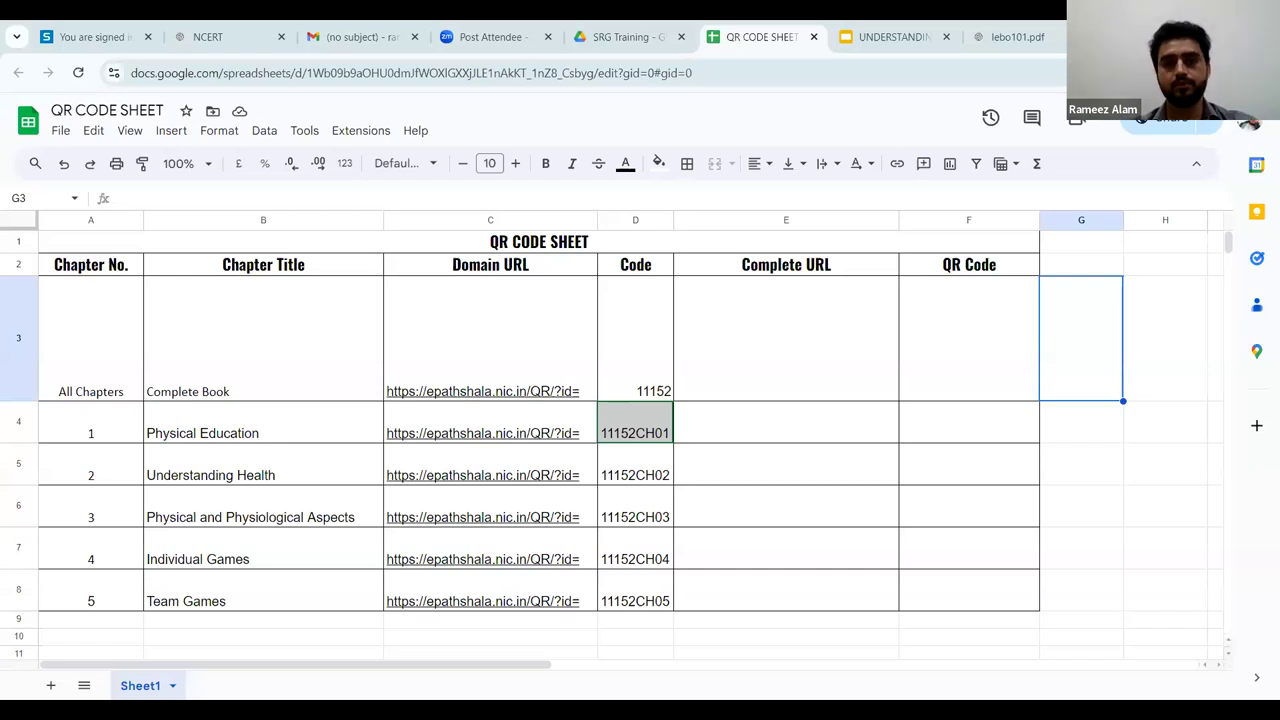
Examine the Complete URL and QR Code cells for the complete book and the QR API formula below the table
{"action": "left_click", "coordinate": [750, 297]}
{"action": "double_click", "coordinate": [750, 297]}
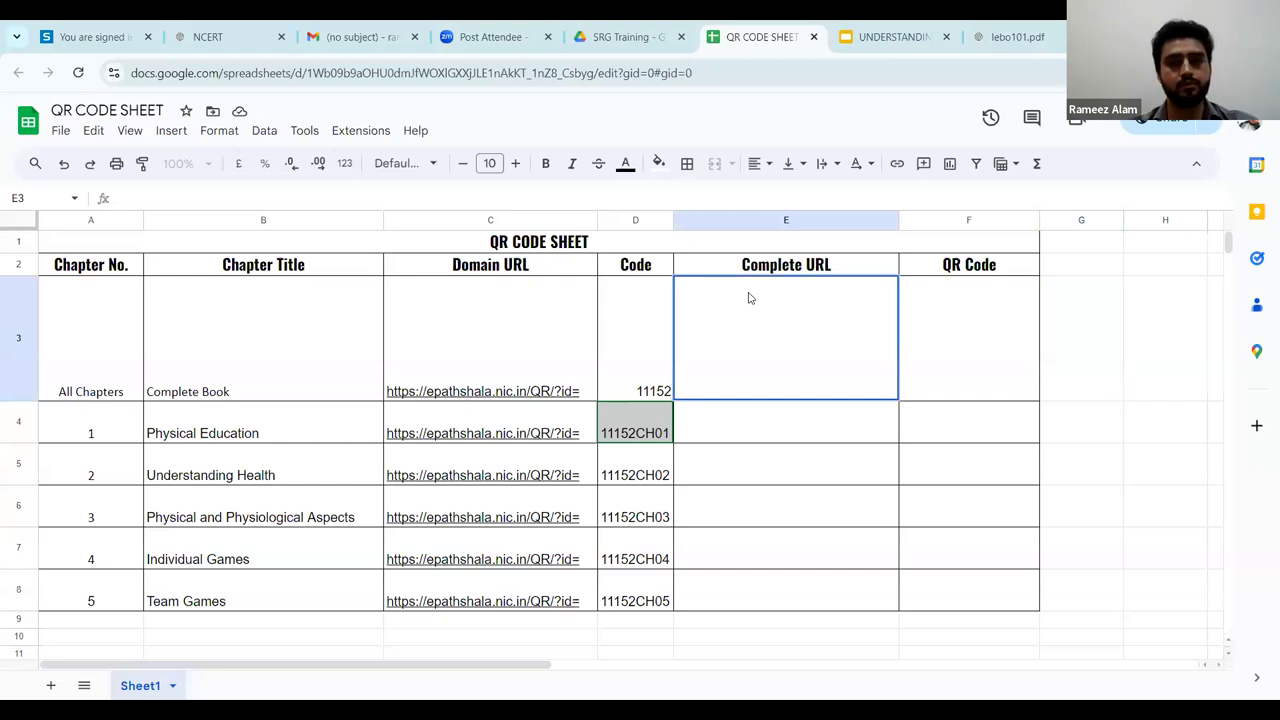
{"action": "left_click", "coordinate": [819, 461]}
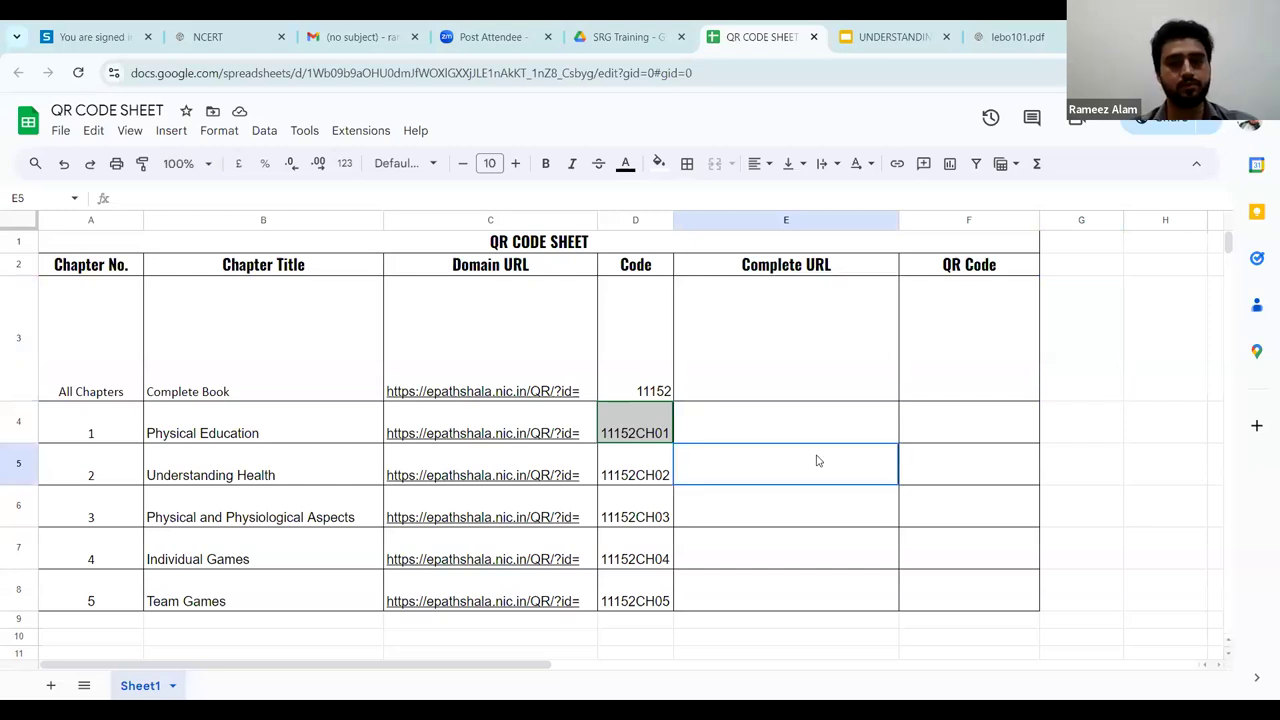
{"action": "double_click", "coordinate": [828, 387]}
{"action": "key", "text": "Tab"}
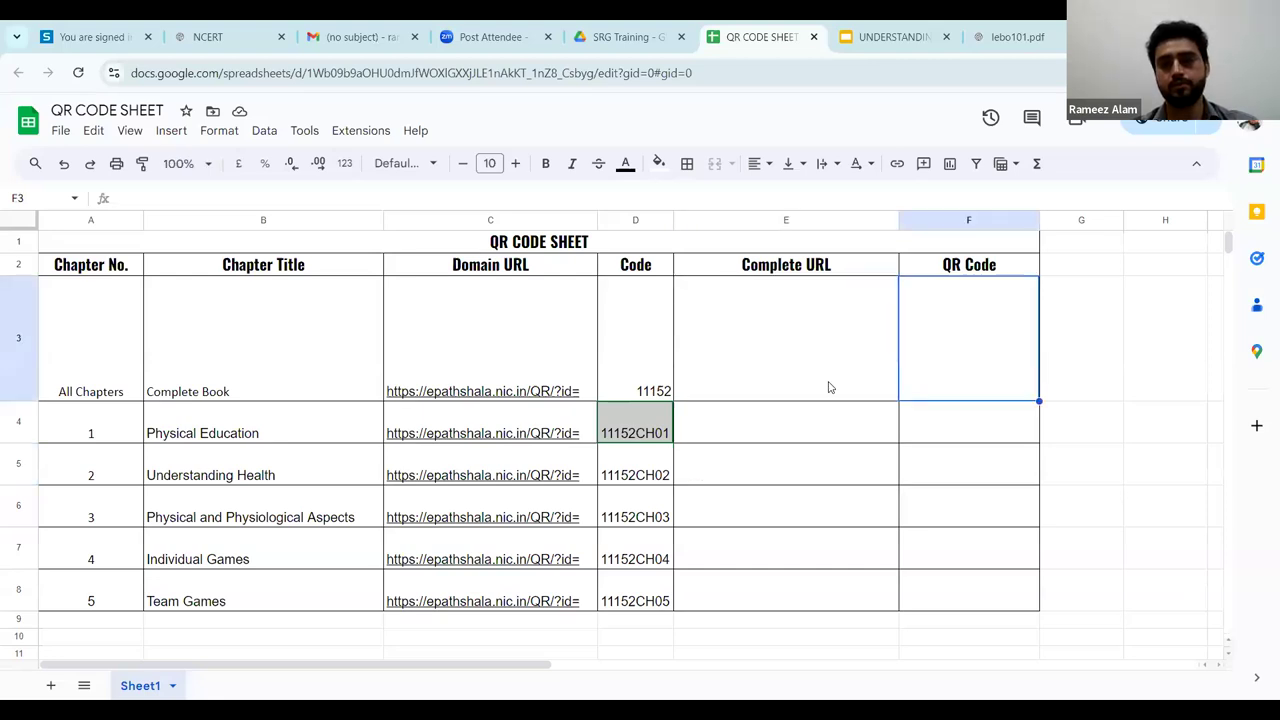
{"action": "scroll", "coordinate": [643, 636], "scroll_direction": "down", "scroll_amount": 3}
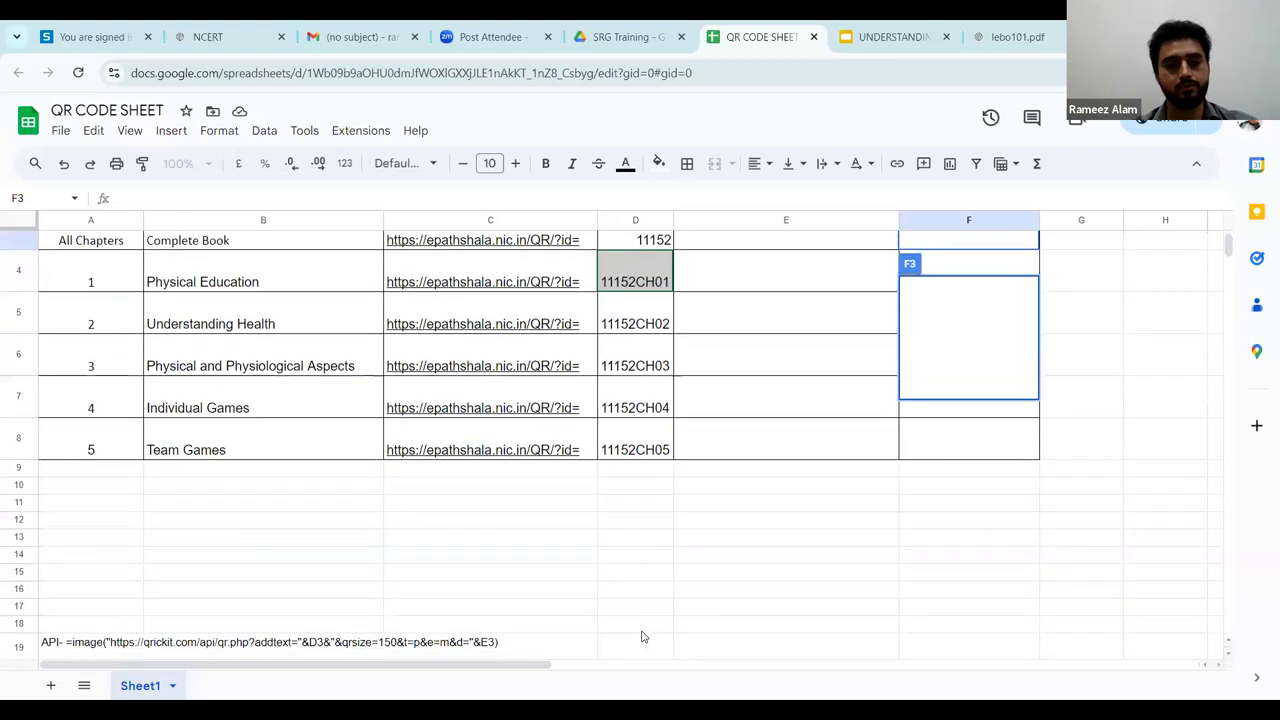
{"action": "scroll", "coordinate": [643, 636], "scroll_direction": "up", "scroll_amount": 3}
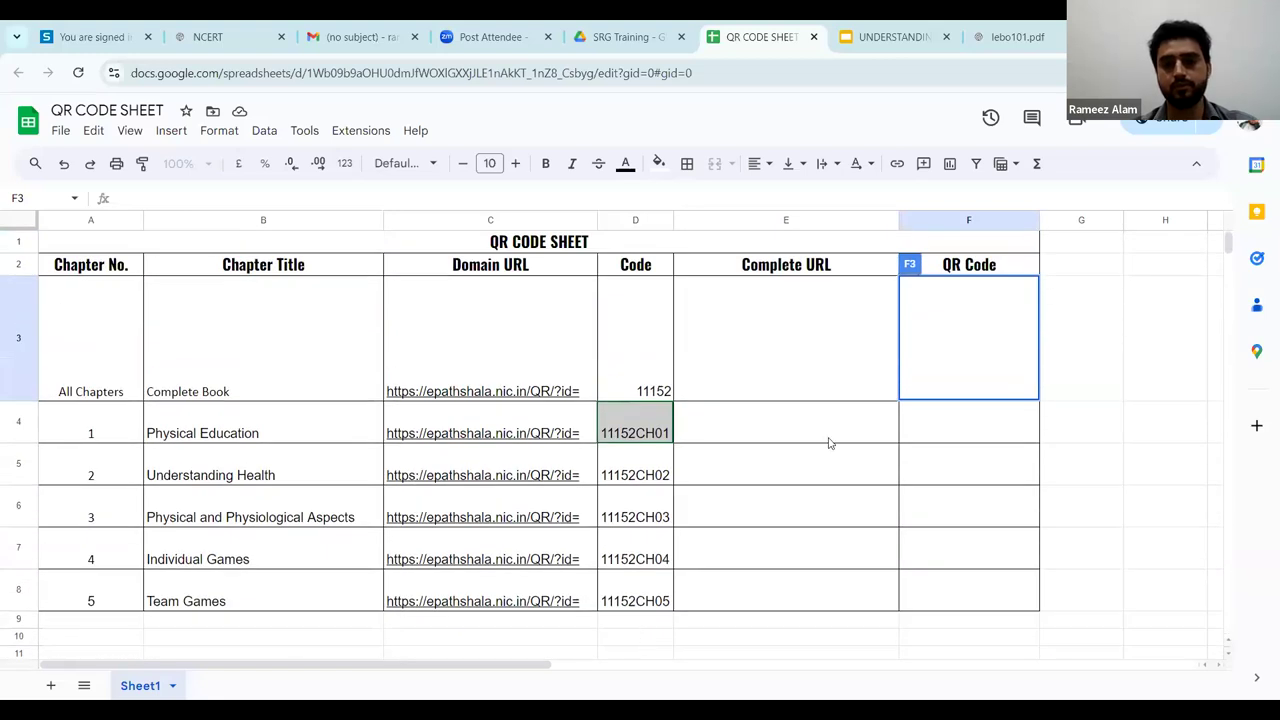
{"action": "left_click", "coordinate": [812, 399]}
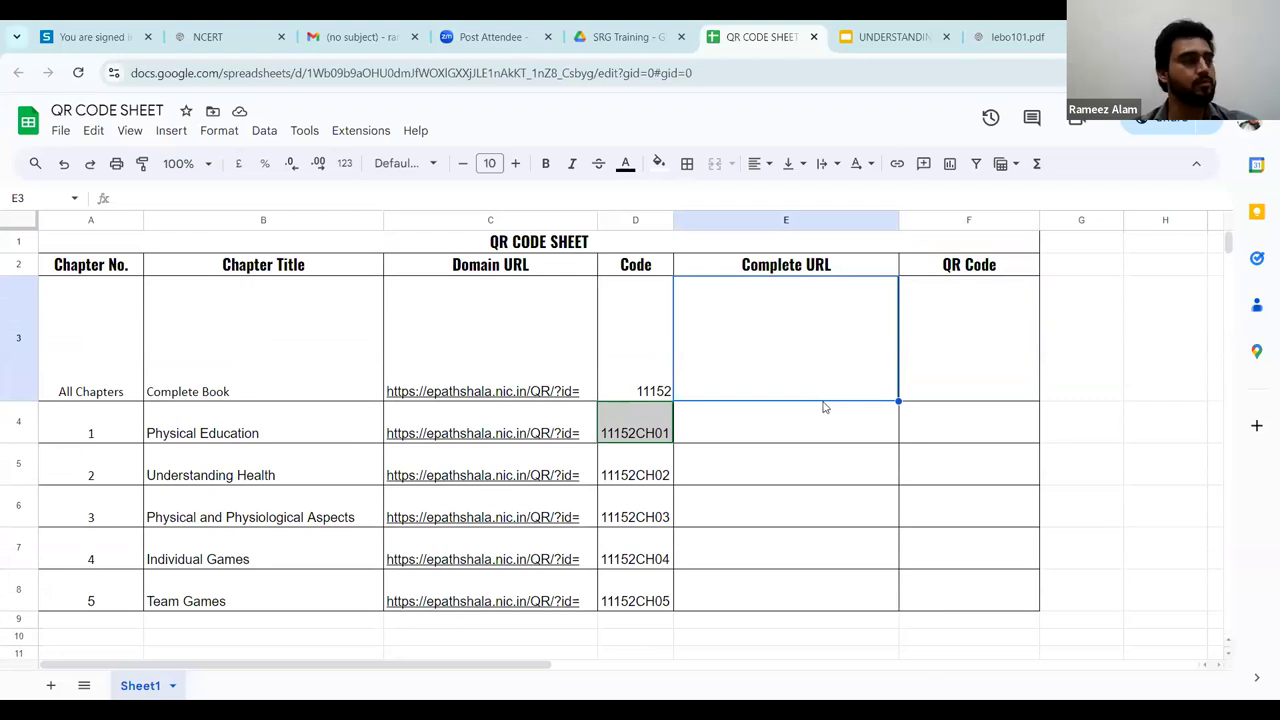
{"action": "scroll", "coordinate": [824, 407], "scroll_direction": "down", "scroll_amount": 5}
{"action": "scroll", "coordinate": [824, 407], "scroll_direction": "up", "scroll_amount": 5}
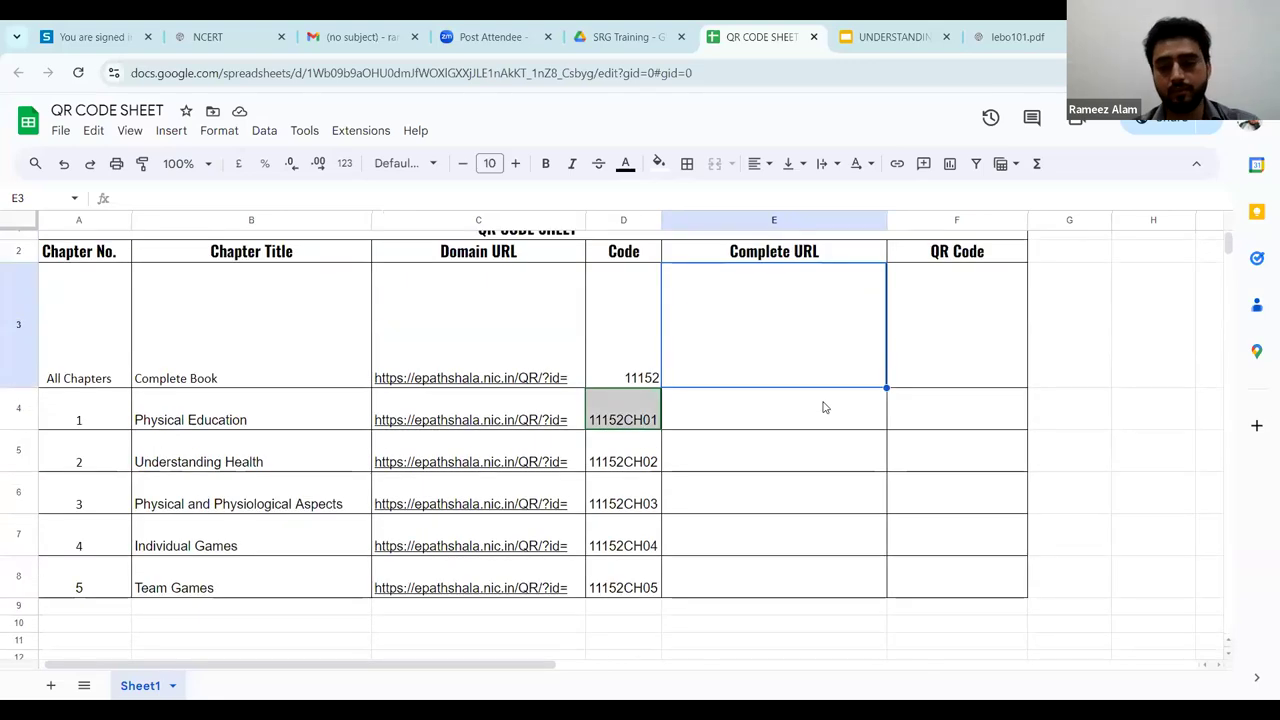
{"action": "scroll", "coordinate": [890, 570], "scroll_direction": "up", "scroll_amount": 1}
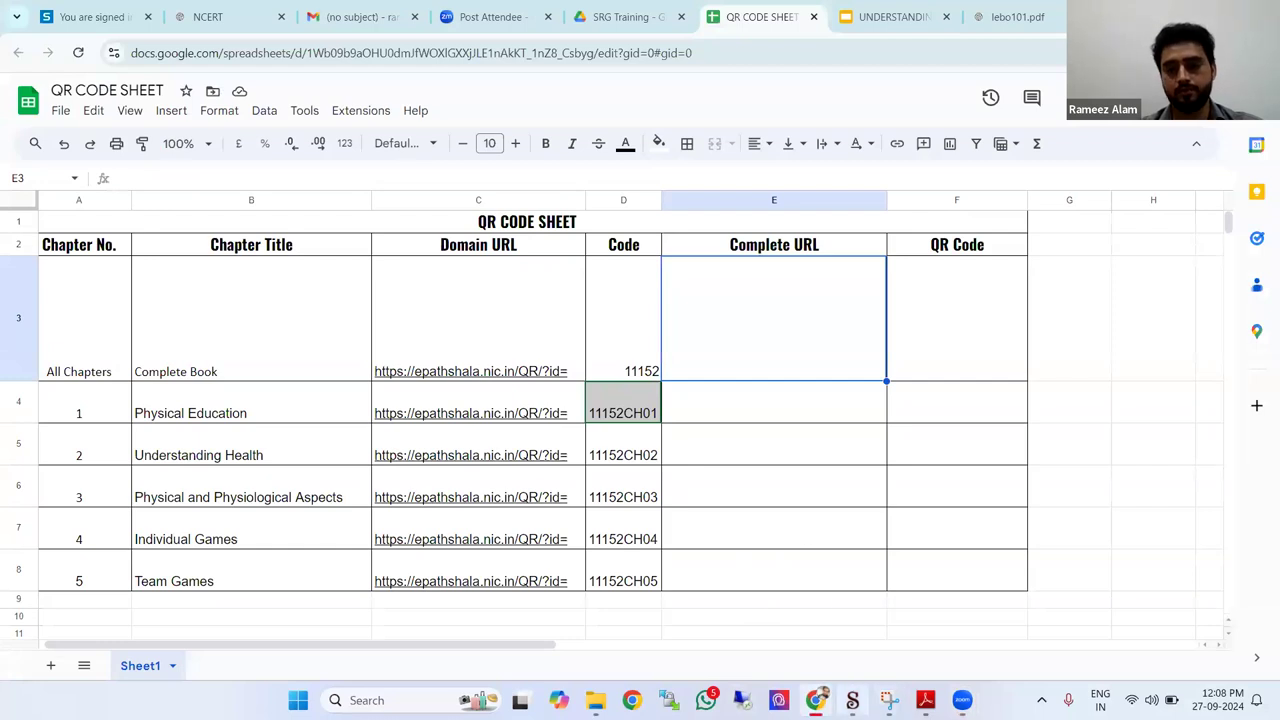
{"action": "left_click", "coordinate": [852, 700]}
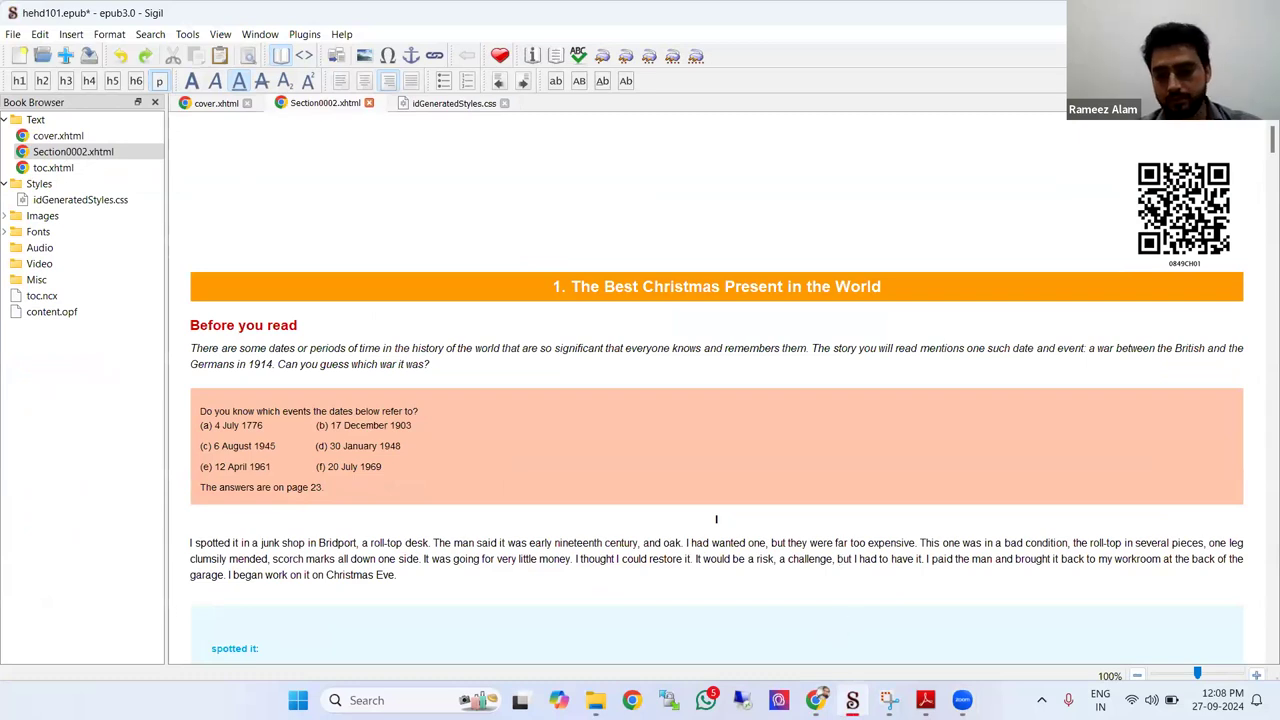
{"action": "key", "text": "alt+Tab"}
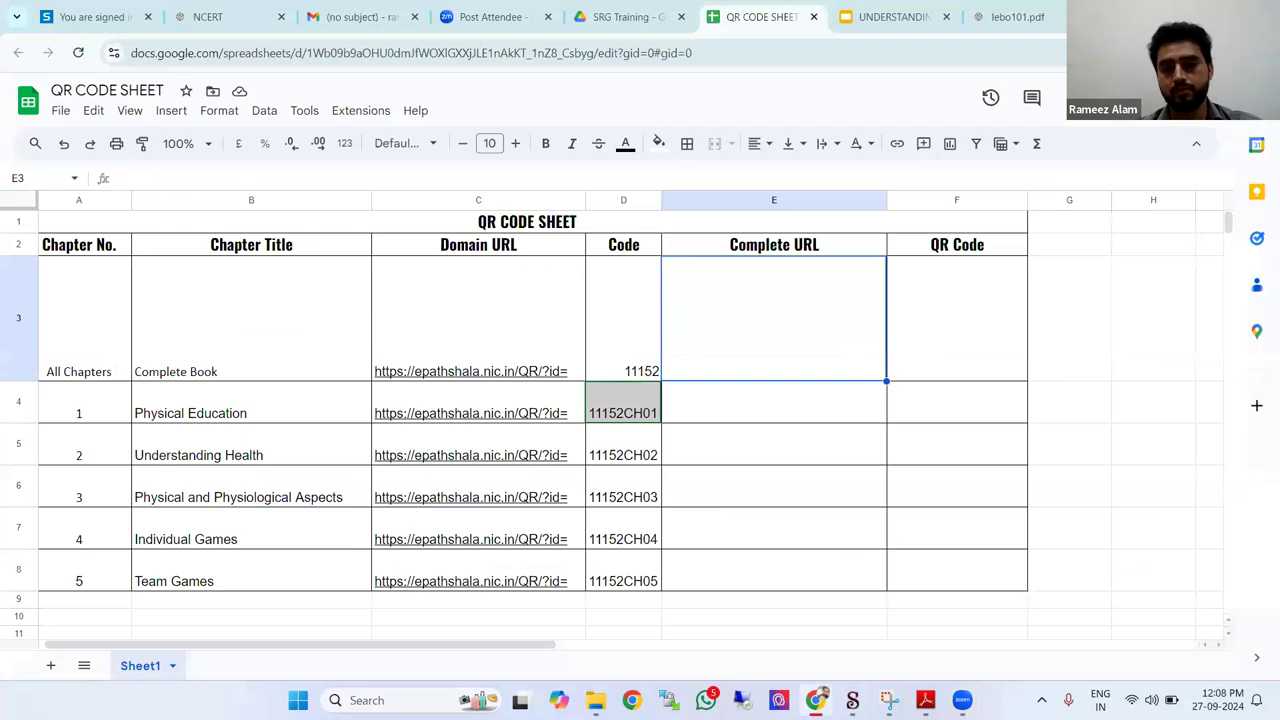
{"action": "mouse_move", "coordinate": [962, 700]}
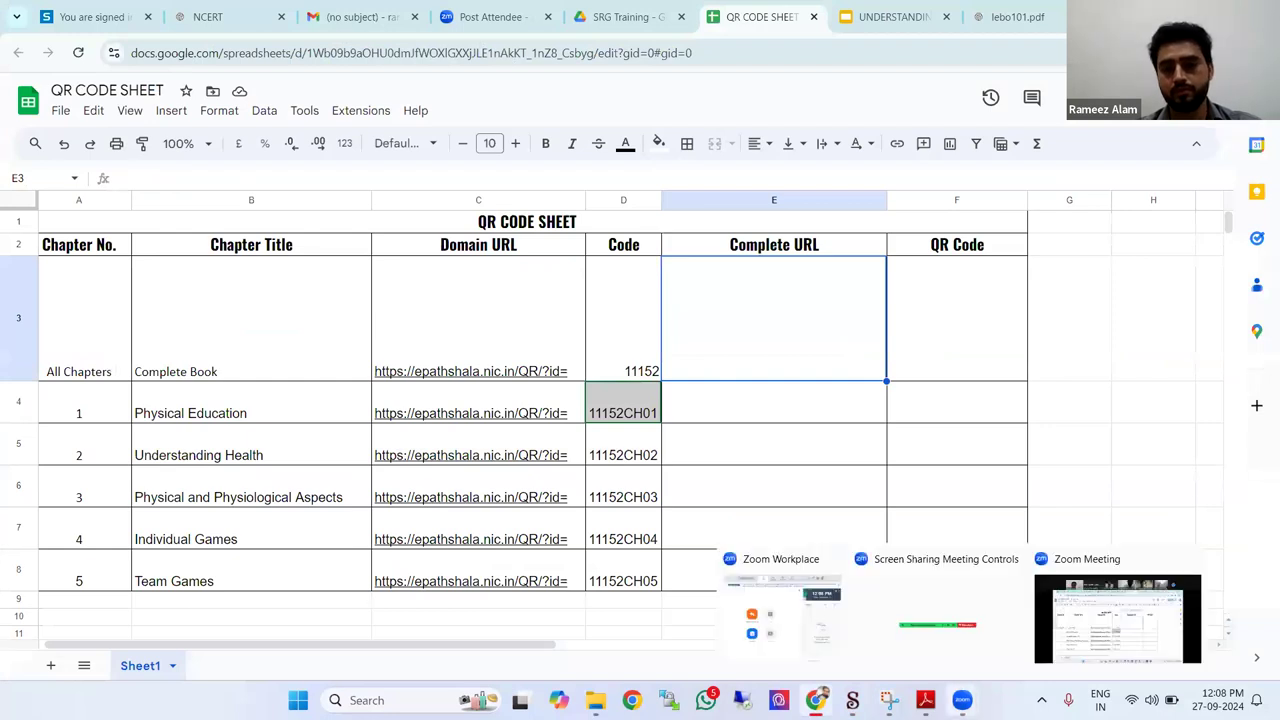
{"action": "left_click", "coordinate": [1117, 601]}
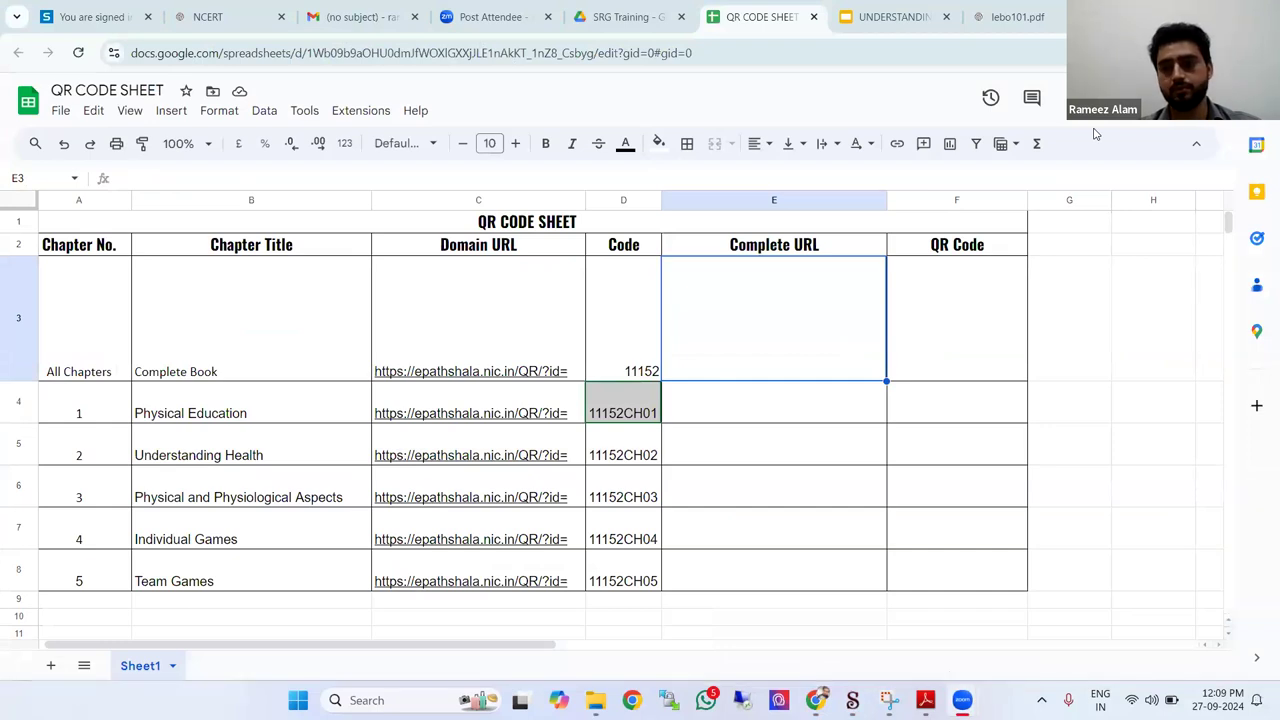
{"action": "mouse_move", "coordinate": [960, 698]}
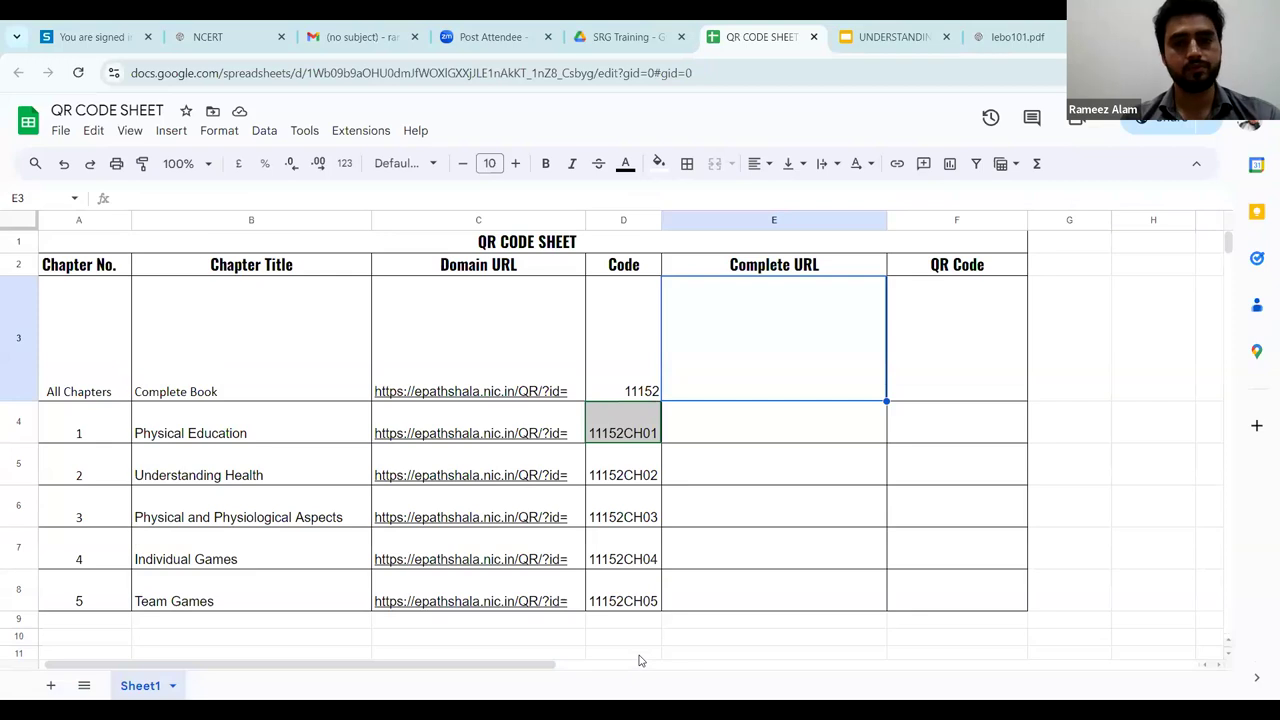
{"action": "double_click", "coordinate": [807, 379]}
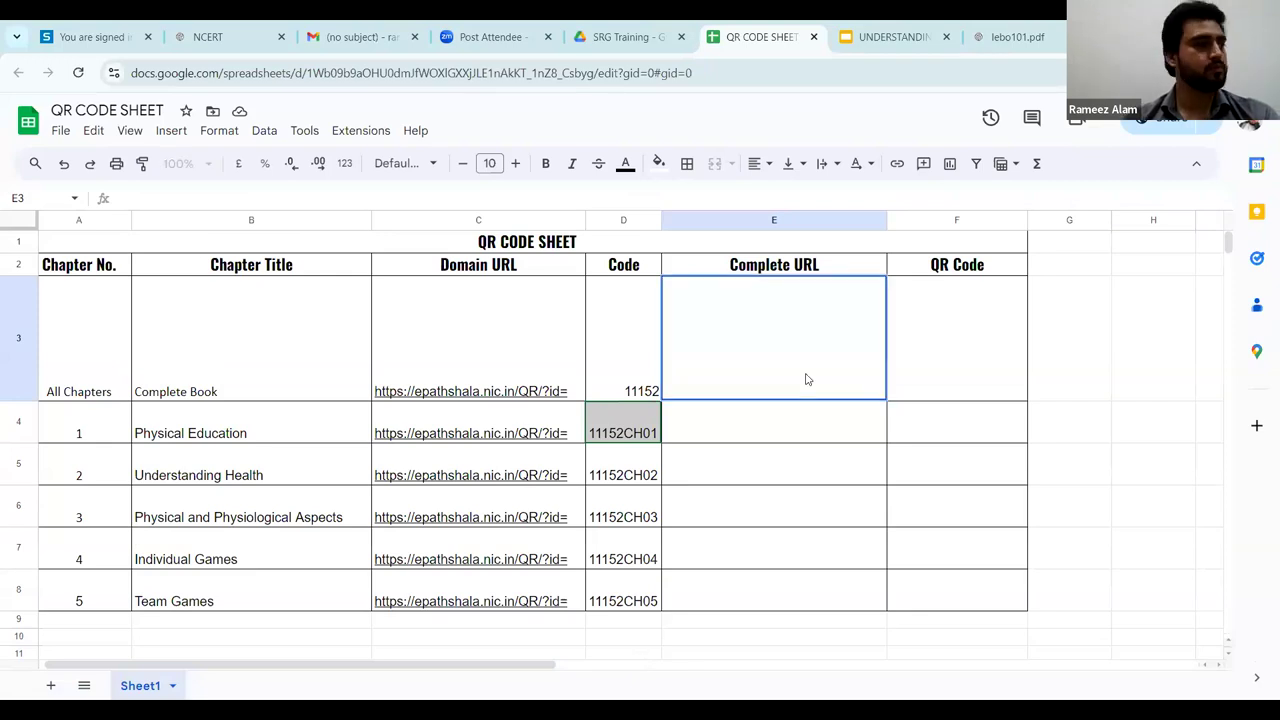
{"action": "type", "text": "bh"}
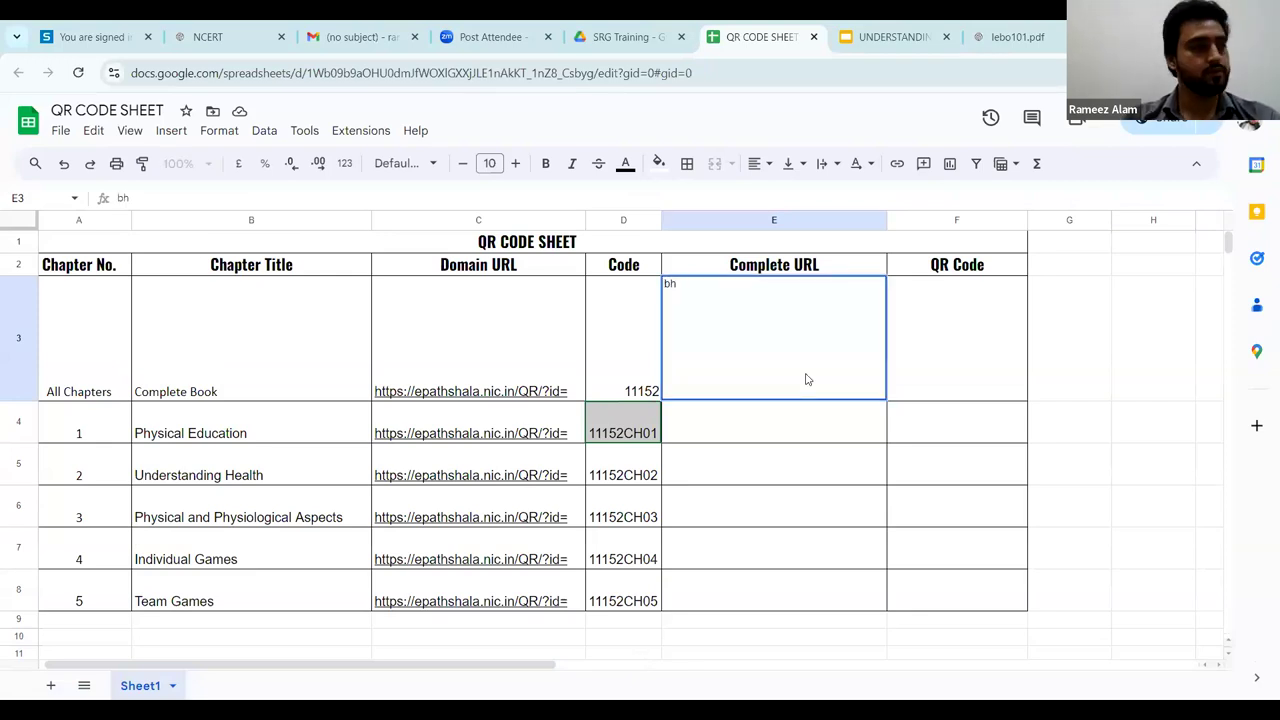
{"action": "key", "text": "BackSpace"}
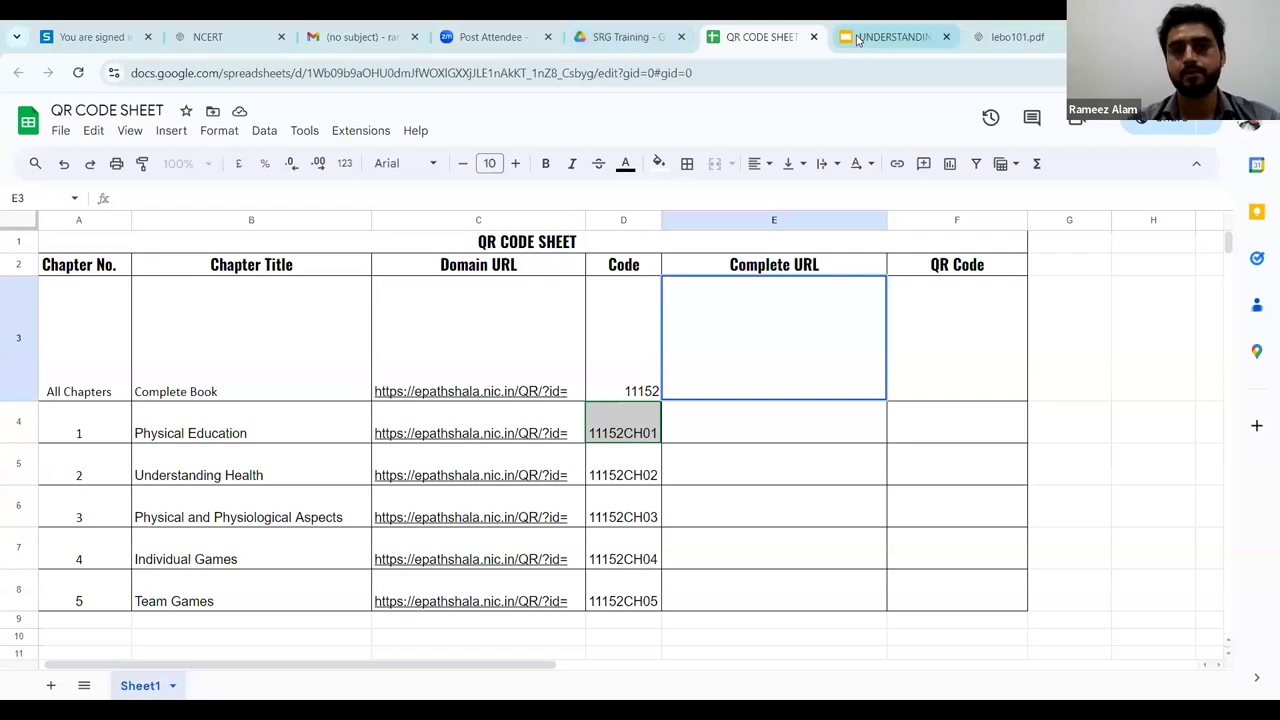
Close the QR CODE SHEET spreadsheet without keeping pending edits and reopen it from the SRG Training folder in Google Drive
{"action": "left_click", "coordinate": [893, 37]}
{"action": "left_click", "coordinate": [793, 35]}
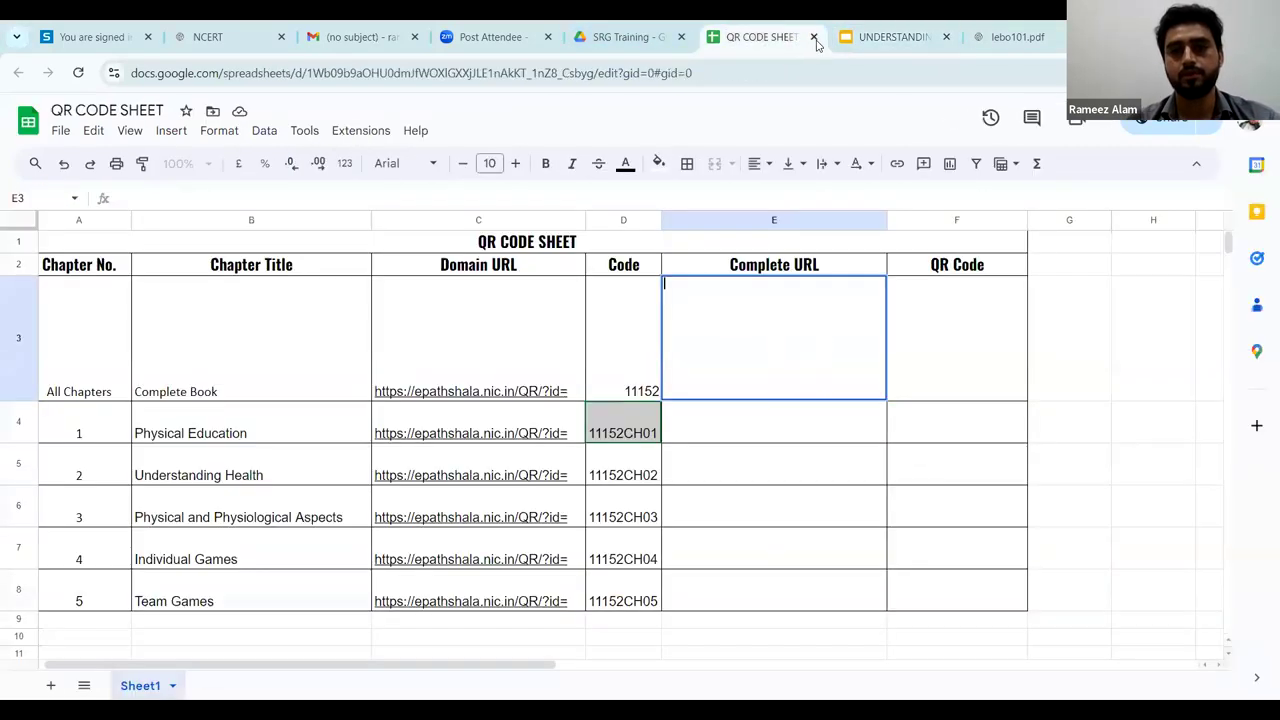
{"action": "left_click", "coordinate": [814, 38]}
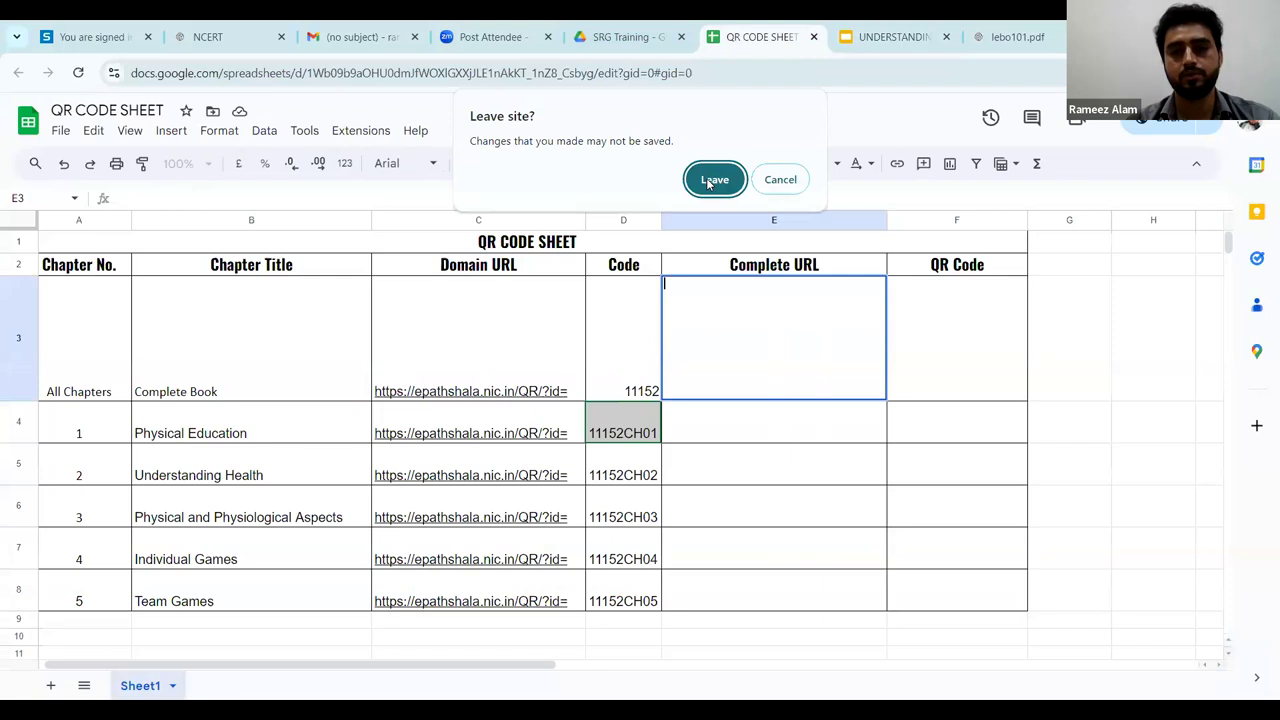
{"action": "left_click", "coordinate": [712, 181]}
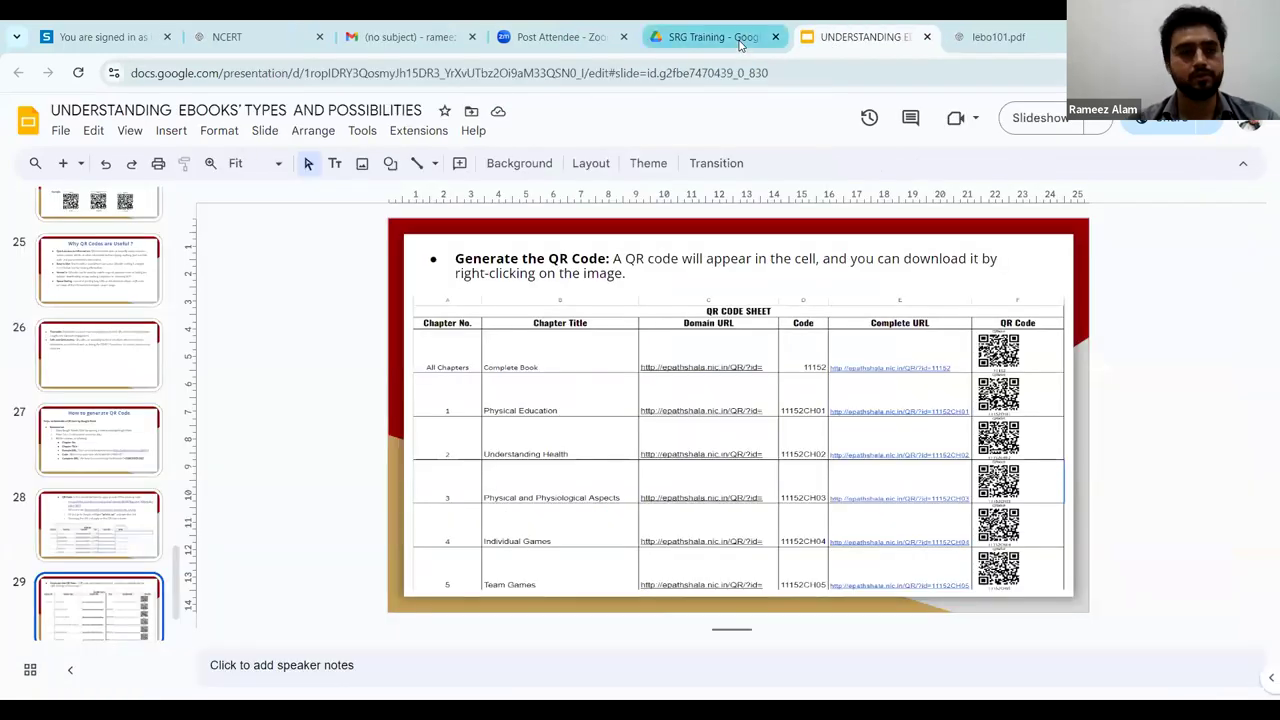
{"action": "left_click", "coordinate": [740, 38]}
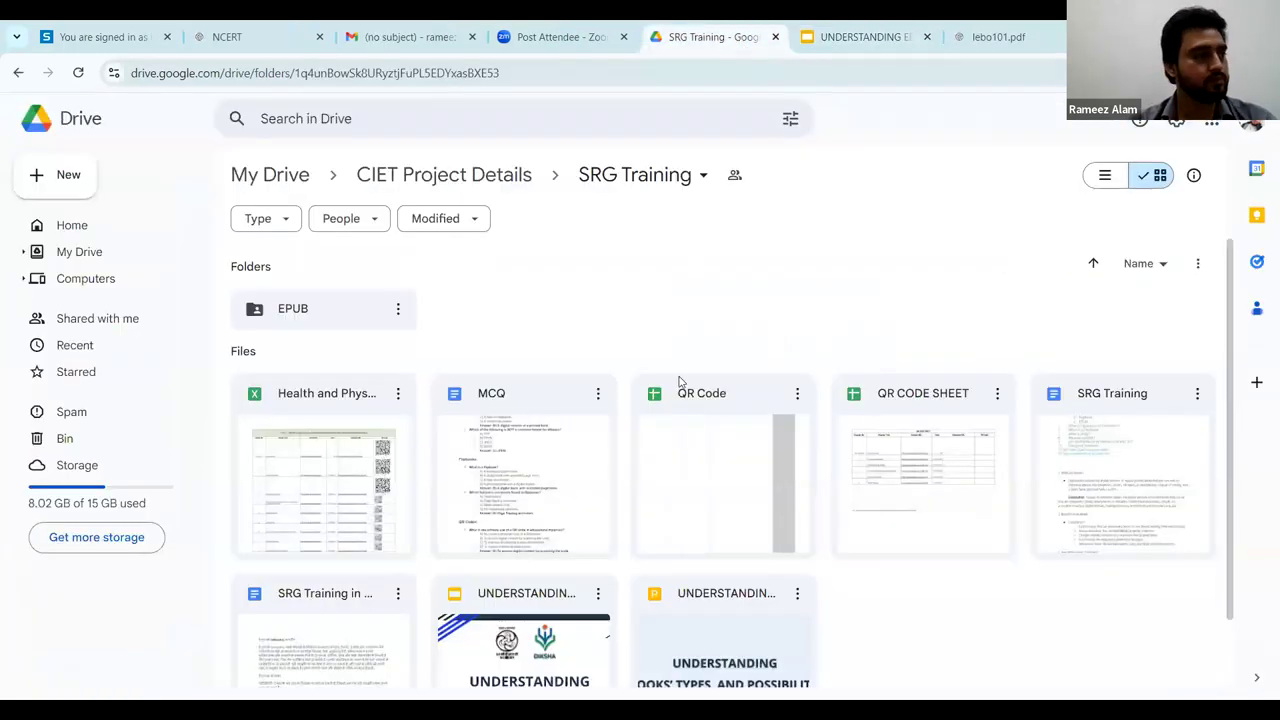
{"action": "left_click", "coordinate": [888, 448]}
{"action": "double_click", "coordinate": [888, 448]}
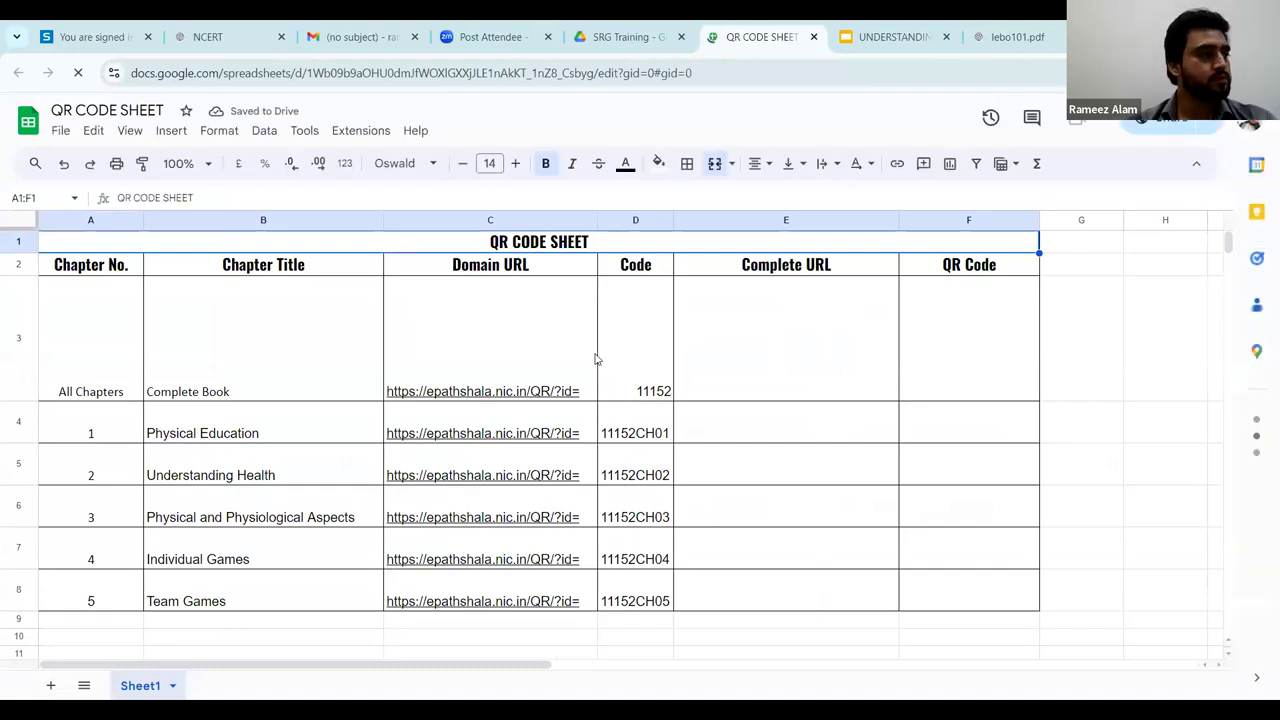
Highlight the Domain URL and Code columns together to show which parts make up the complete URL
{"action": "left_click", "coordinate": [718, 337]}
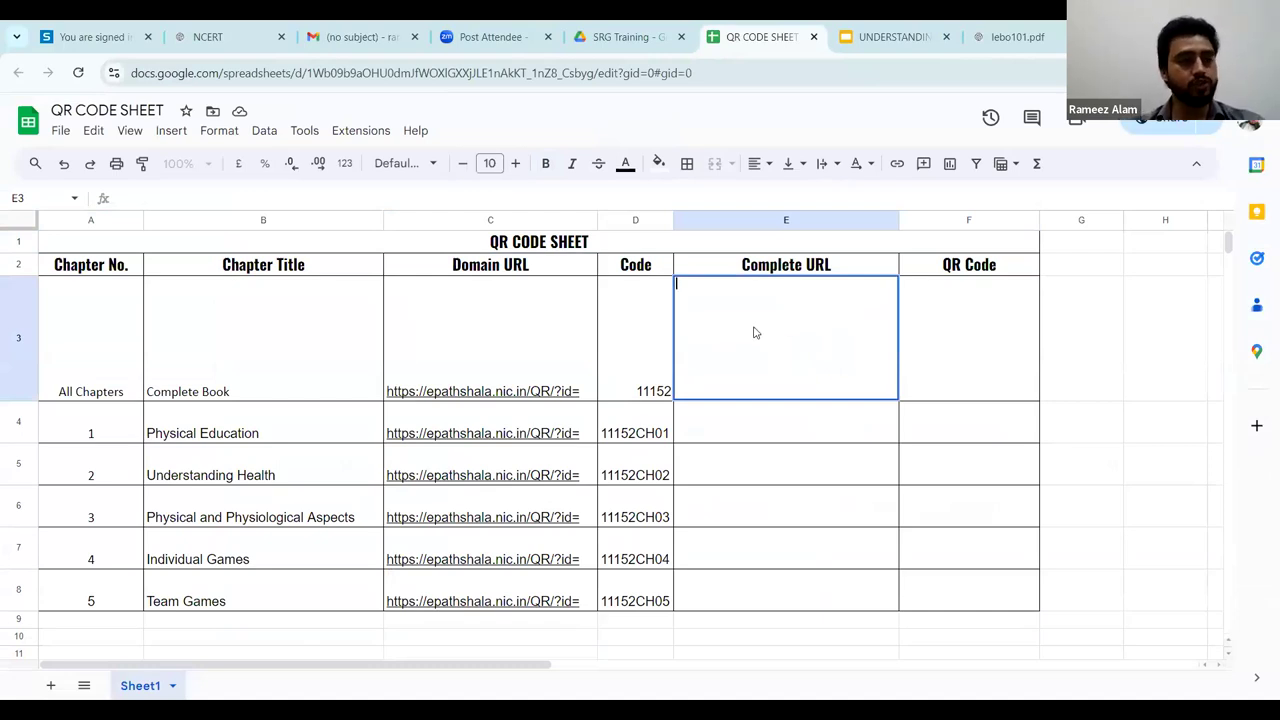
{"action": "mouse_move", "coordinate": [391, 330]}
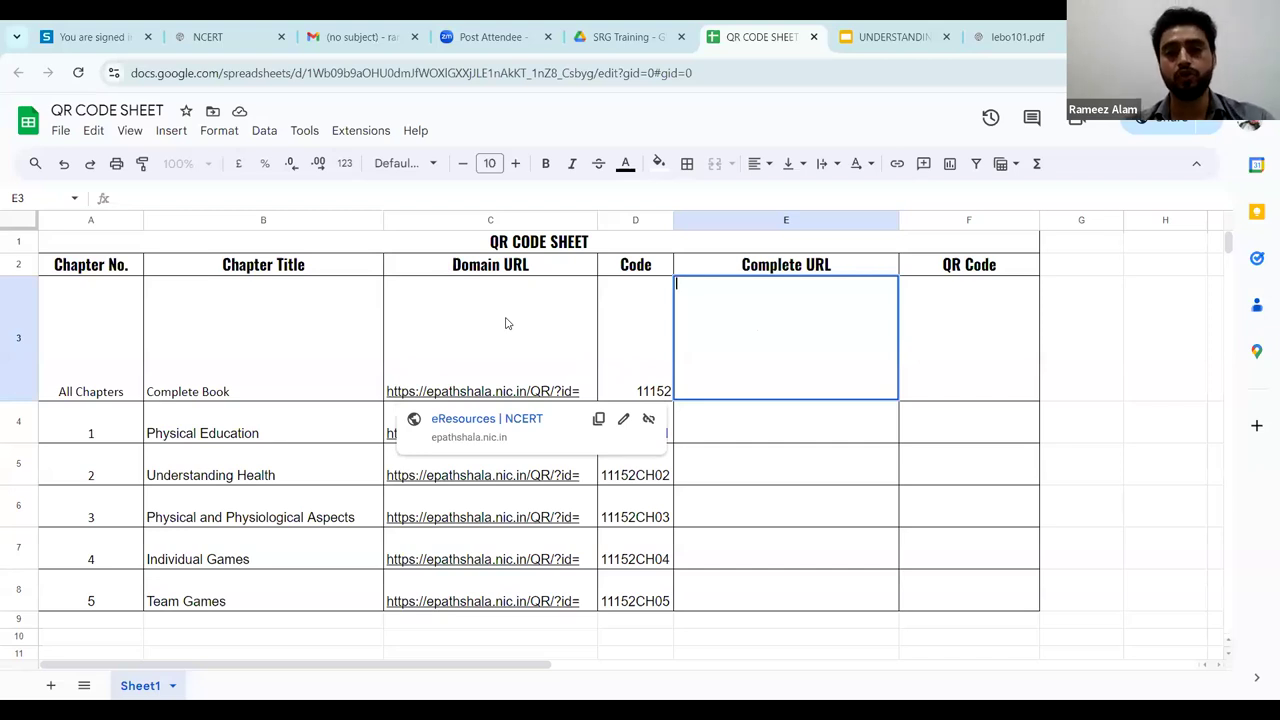
{"action": "key", "text": "shift+Tab"}
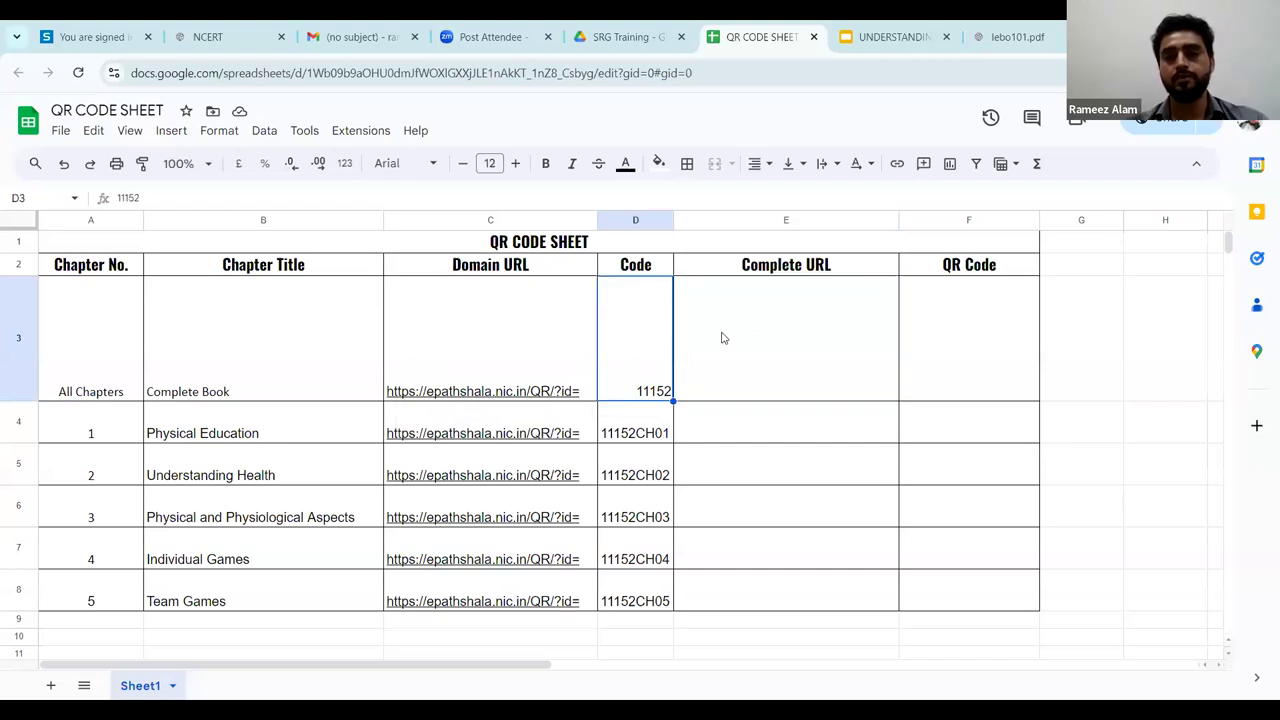
{"action": "left_click", "coordinate": [728, 338]}
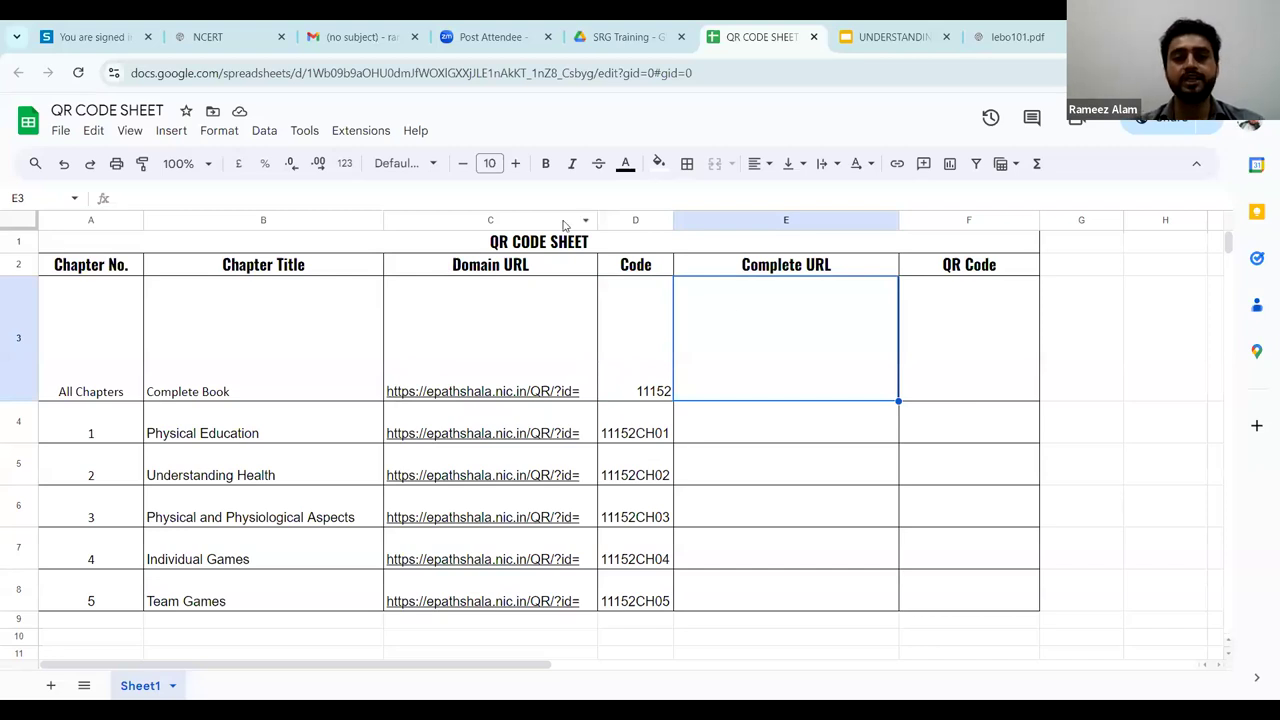
{"action": "left_click", "coordinate": [506, 220]}
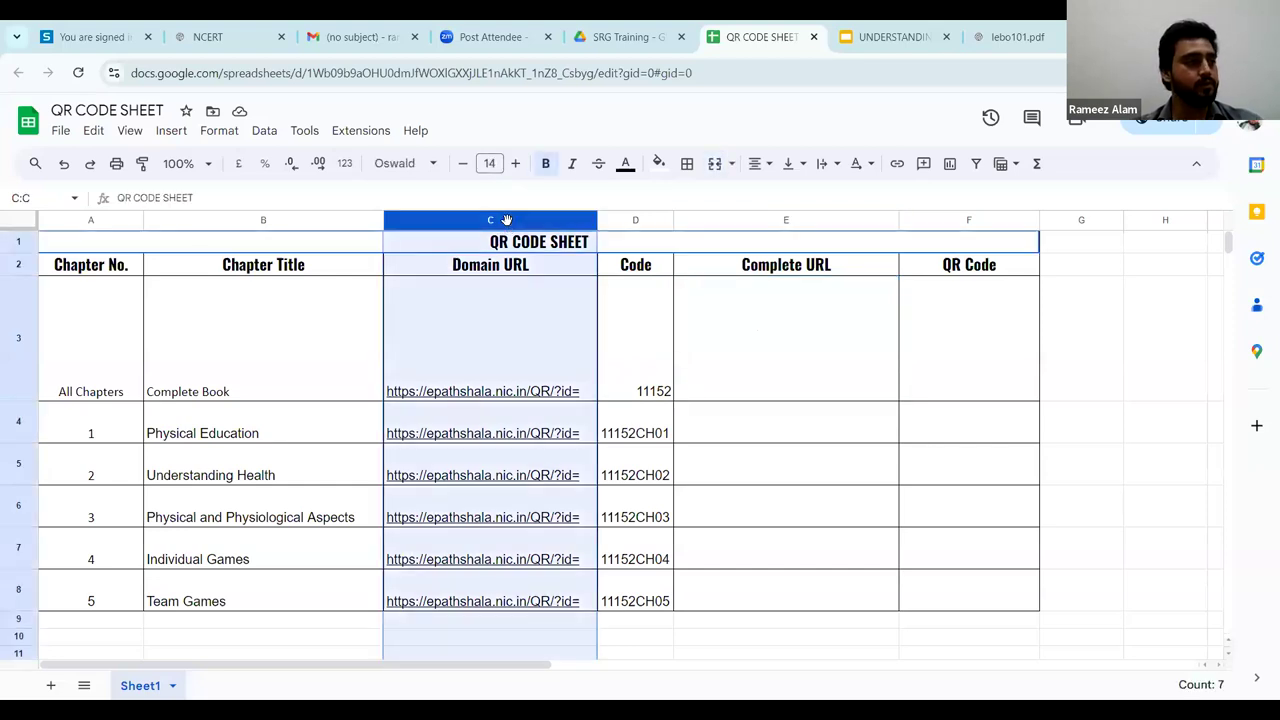
{"action": "left_click", "coordinate": [633, 220], "text": "shift"}
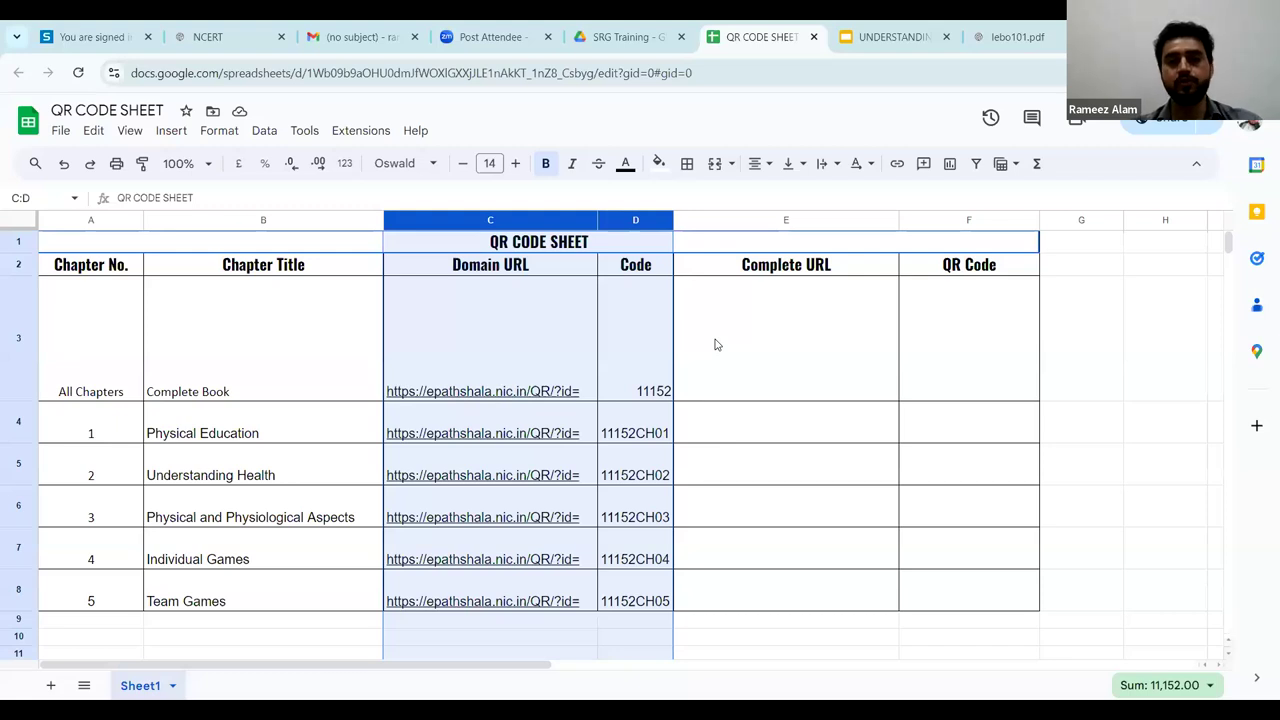
Enter the formula =CONCAT(C3, D3) in the complete book's Complete URL cell, E3, to join its domain URL and code
{"action": "double_click", "coordinate": [715, 345]}
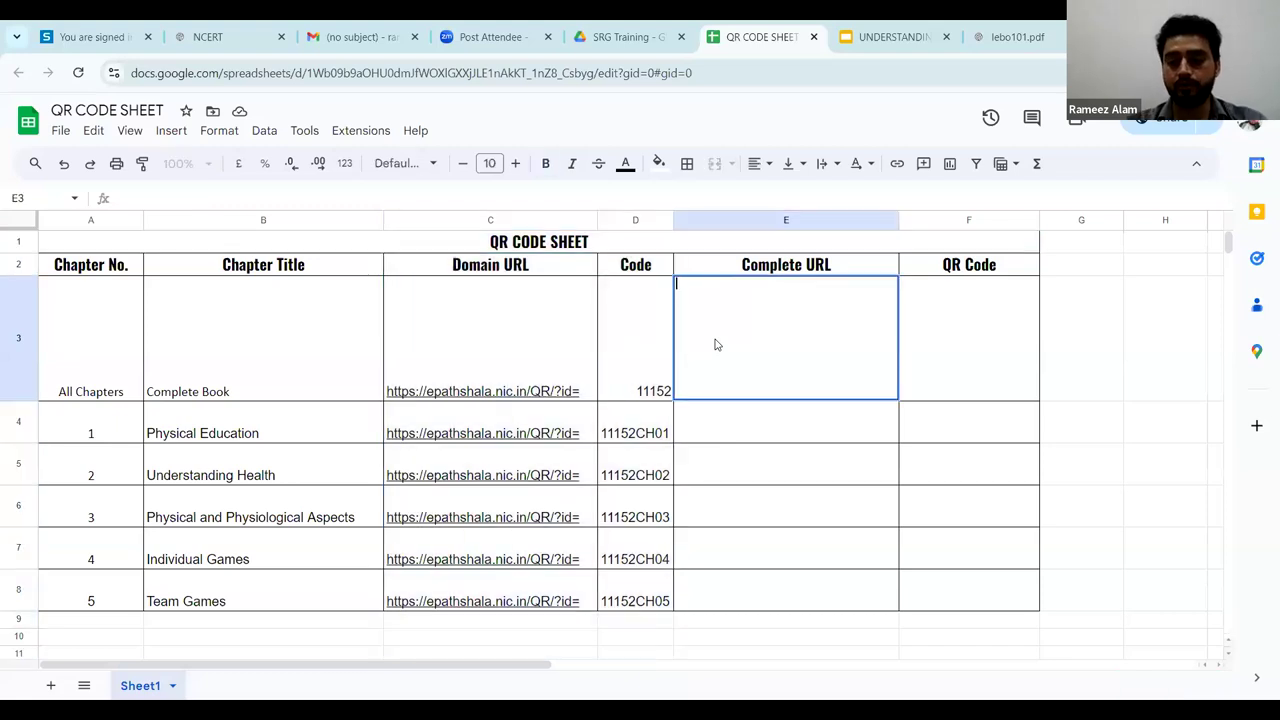
{"action": "type", "text": "="}
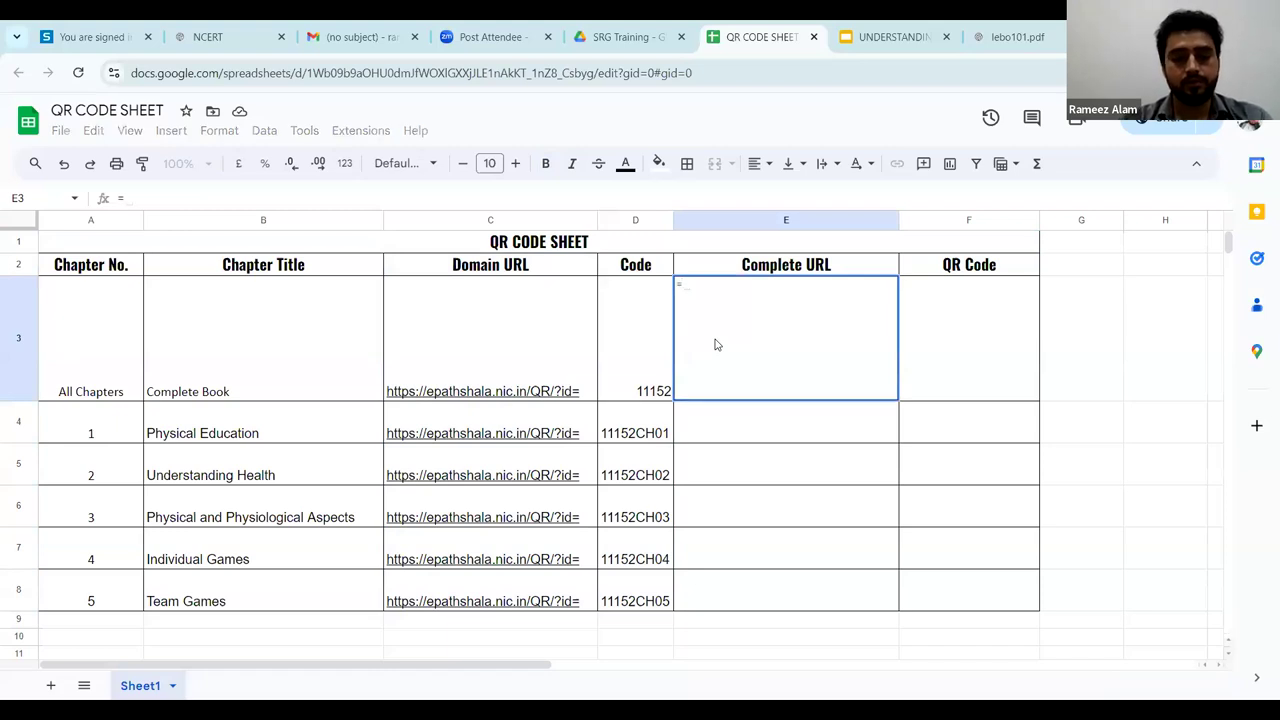
{"action": "type", "text": "CON"}
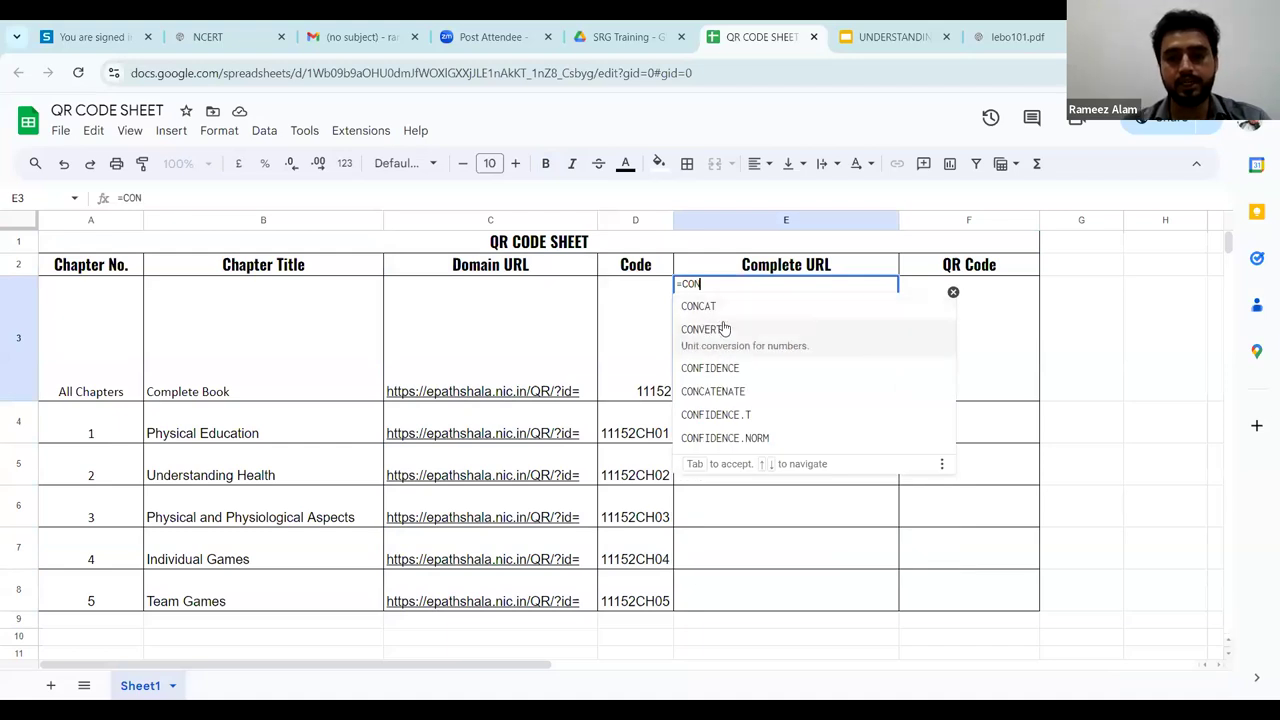
{"action": "left_click", "coordinate": [720, 314]}
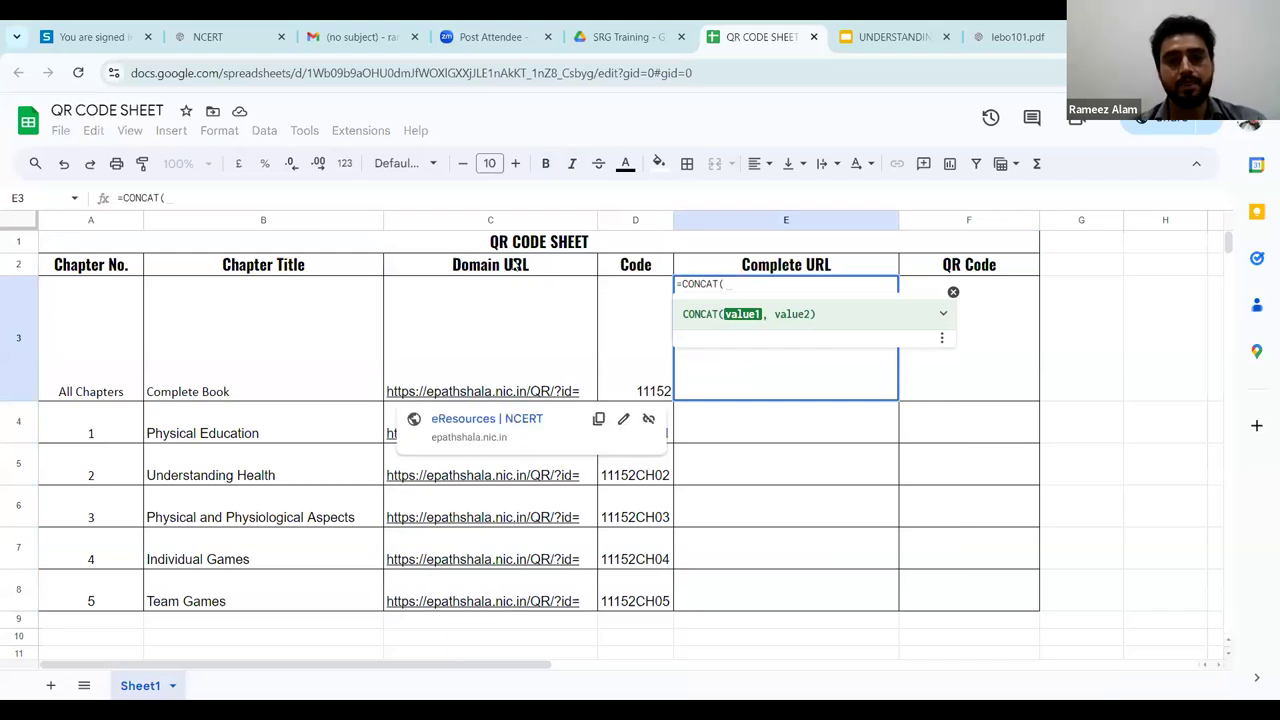
{"action": "type", "text": "c"}
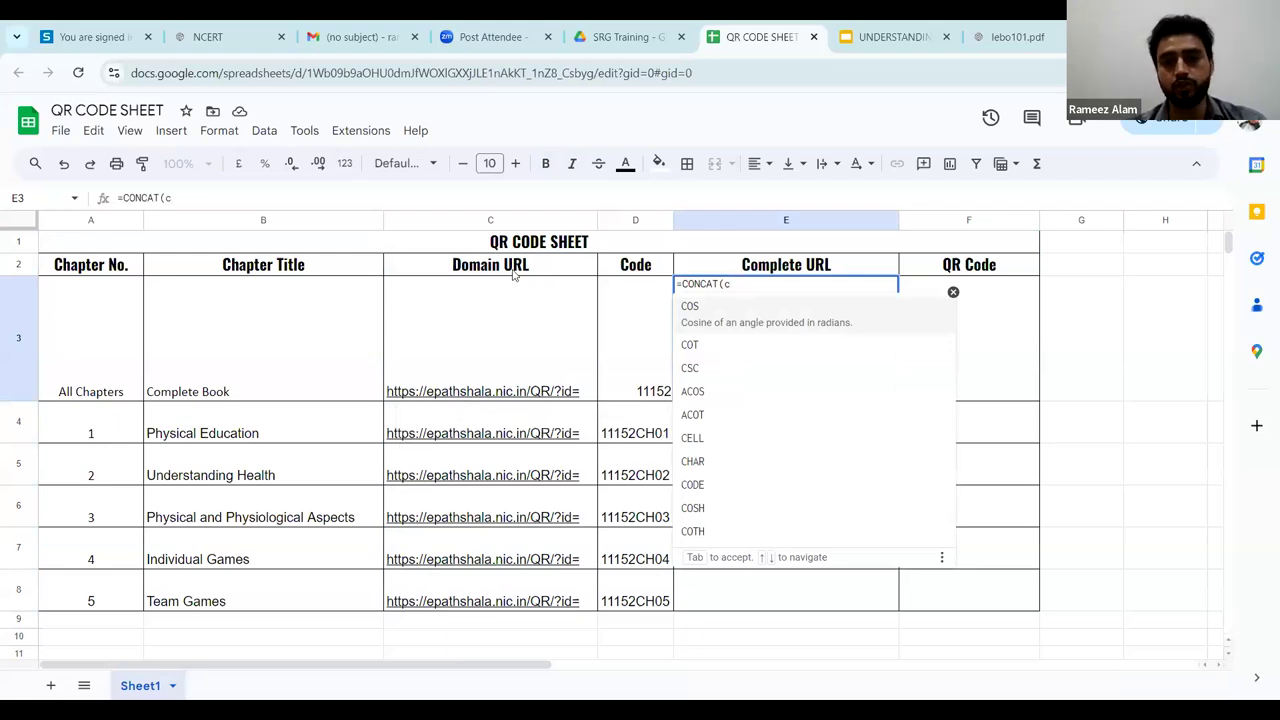
{"action": "key", "text": "BackSpace"}
{"action": "type", "text": "C"}
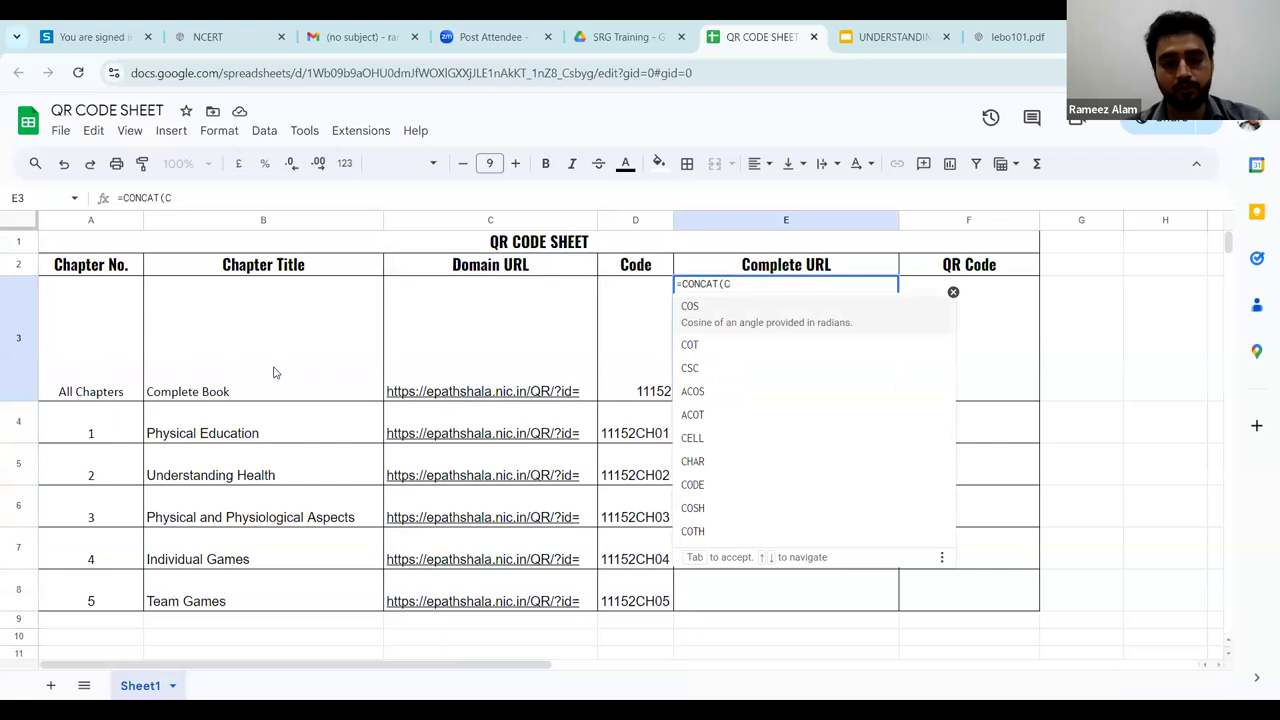
{"action": "type", "text": "3"}
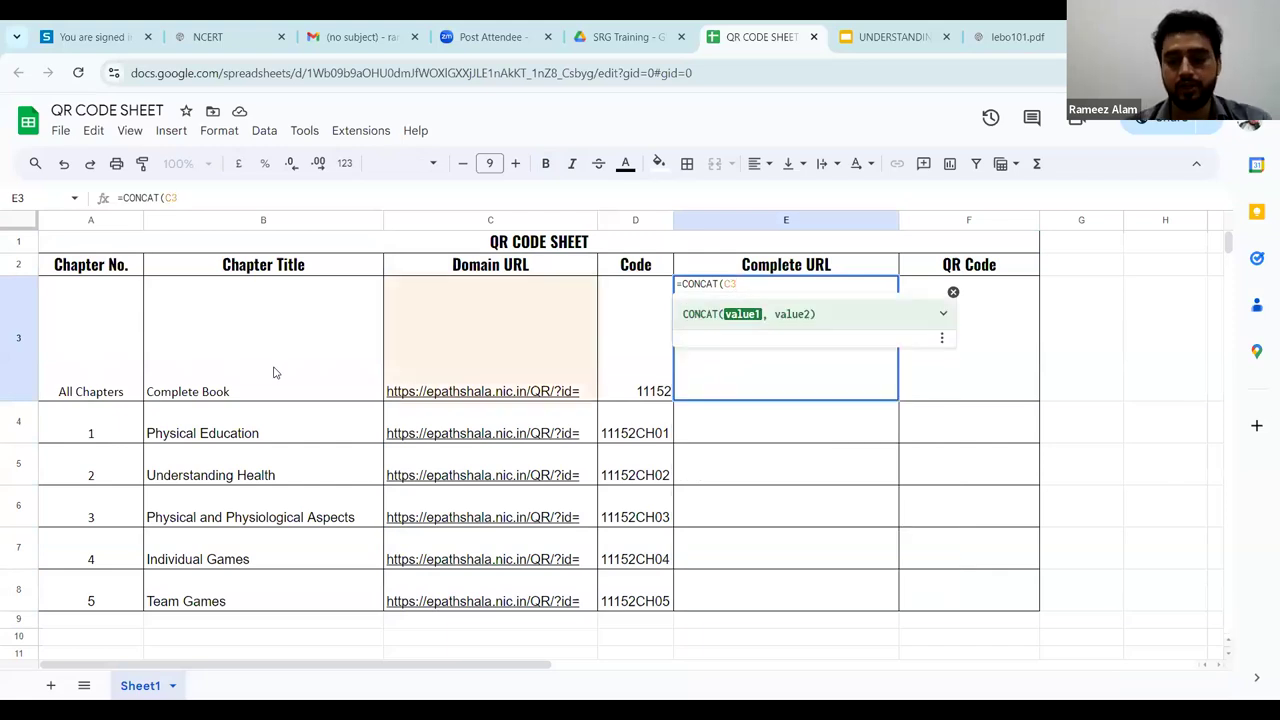
{"action": "type", "text": ","}
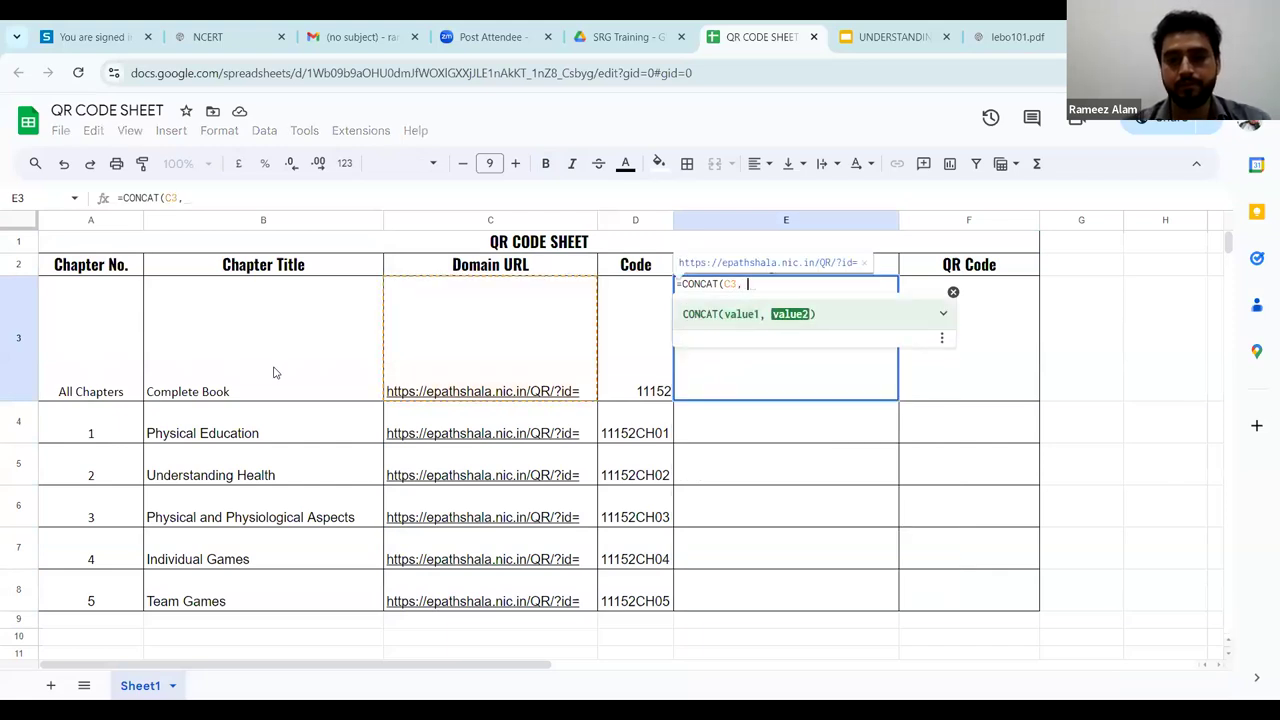
{"action": "key", "text": "BackSpace"}
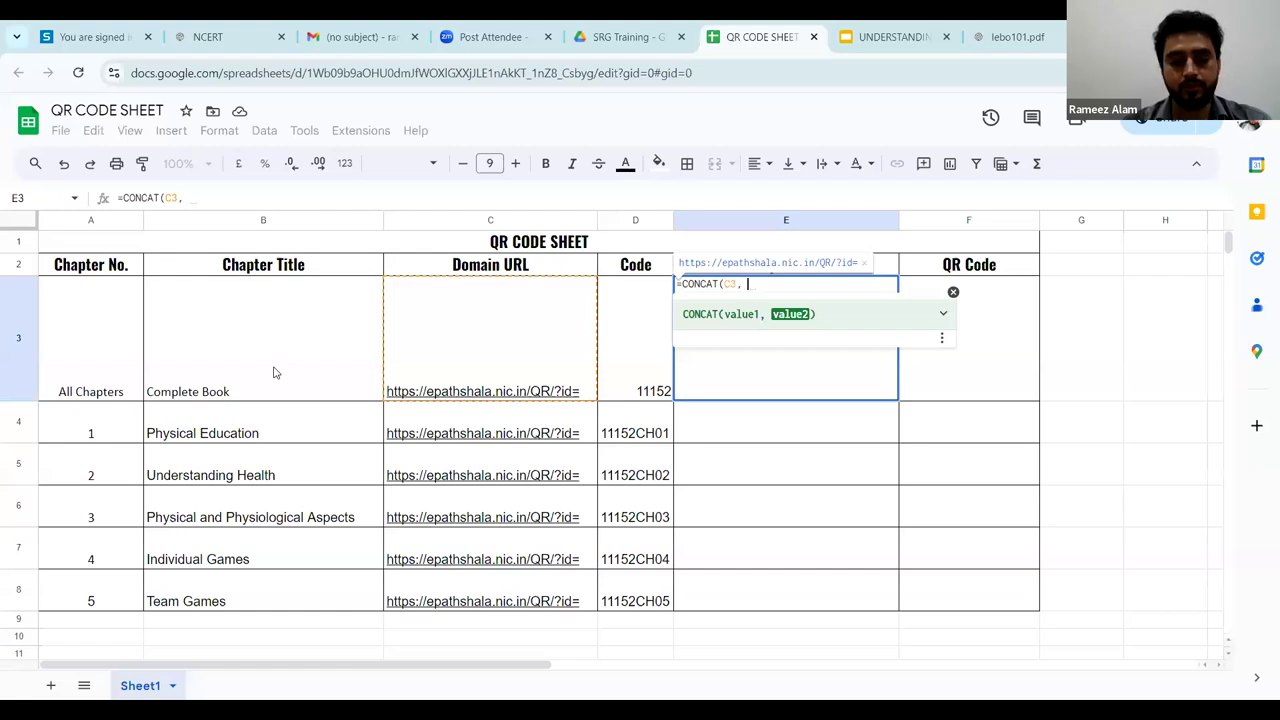
{"action": "type", "text": "D"}
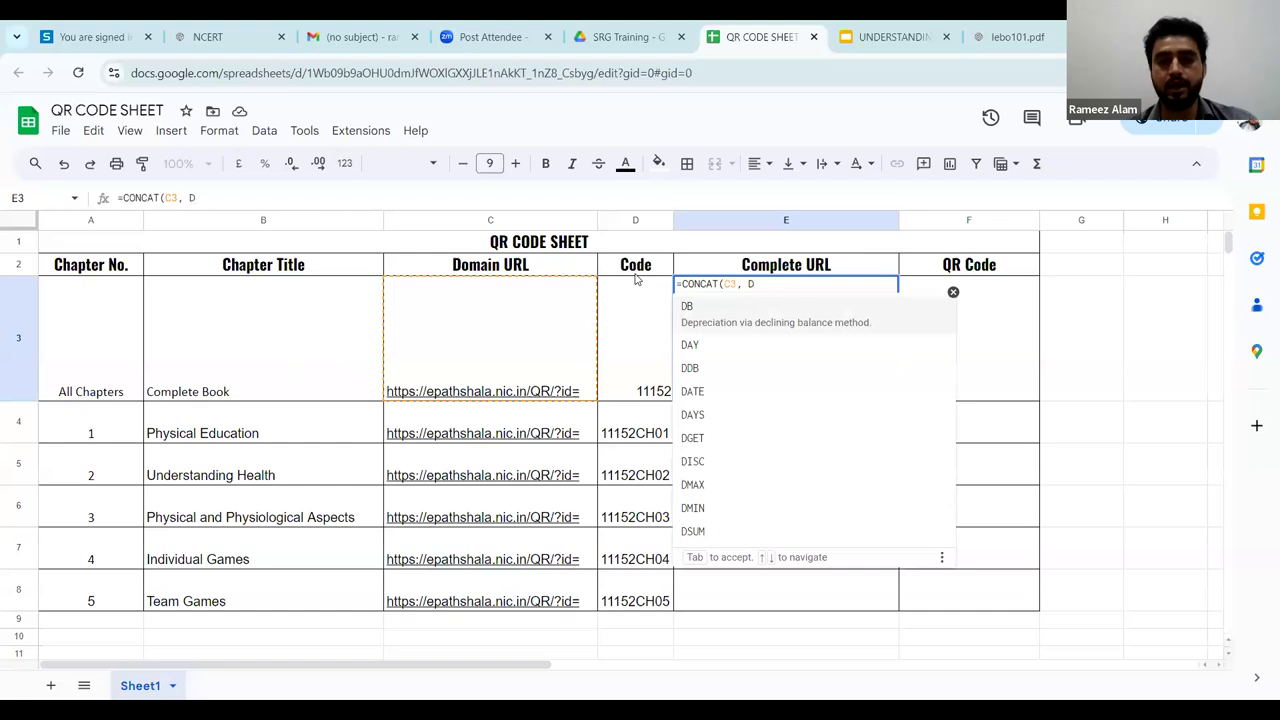
{"action": "type", "text": "3"}
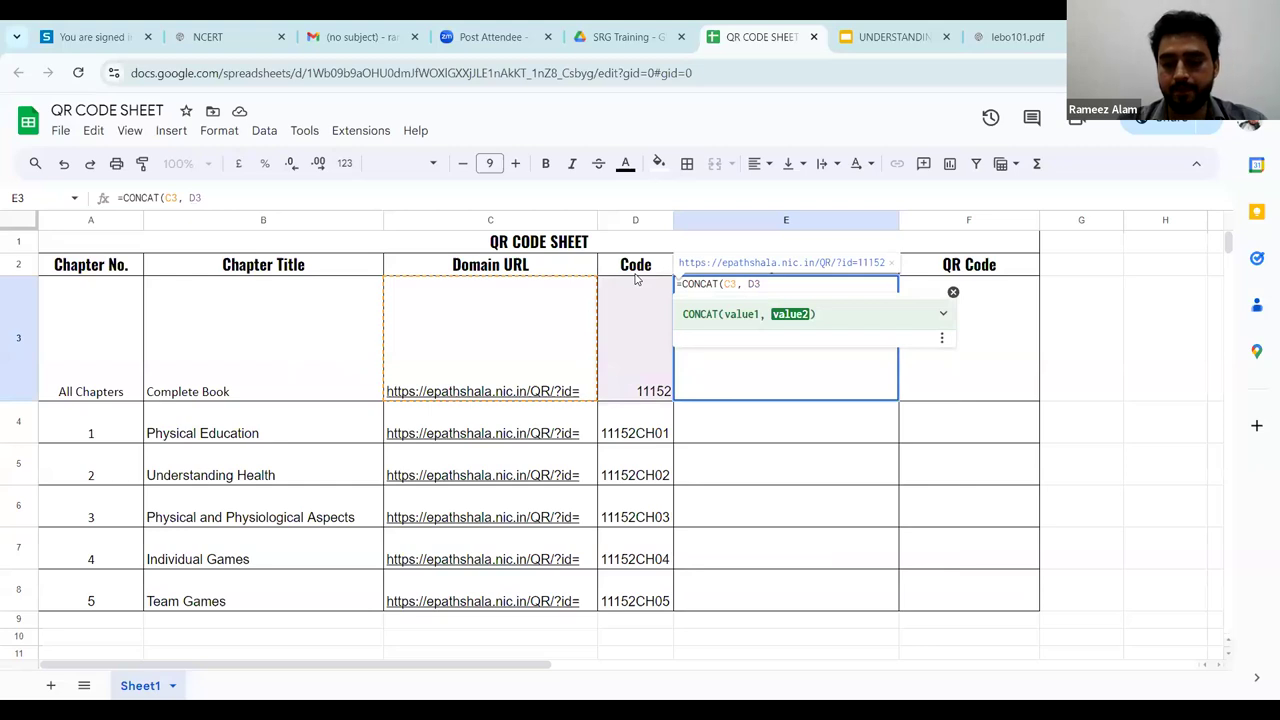
{"action": "type", "text": ")"}
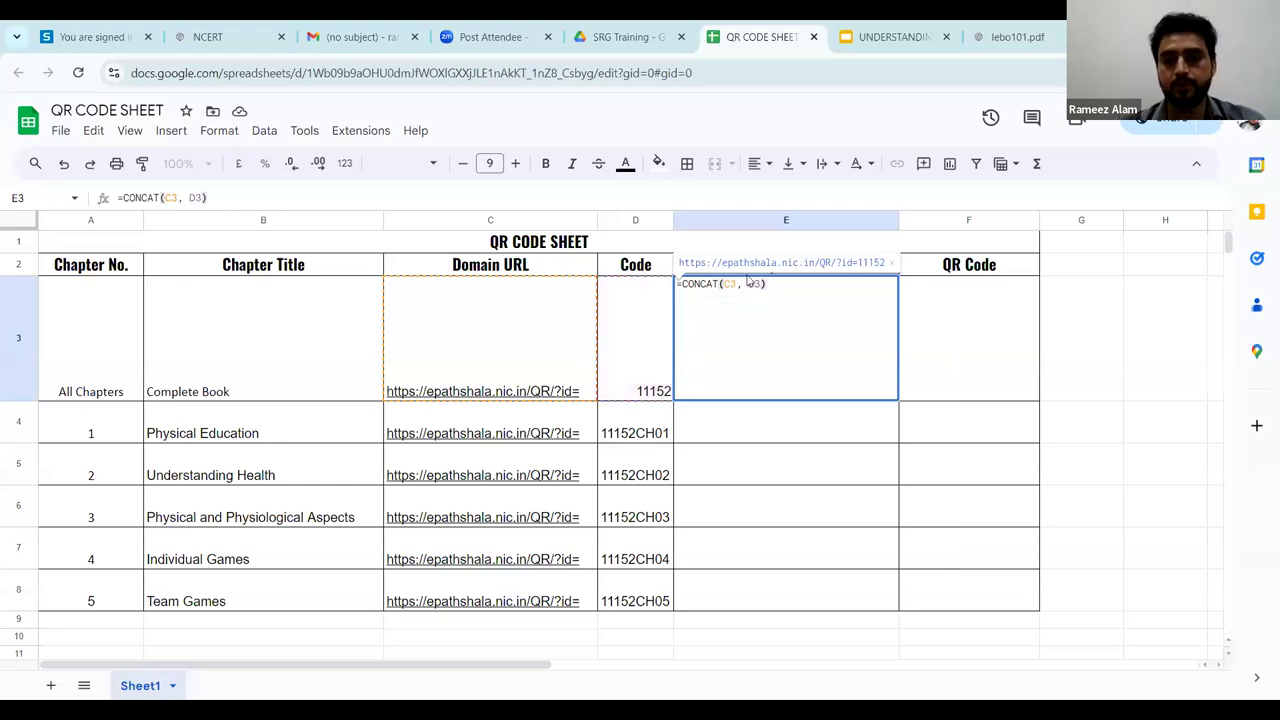
{"action": "left_click", "coordinate": [801, 452]}
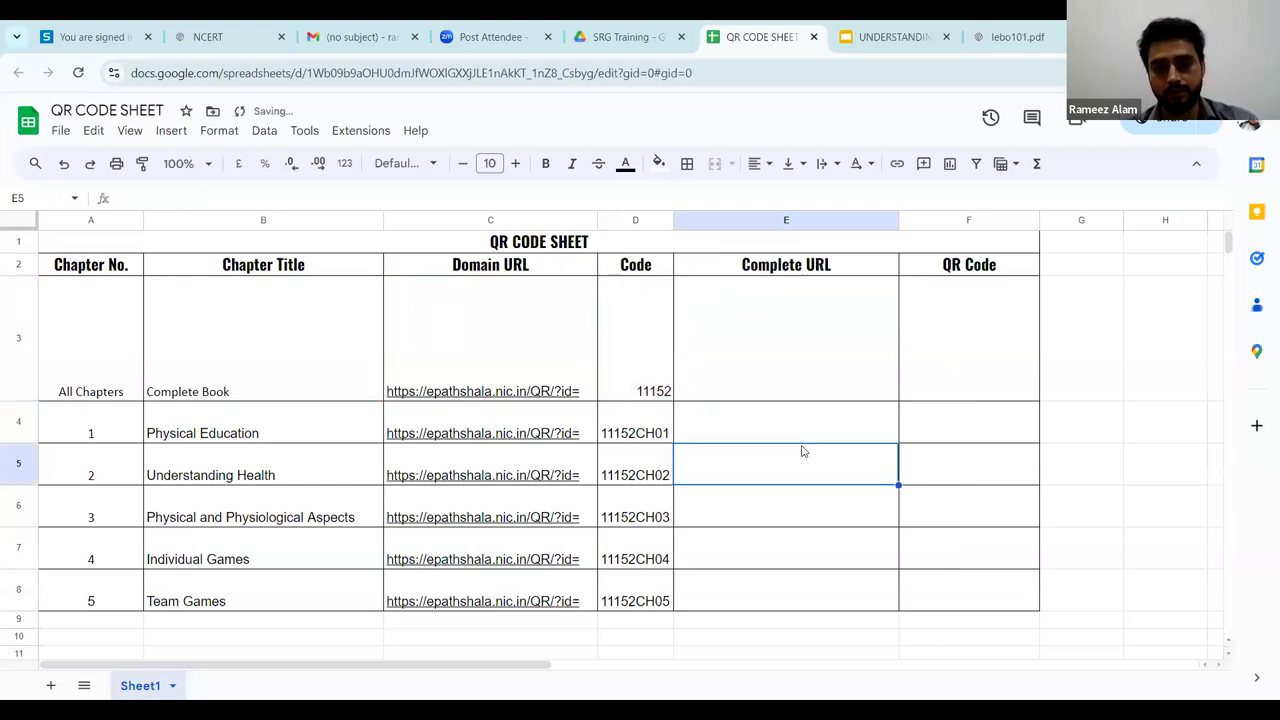
Review the CONCAT formula in E3 and the link it produces for the complete book
{"action": "left_click", "coordinate": [884, 346]}
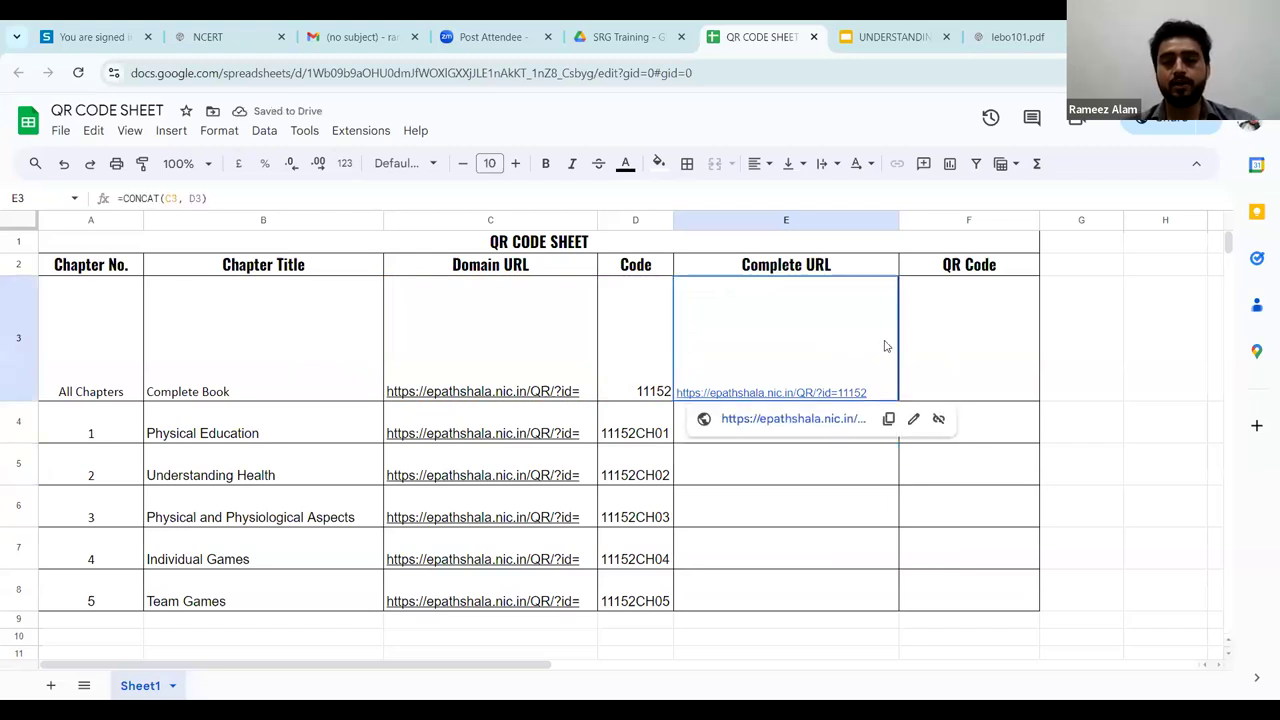
{"action": "double_click", "coordinate": [884, 346]}
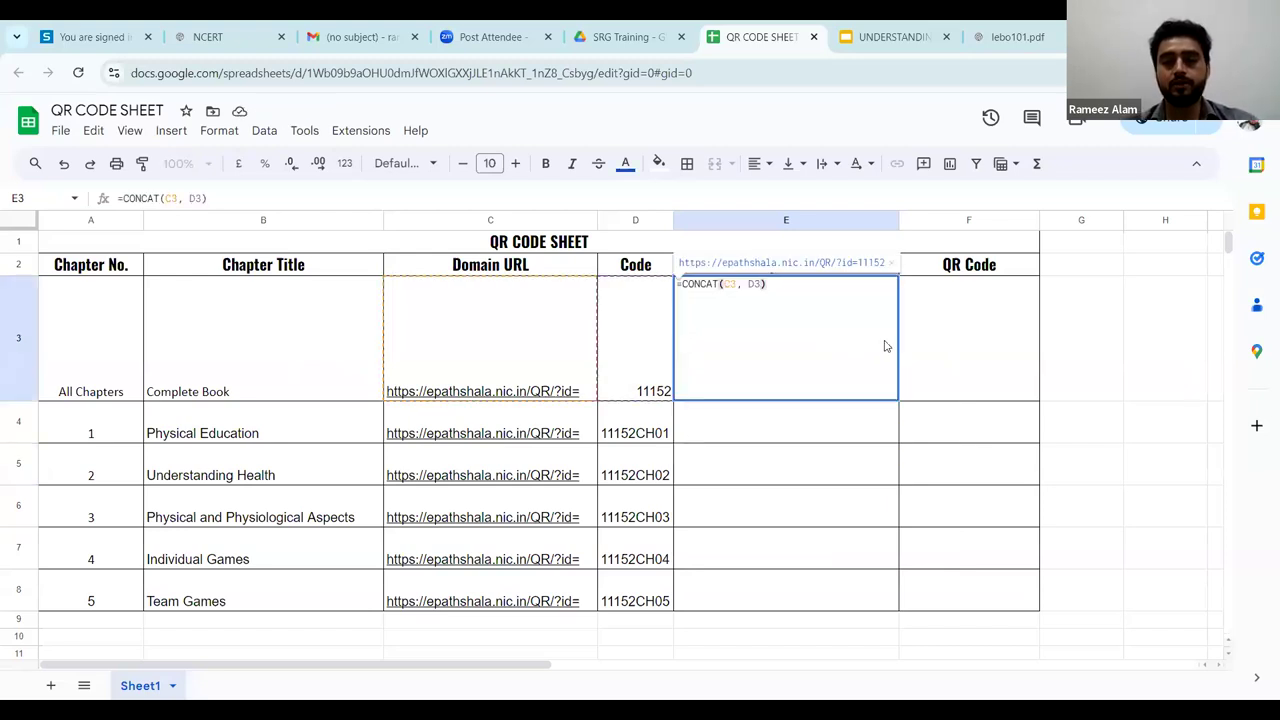
{"action": "left_click", "coordinate": [839, 420]}
{"action": "mouse_move", "coordinate": [786, 372]}
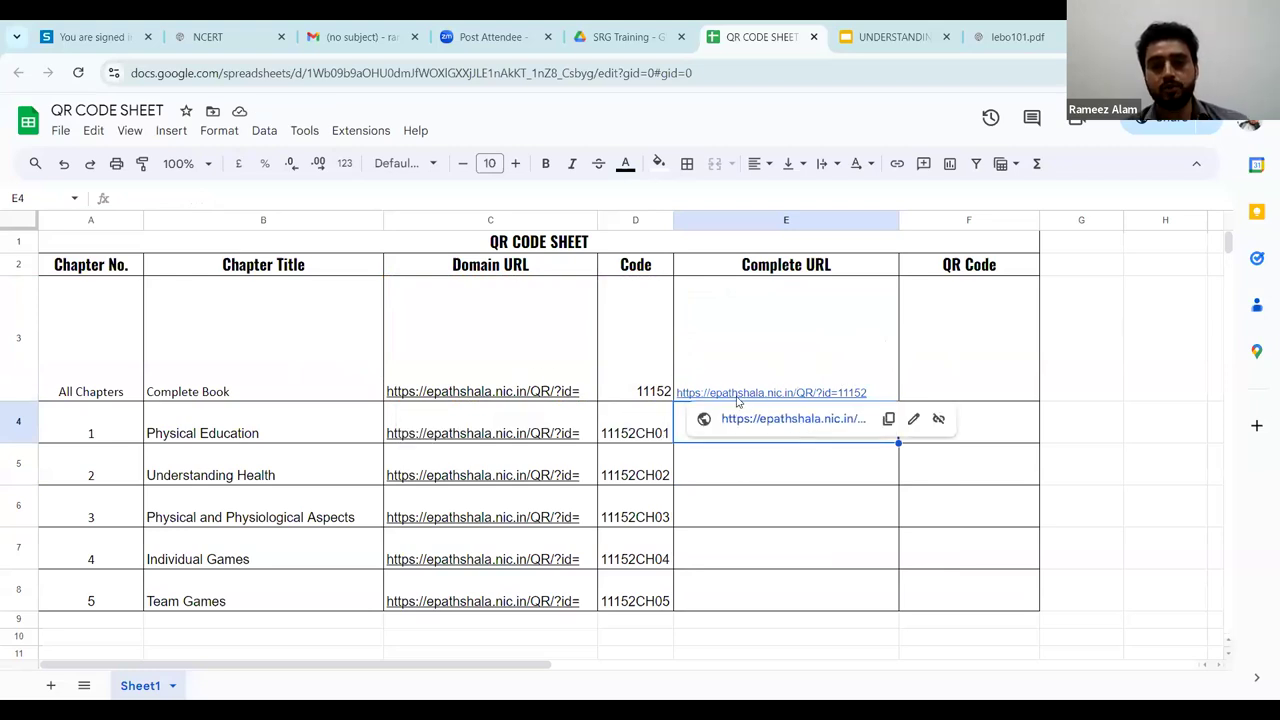
Fill the CONCAT formula from E3 down to E8 so every chapter gets its complete URL
{"action": "left_click", "coordinate": [890, 393]}
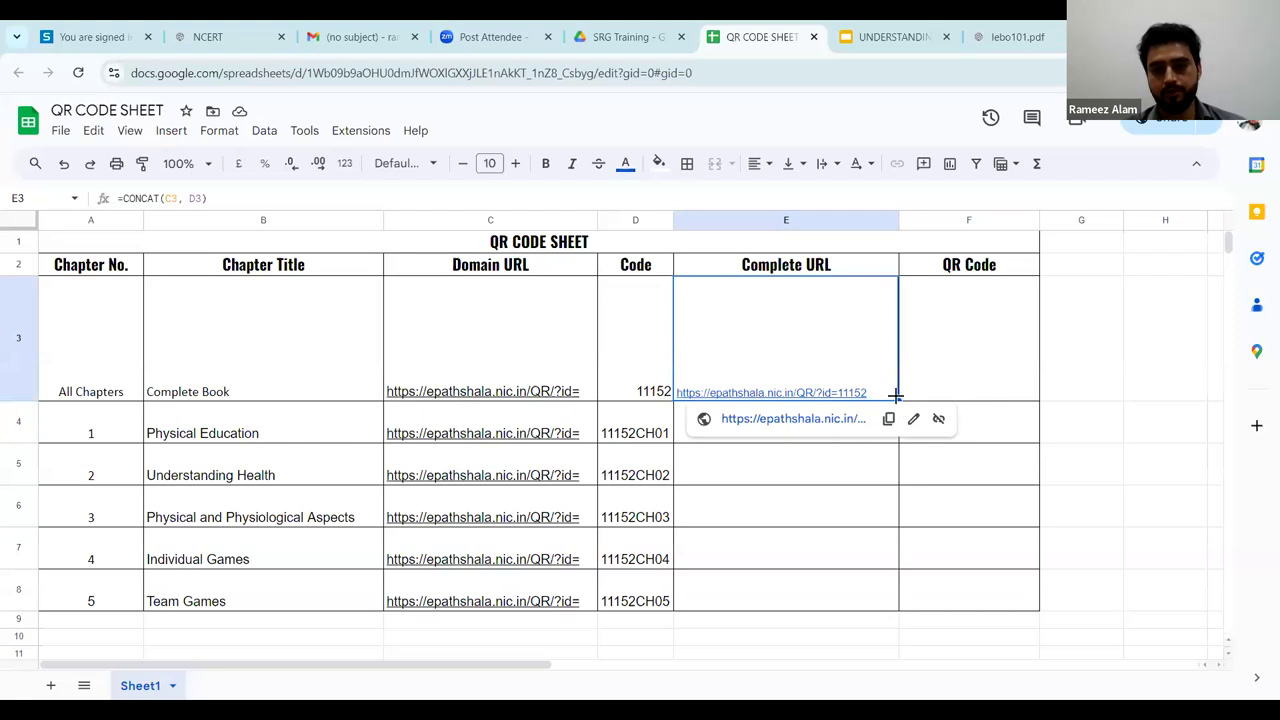
{"action": "left_click", "coordinate": [878, 607]}
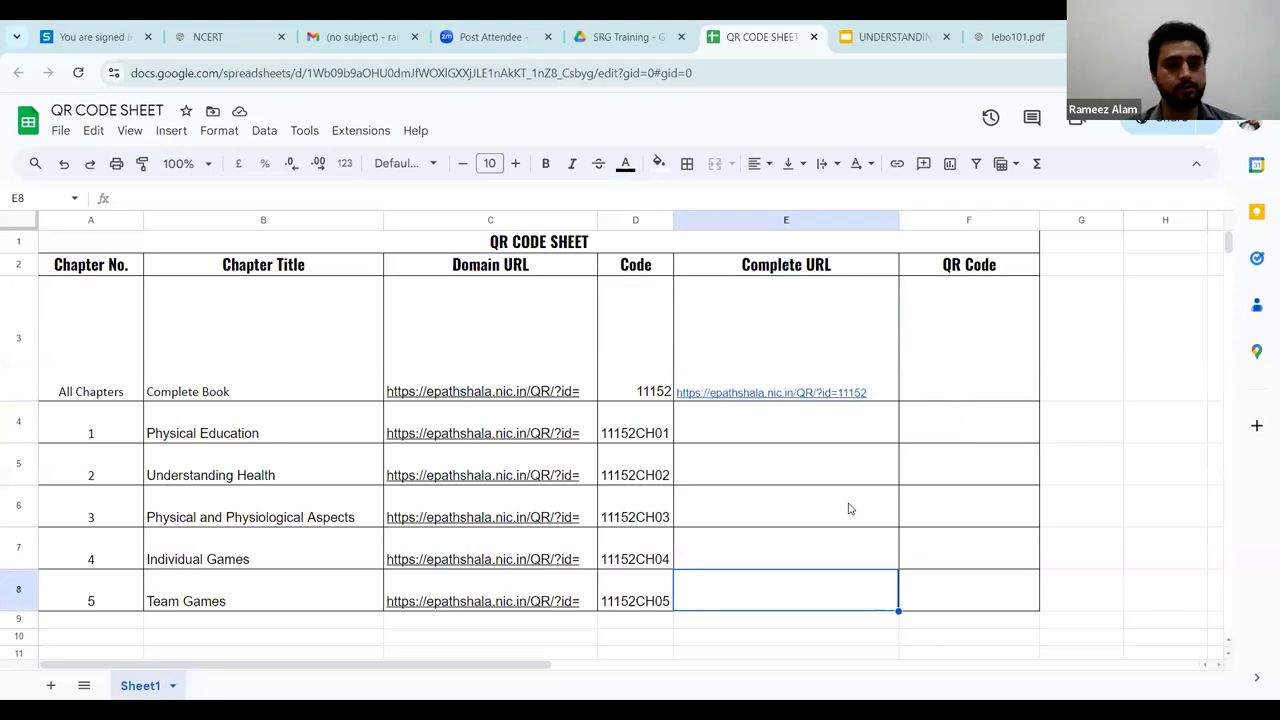
{"action": "left_click", "coordinate": [885, 373]}
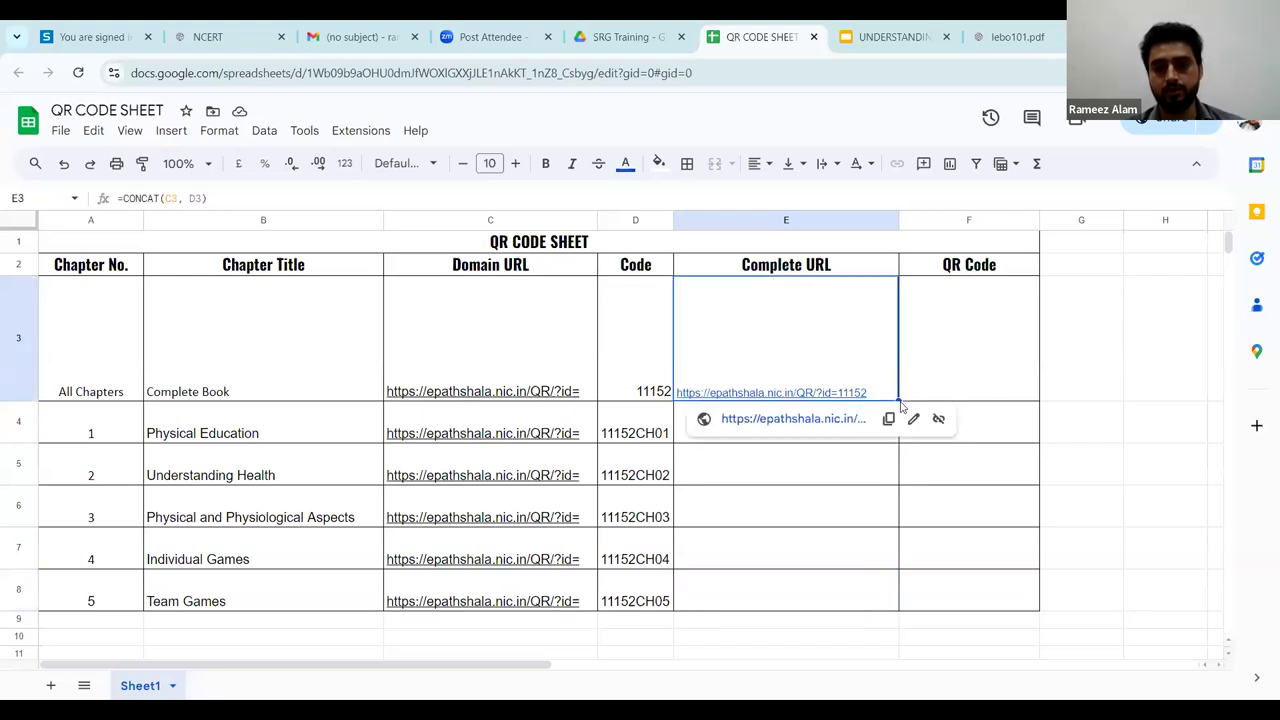
{"action": "left_click_drag", "start_coordinate": [895, 397], "coordinate": [884, 598]}
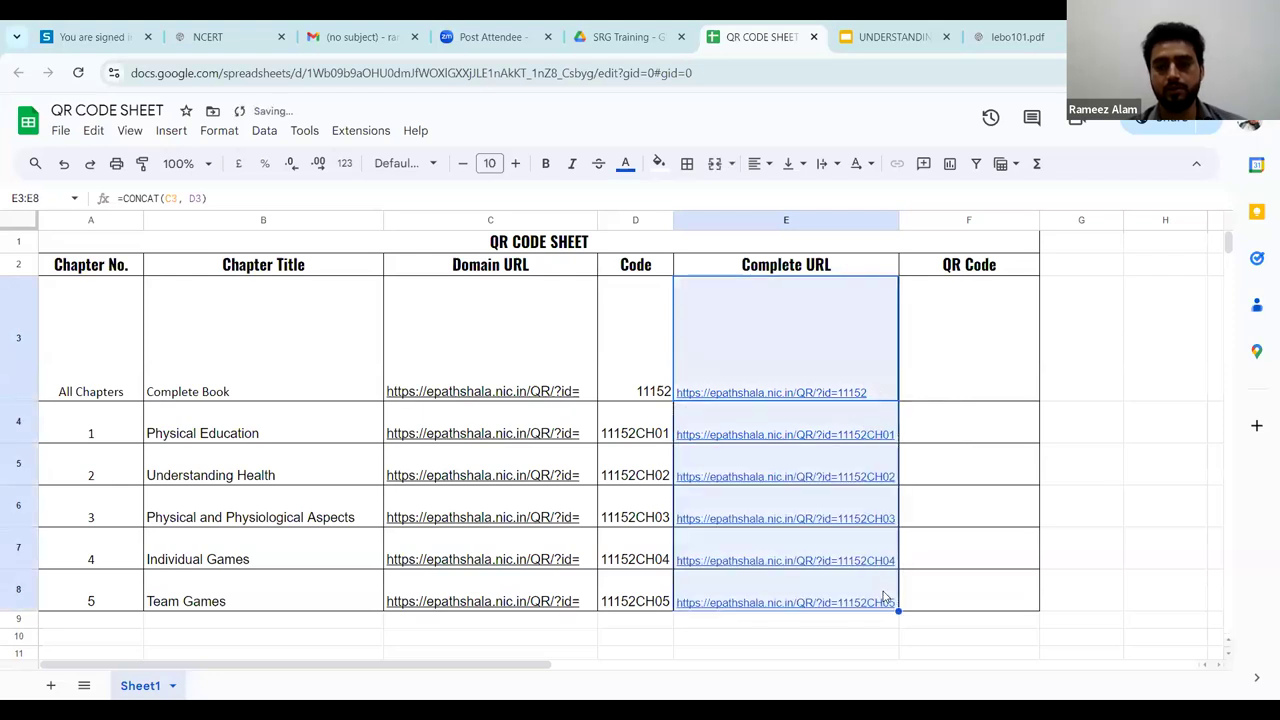
{"action": "left_click", "coordinate": [988, 487]}
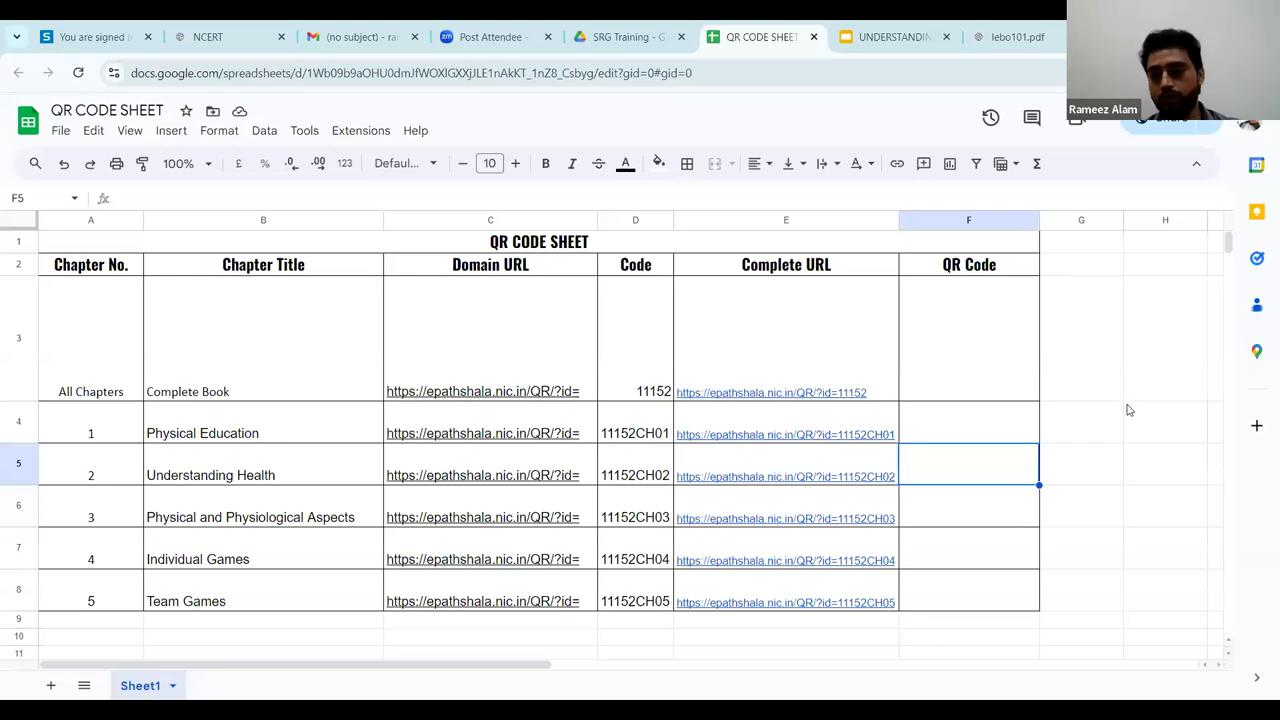
Copy the =image(...) QR API formula from cell A19 below the table, leaving out the "API-" label
{"action": "scroll", "coordinate": [1126, 405], "scroll_direction": "down", "scroll_amount": 1}
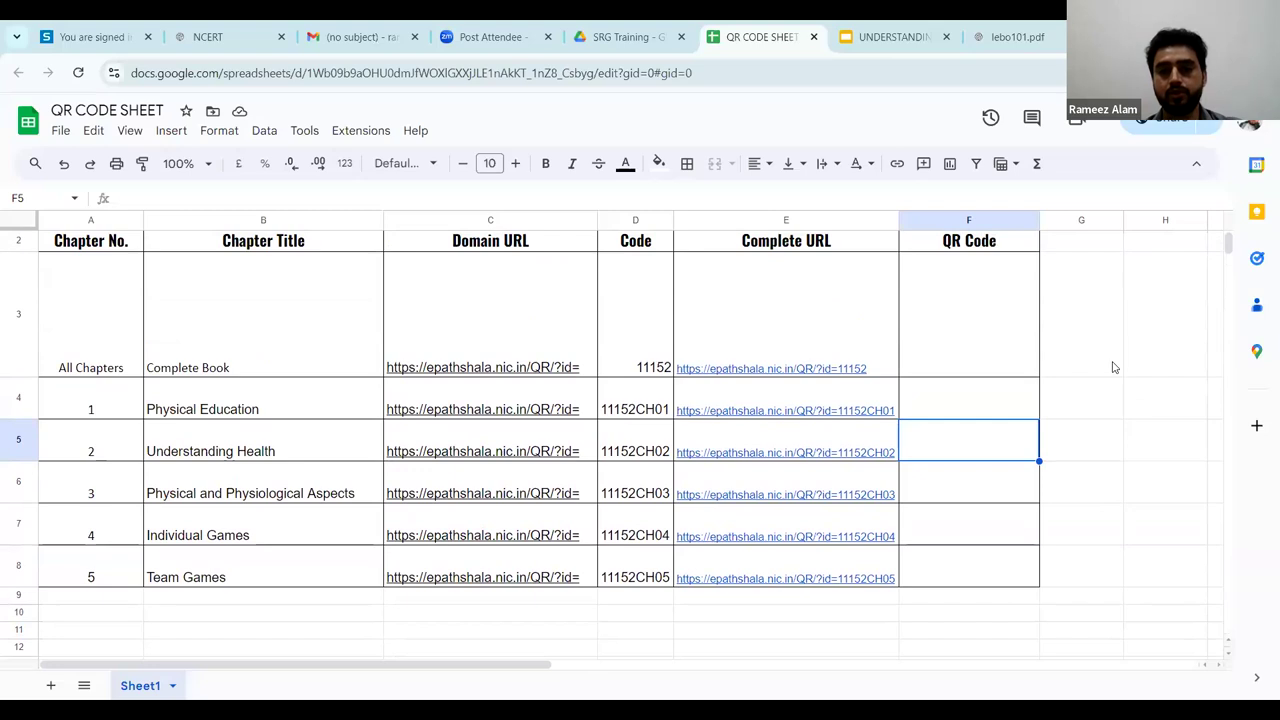
{"action": "scroll", "coordinate": [1114, 368], "scroll_direction": "down", "scroll_amount": 1}
{"action": "scroll", "coordinate": [1114, 368], "scroll_direction": "up", "scroll_amount": 2}
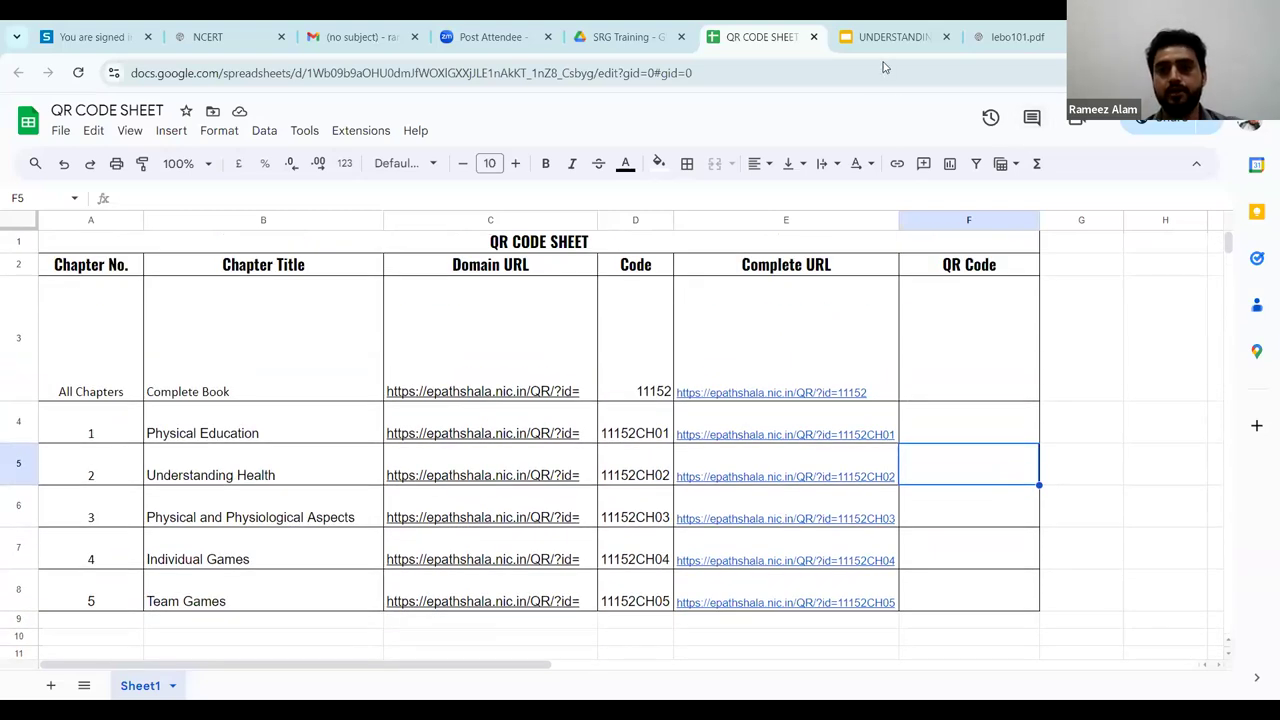
{"action": "scroll", "coordinate": [1126, 429], "scroll_direction": "down", "scroll_amount": 4}
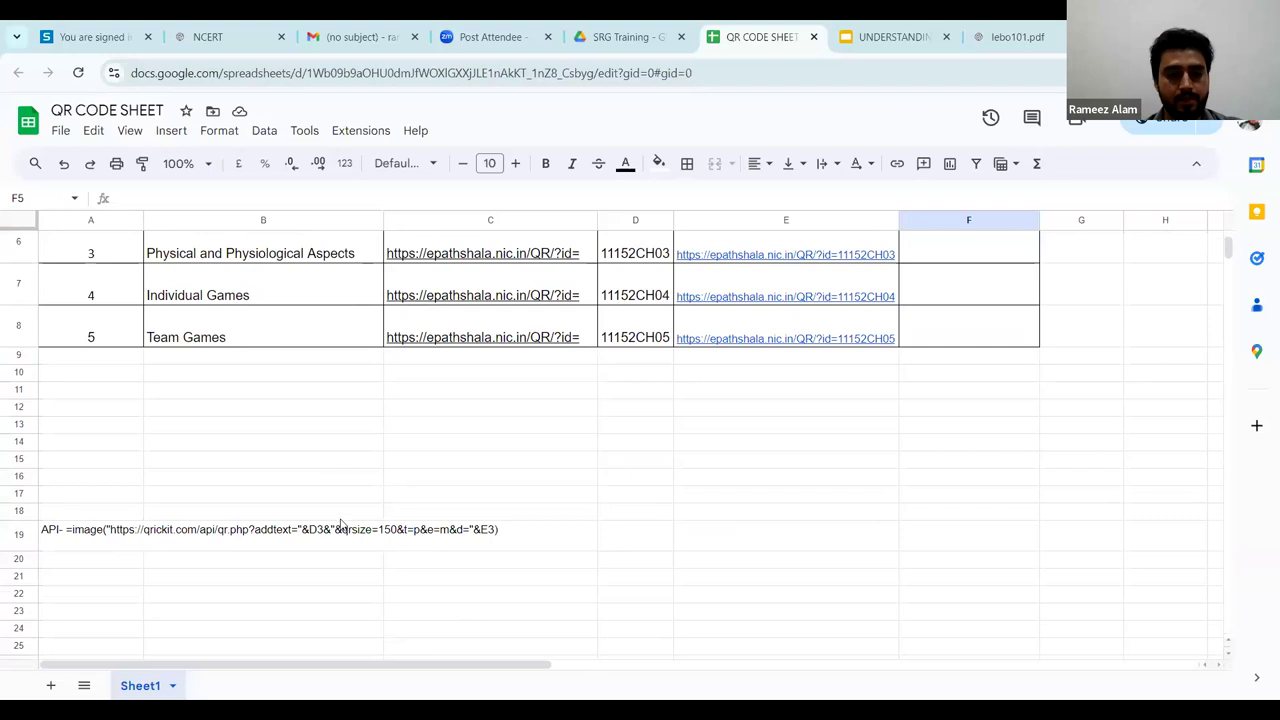
{"action": "left_click", "coordinate": [114, 537]}
{"action": "triple_click", "coordinate": [114, 537]}
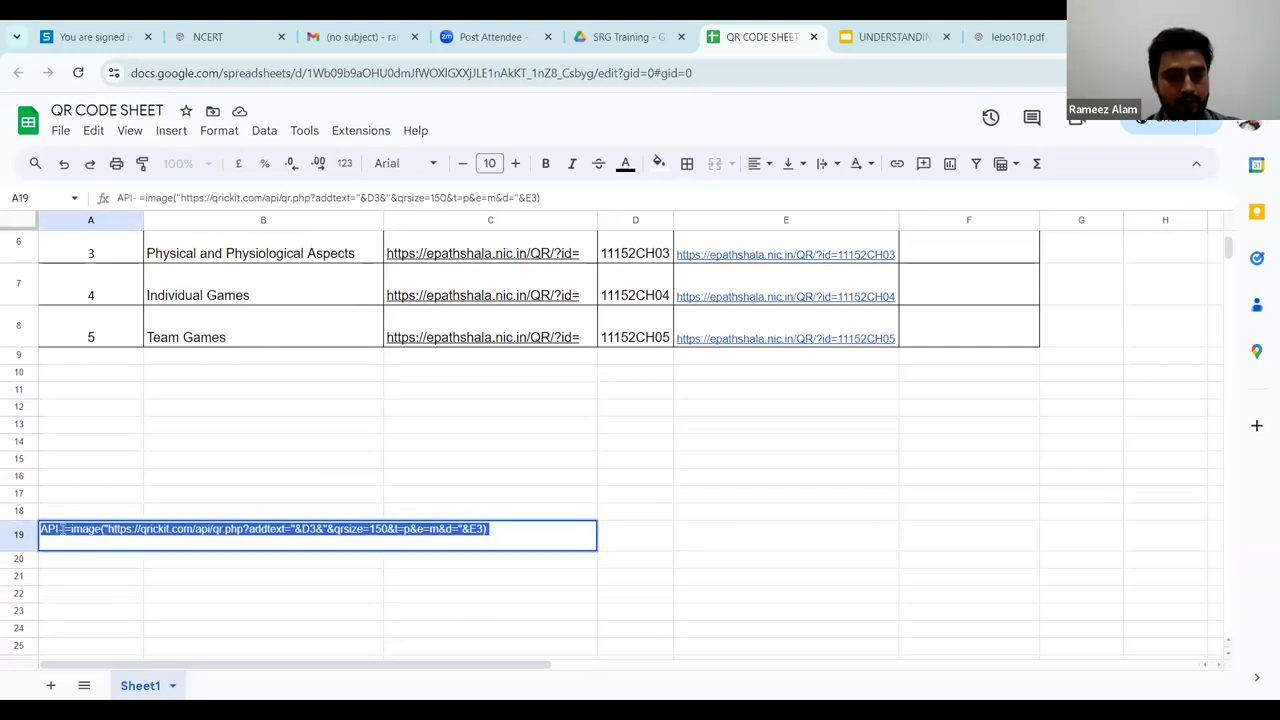
{"action": "left_click", "coordinate": [62, 530]}
{"action": "left_click_drag", "start_coordinate": [63, 530], "coordinate": [418, 541]}
{"action": "key", "text": "ctrl+c"}
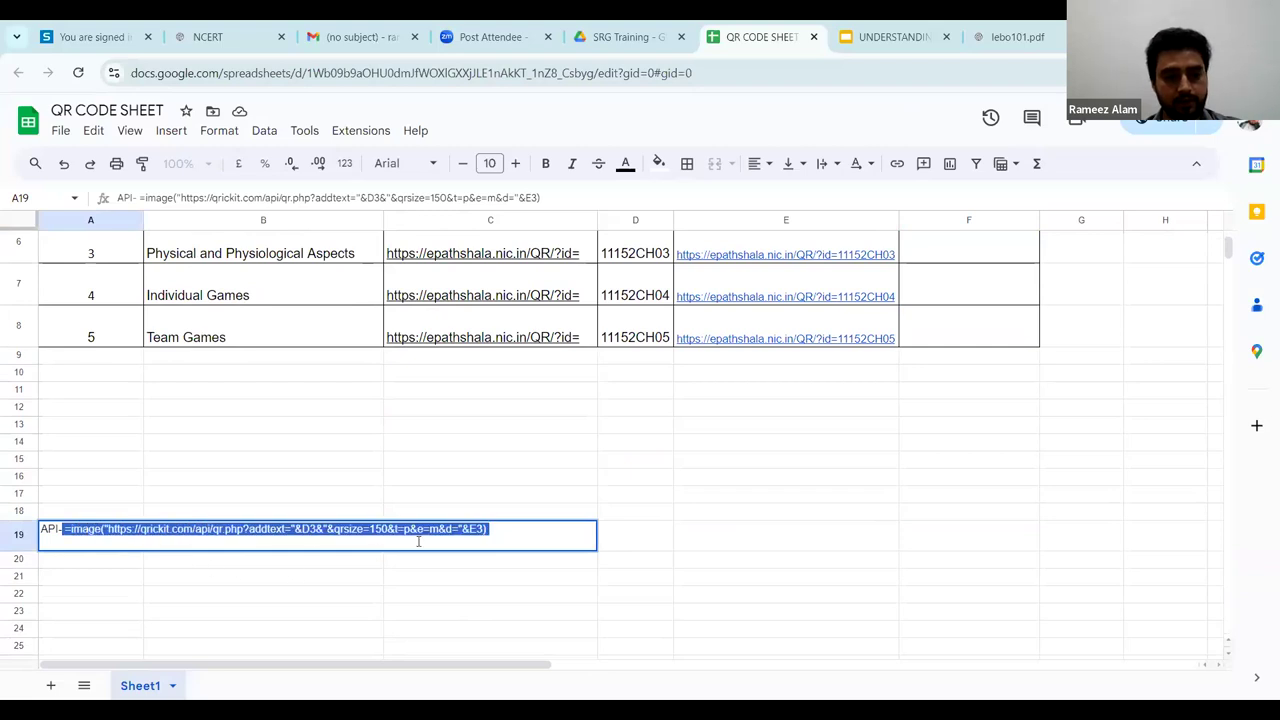
{"action": "key", "text": "shift+Left"}
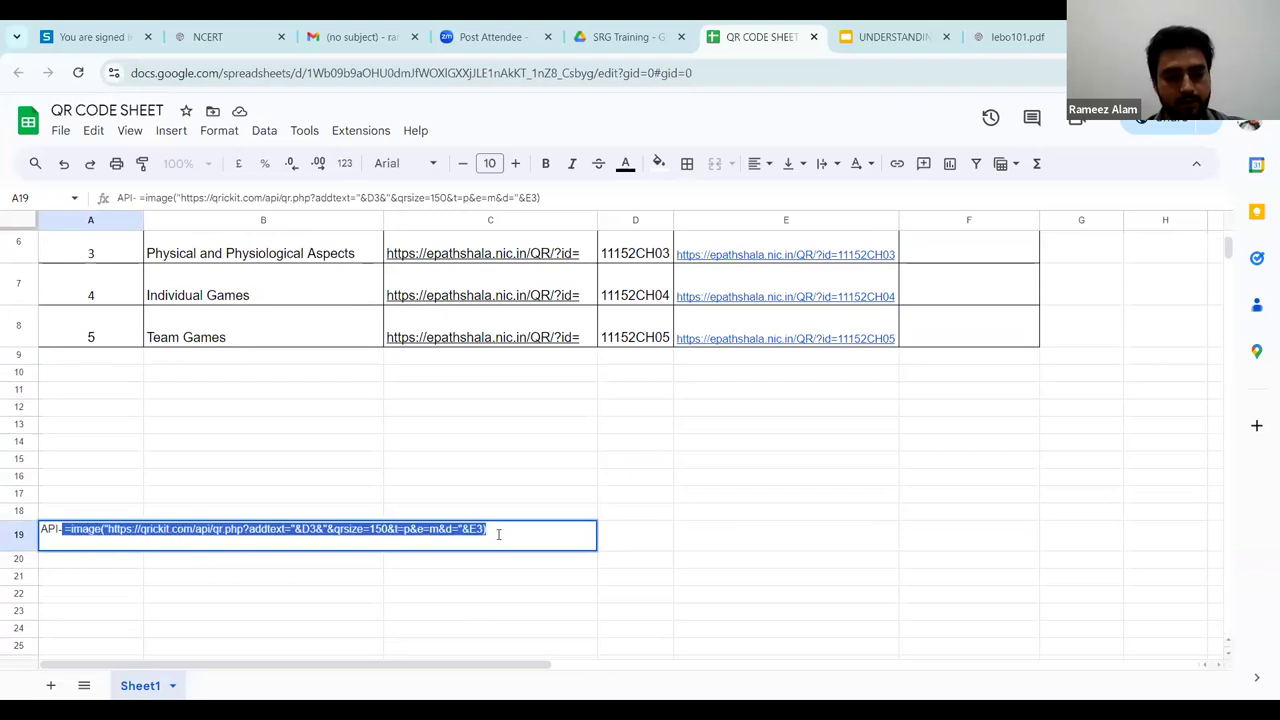
Paste the QR image formula into the complete book's QR Code cell, F3, and remove the space before its equals sign
{"action": "left_click", "coordinate": [994, 286]}
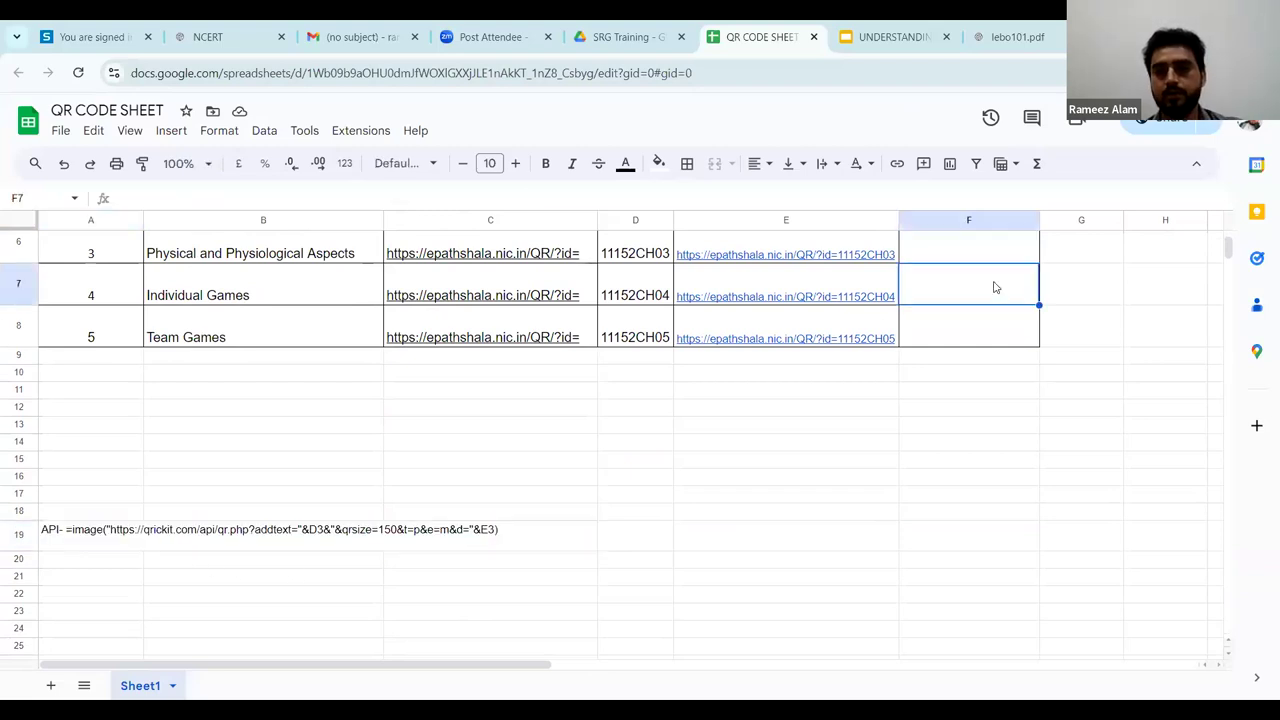
{"action": "scroll", "coordinate": [994, 287], "scroll_direction": "up", "scroll_amount": 3}
{"action": "left_click", "coordinate": [969, 326]}
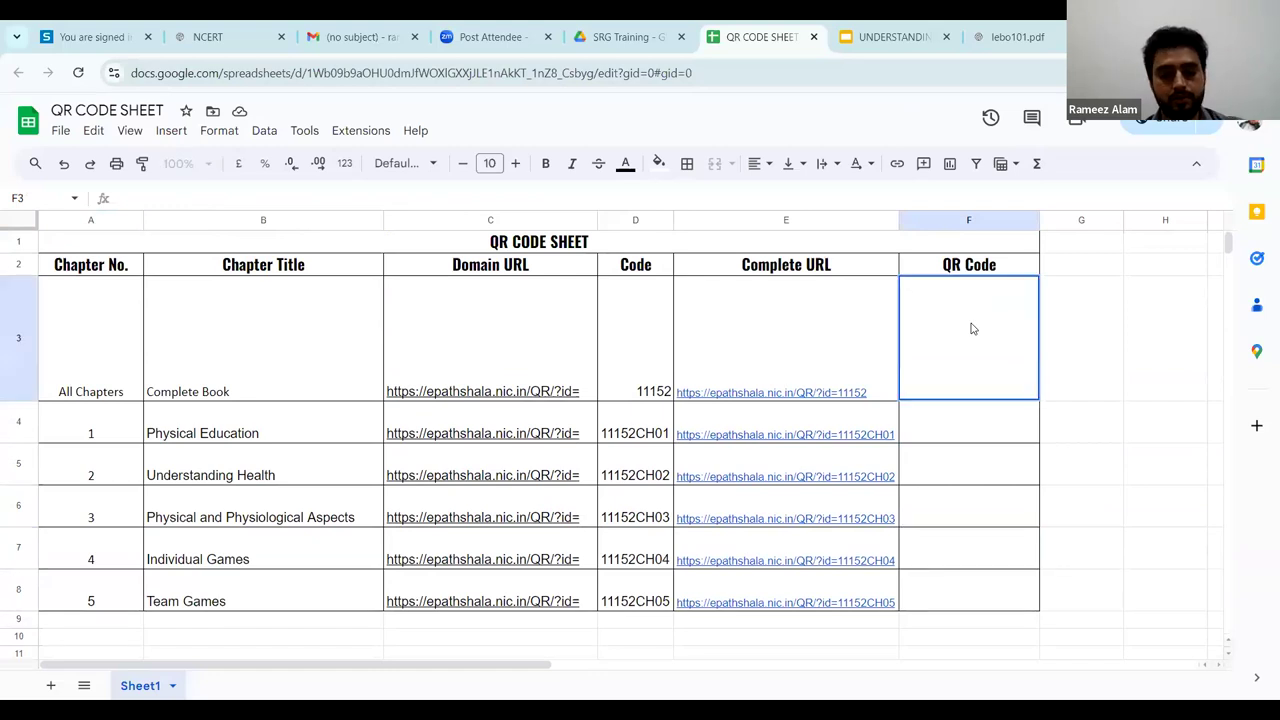
{"action": "key", "text": "ctrl+v"}
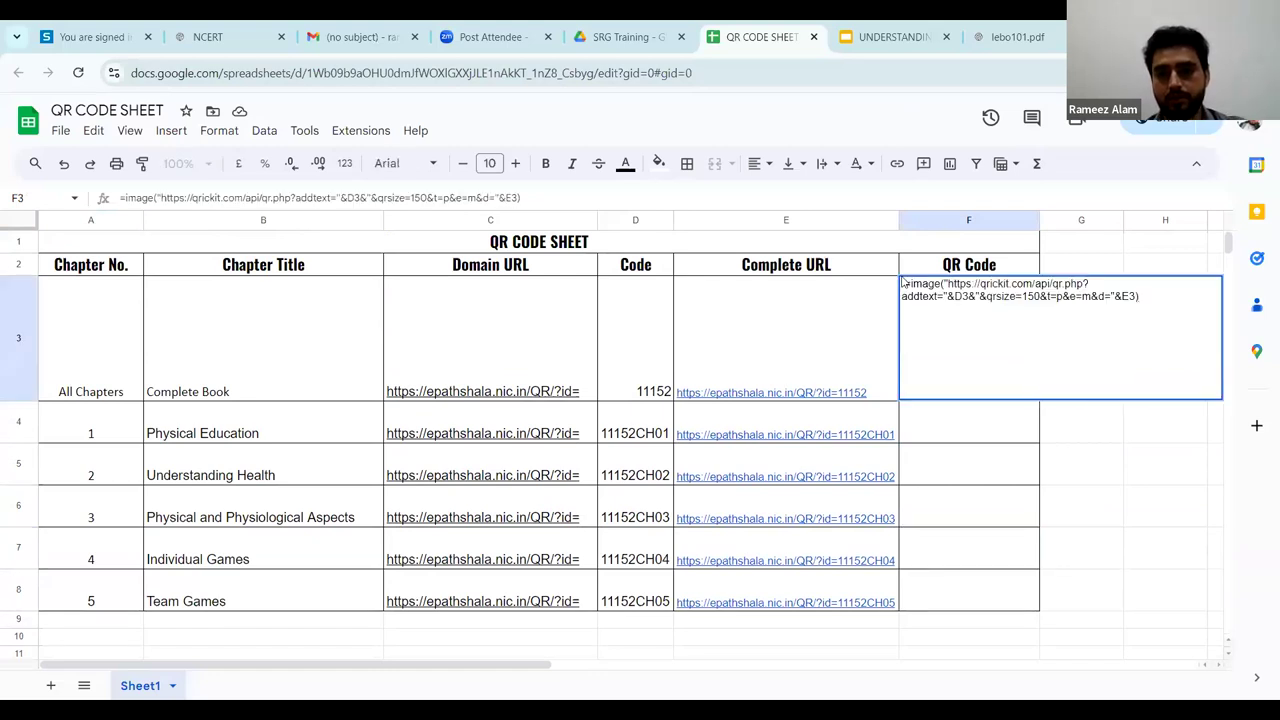
{"action": "type", "text": ")"}
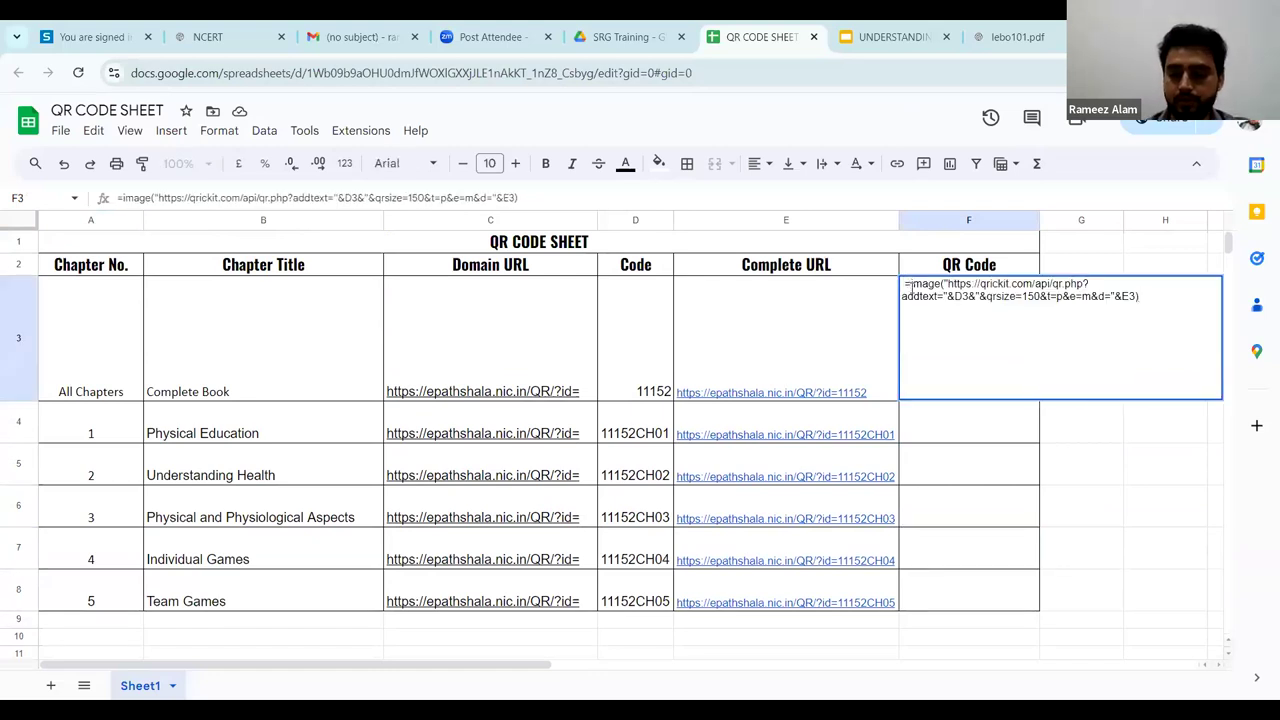
{"action": "left_click", "coordinate": [907, 285]}
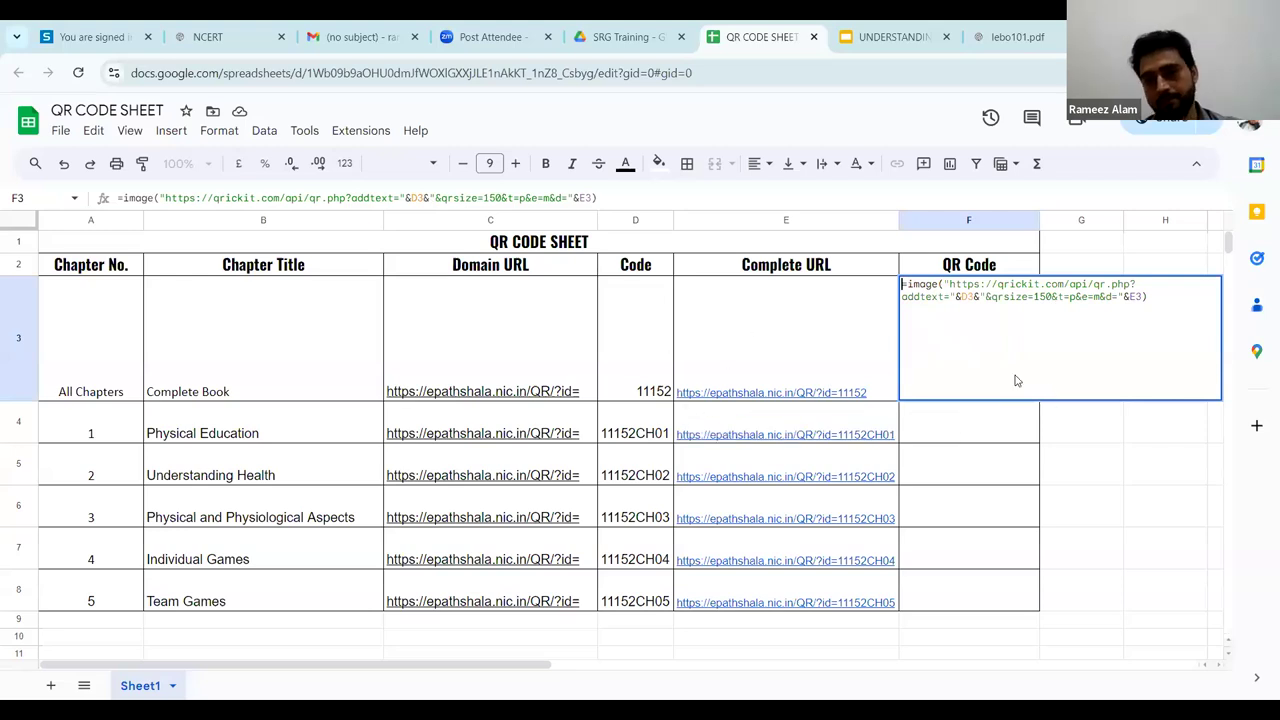
{"action": "left_click", "coordinate": [1093, 462]}
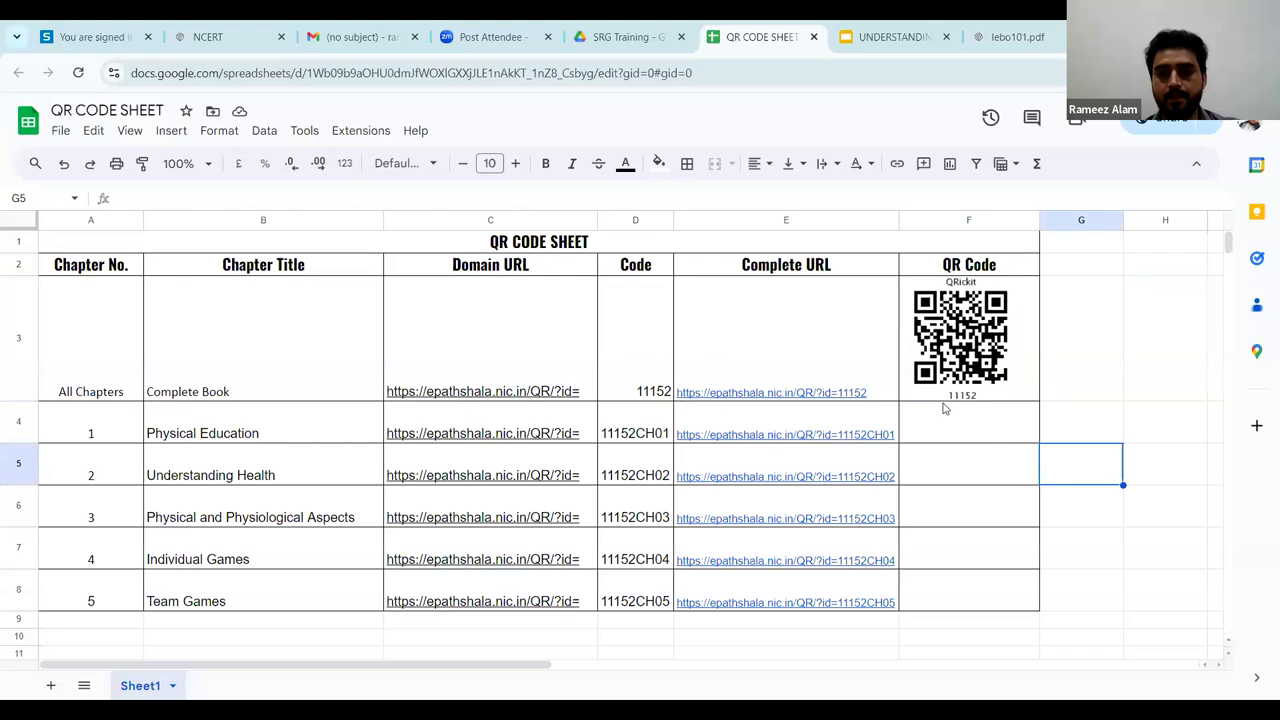
Fill the QR image formula from F3 down to F8 so every chapter gets a QR code
{"action": "left_click", "coordinate": [1005, 366]}
{"action": "left_click", "coordinate": [1073, 439]}
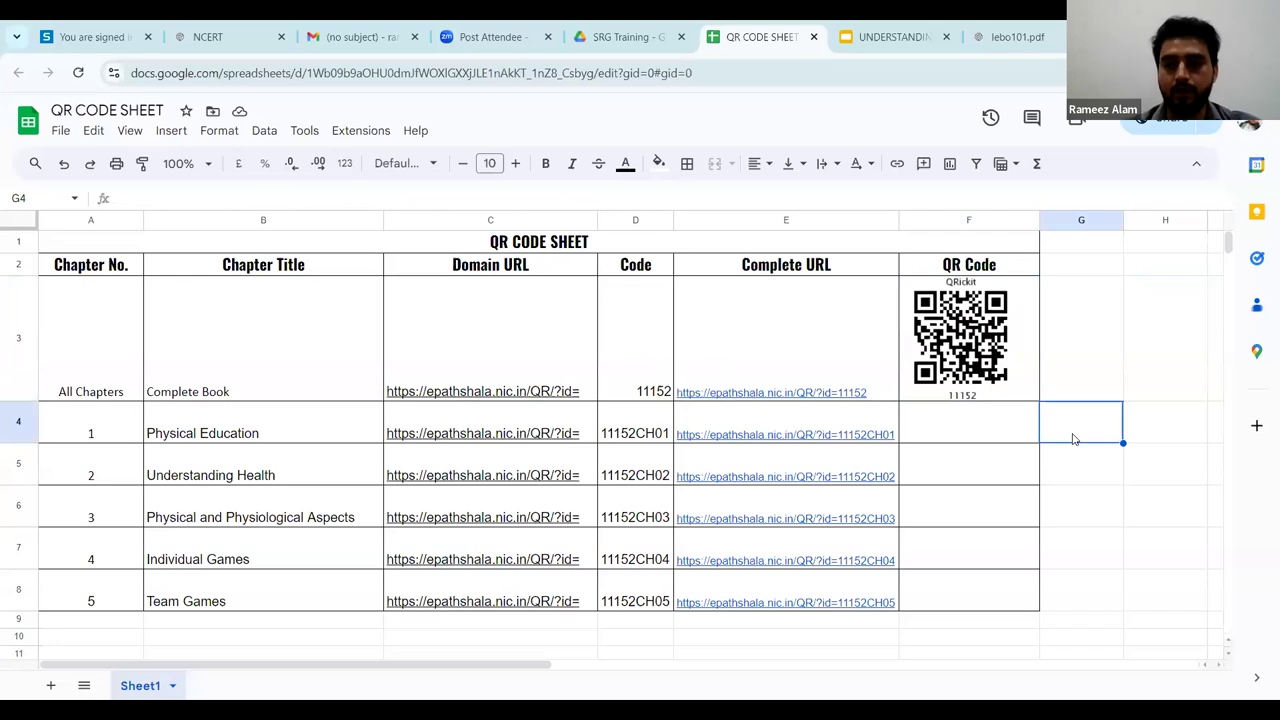
{"action": "left_click", "coordinate": [1000, 369]}
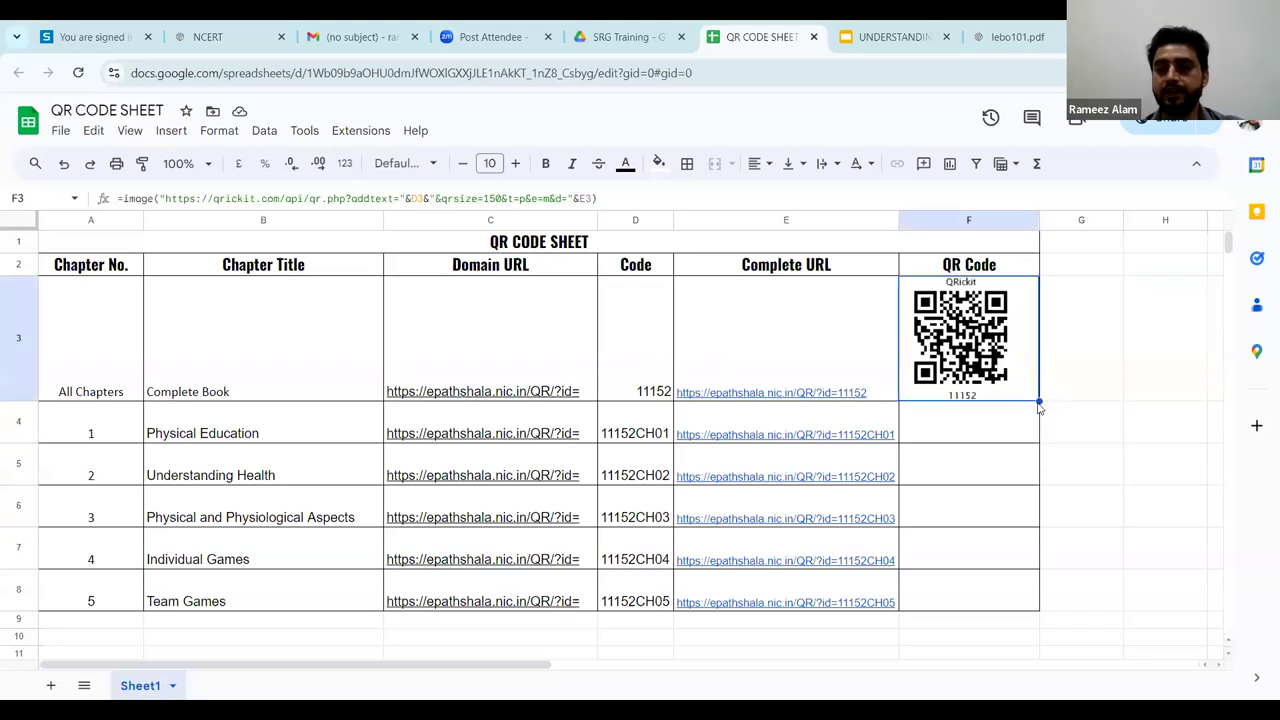
{"action": "left_click_drag", "start_coordinate": [1037, 424], "coordinate": [1038, 604]}
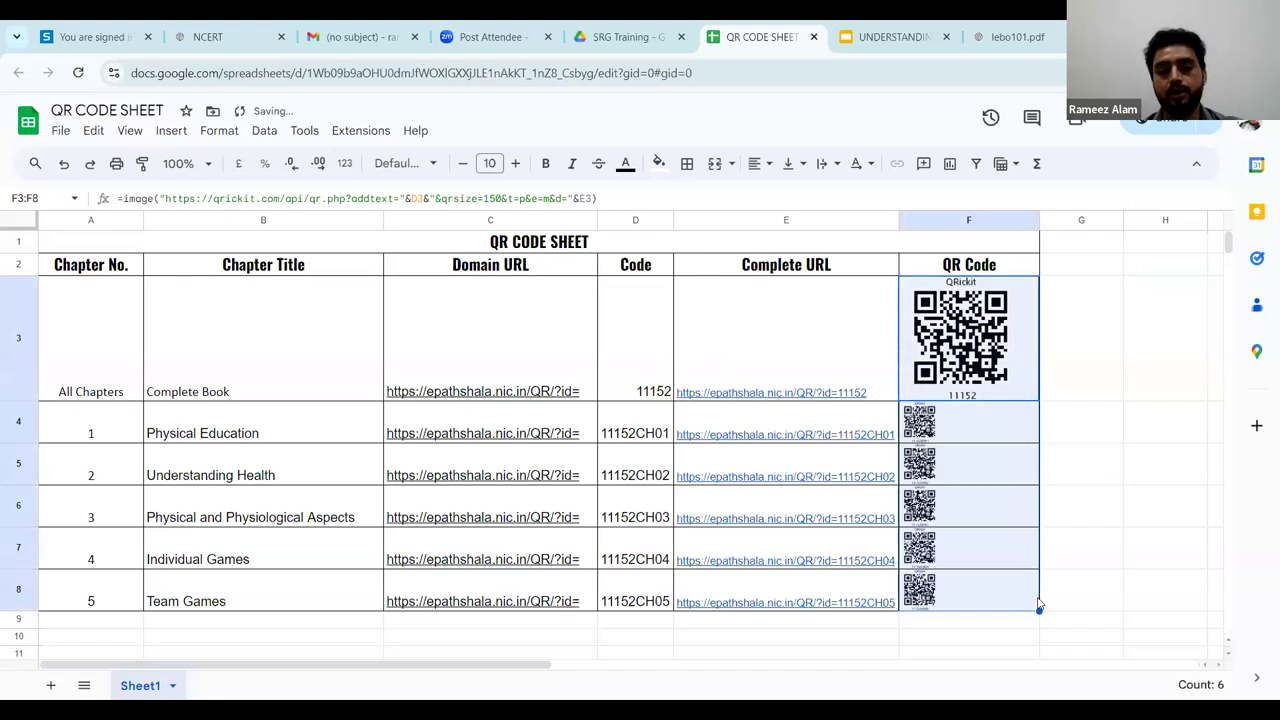
{"action": "left_click", "coordinate": [1115, 530]}
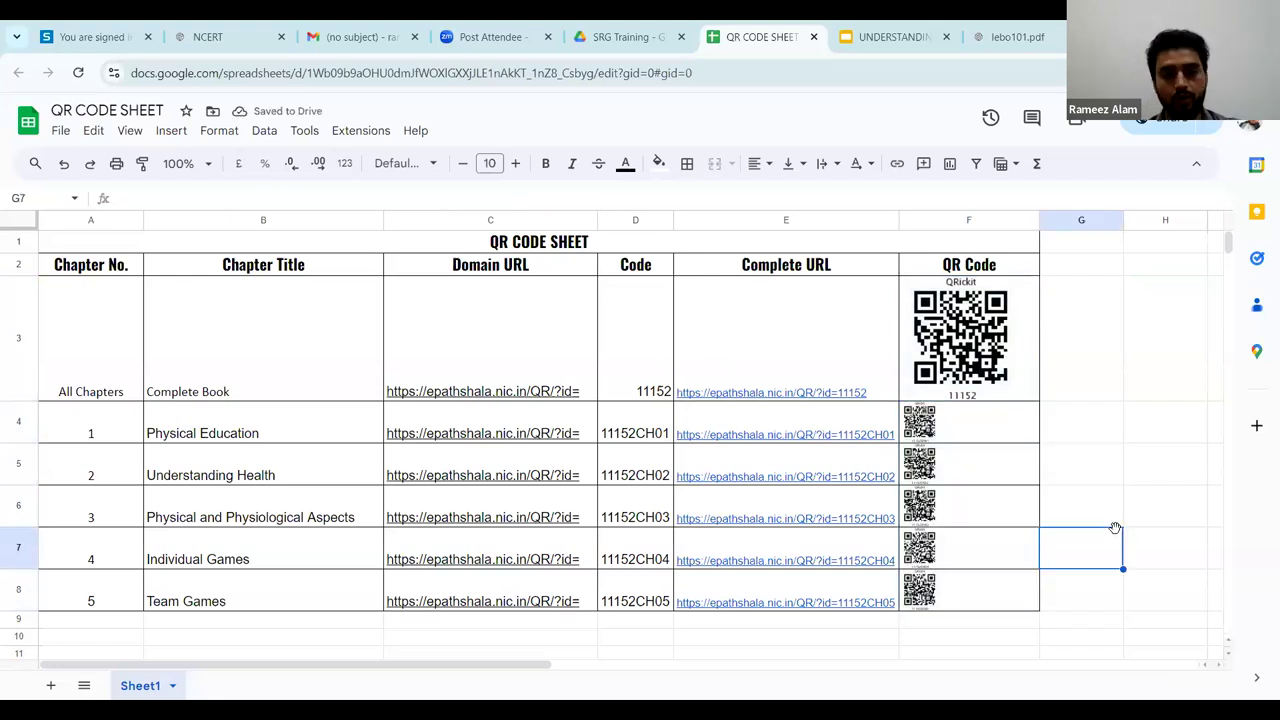
Resize row 4, the Physical Education chapter, to a height of 150 pixels
{"action": "scroll", "coordinate": [1086, 449], "scroll_direction": "down", "scroll_amount": 2}
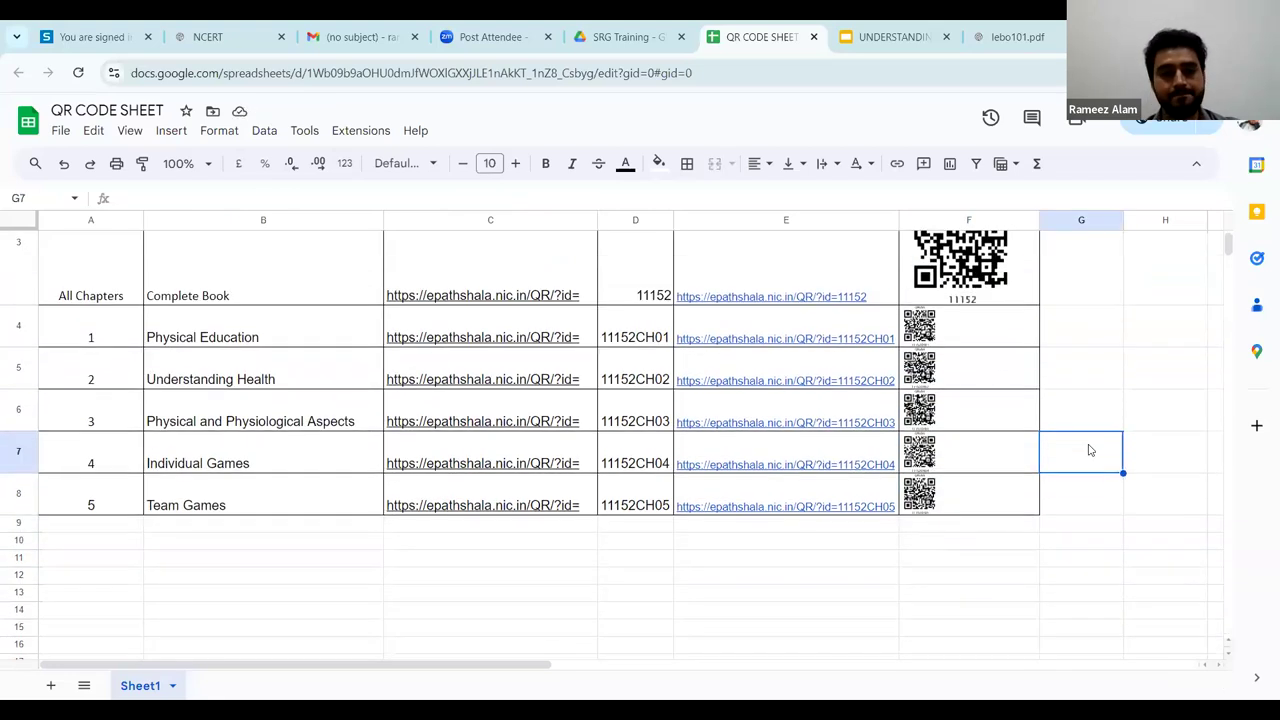
{"action": "left_click", "coordinate": [20, 324]}
{"action": "right_click", "coordinate": [22, 325]}
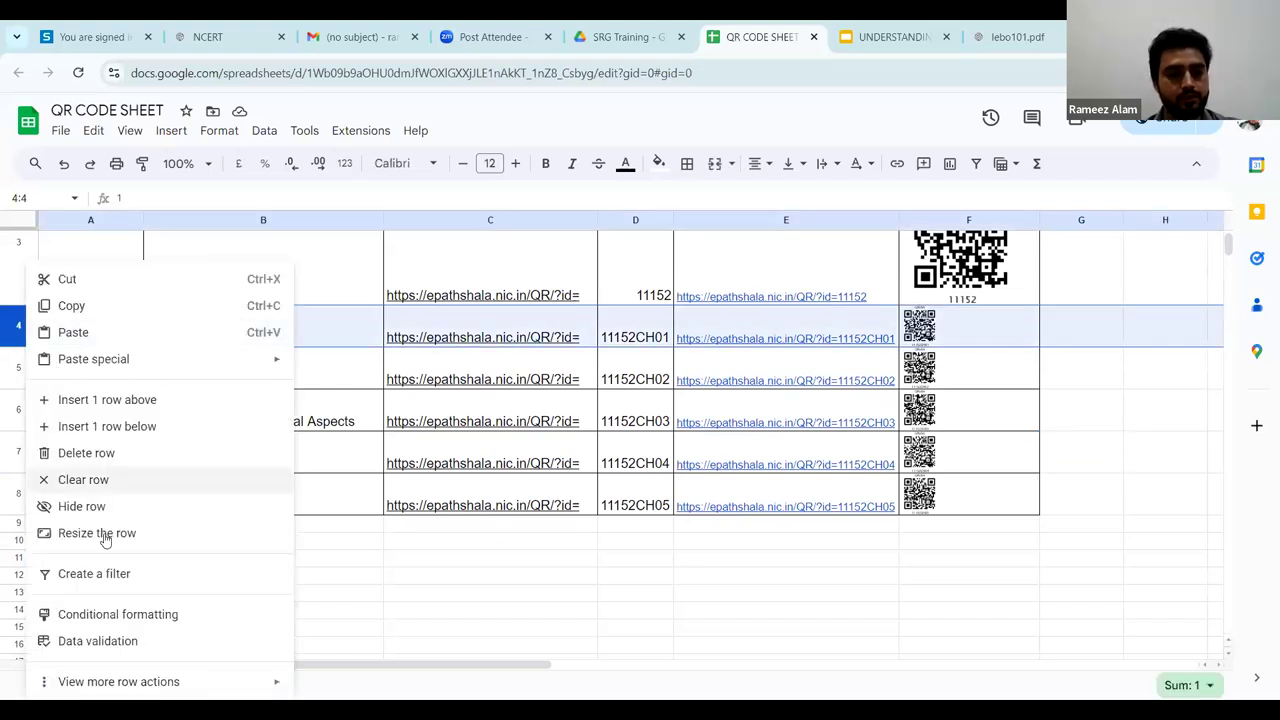
{"action": "left_click", "coordinate": [97, 533]}
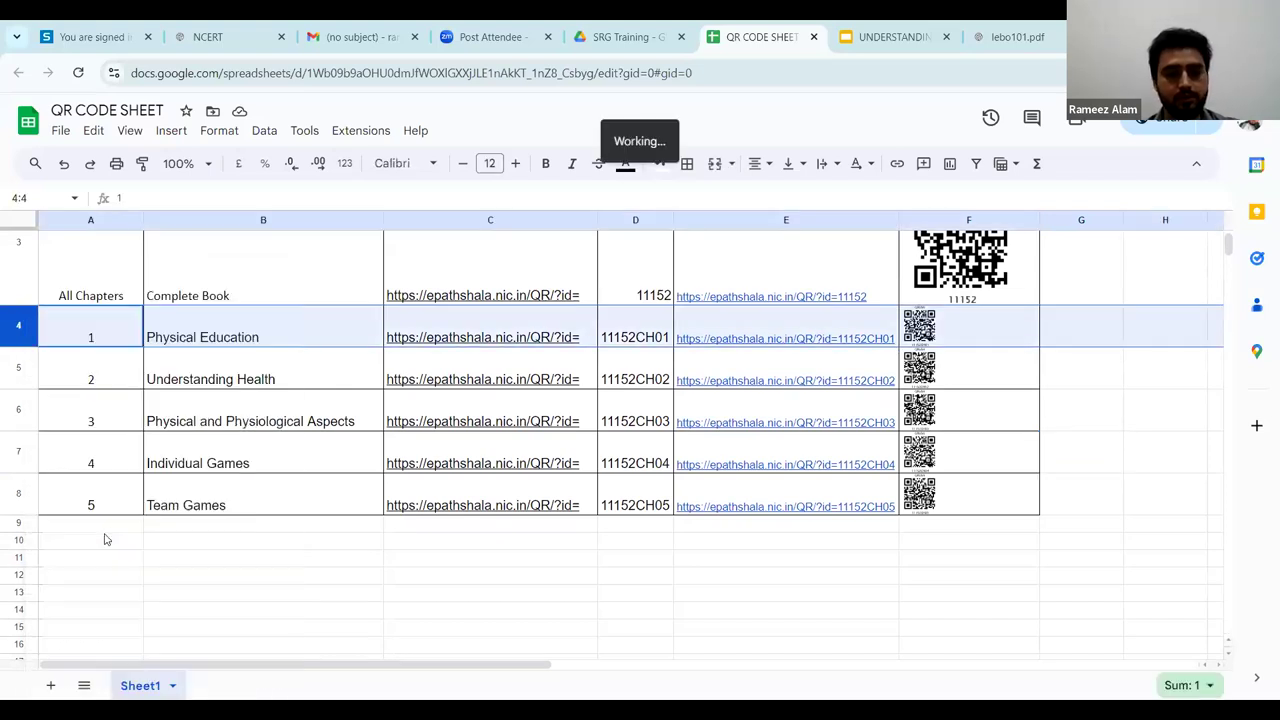
{"action": "key", "text": "Home"}
{"action": "type", "text": "1"}
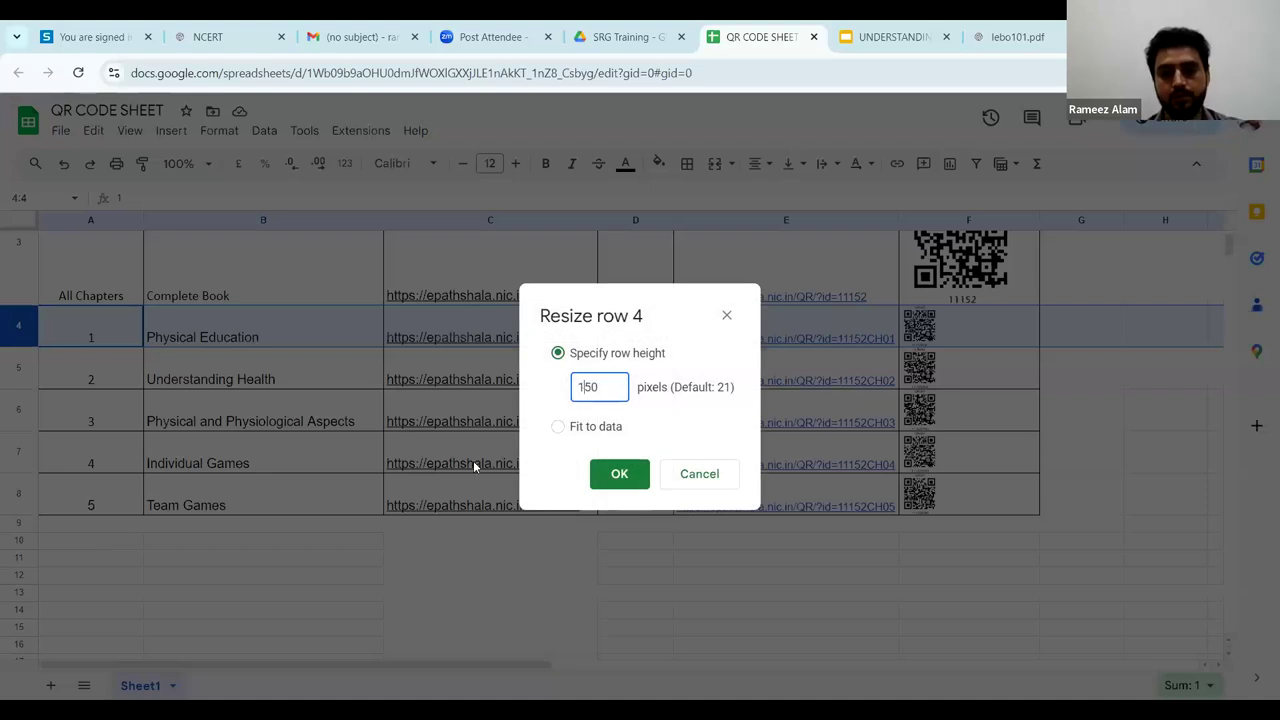
{"action": "key", "text": "Return"}
{"action": "left_click", "coordinate": [1053, 520]}
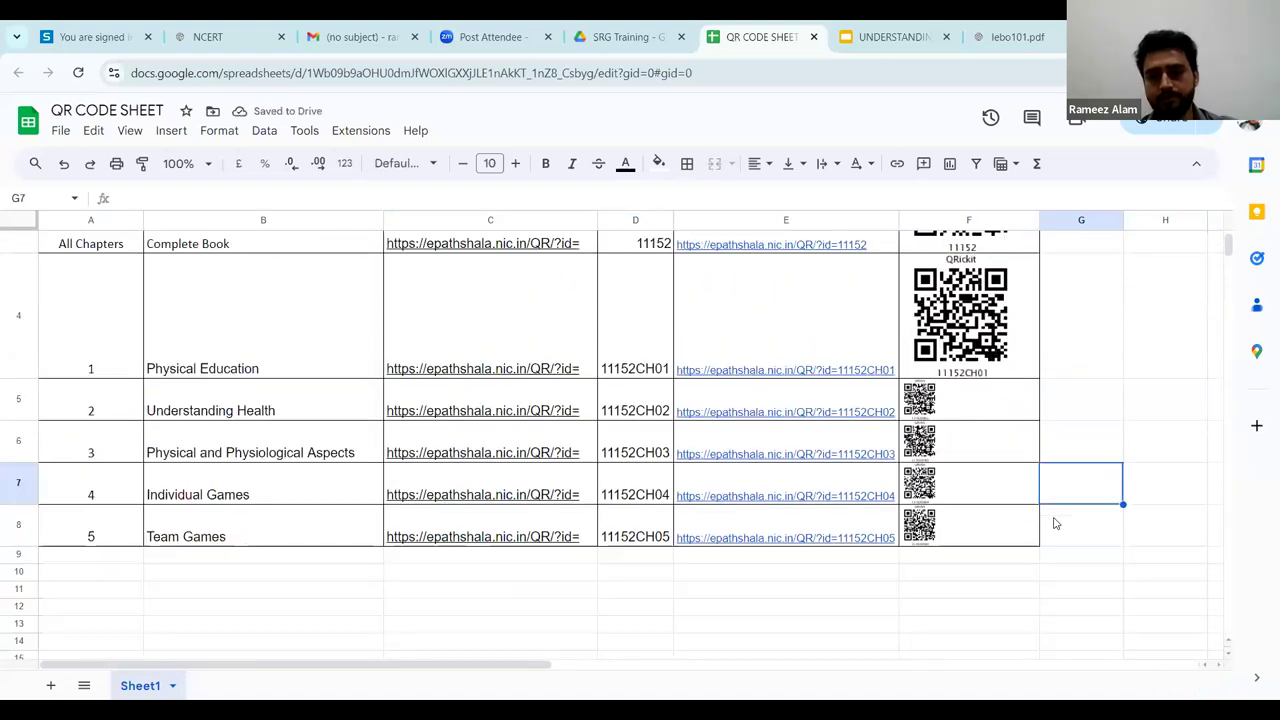
Look over the QR codes generated in the sheet and compare them with the presentation's "Generate the QR Code" slide
{"action": "scroll", "coordinate": [1053, 522], "scroll_direction": "down", "scroll_amount": 3}
{"action": "scroll", "coordinate": [1053, 522], "scroll_direction": "up", "scroll_amount": 3}
{"action": "scroll", "coordinate": [1053, 522], "scroll_direction": "down", "scroll_amount": 1}
{"action": "scroll", "coordinate": [1054, 523], "scroll_direction": "up", "scroll_amount": 2}
{"action": "scroll", "coordinate": [1054, 522], "scroll_direction": "down", "scroll_amount": 1}
{"action": "scroll", "coordinate": [1054, 522], "scroll_direction": "up", "scroll_amount": 2}
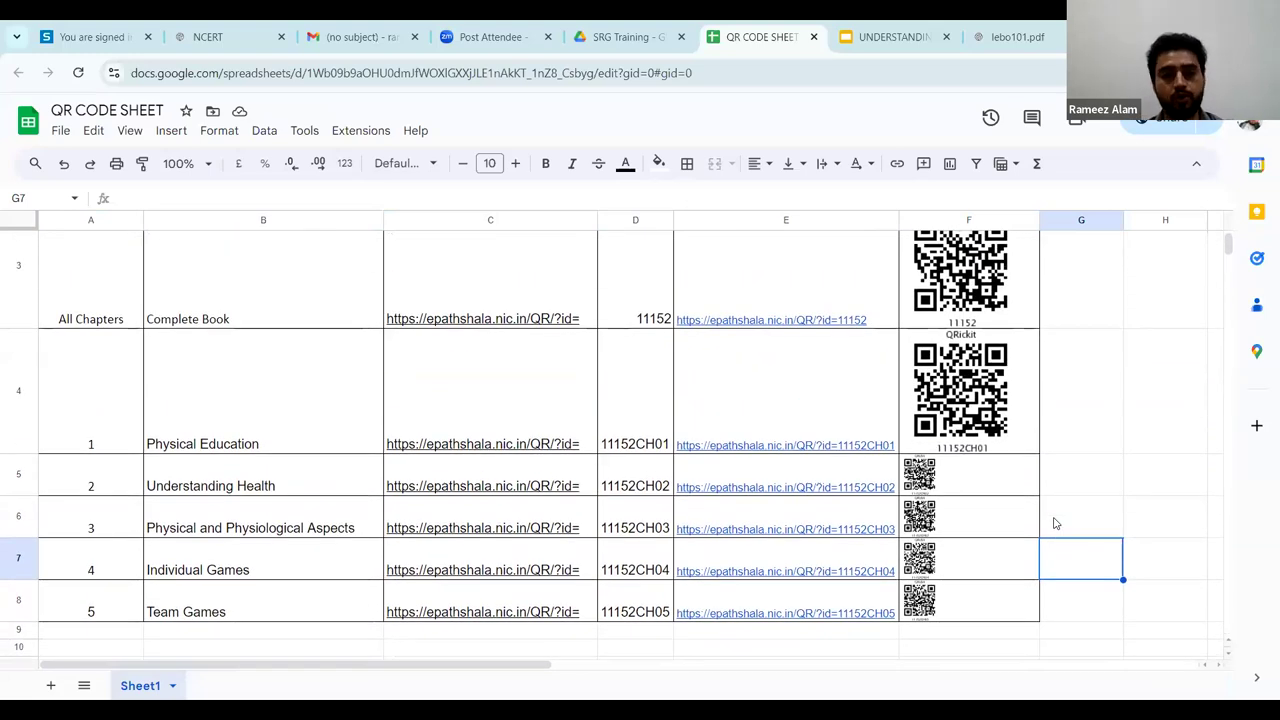
{"action": "scroll", "coordinate": [1054, 522], "scroll_direction": "up", "scroll_amount": 1}
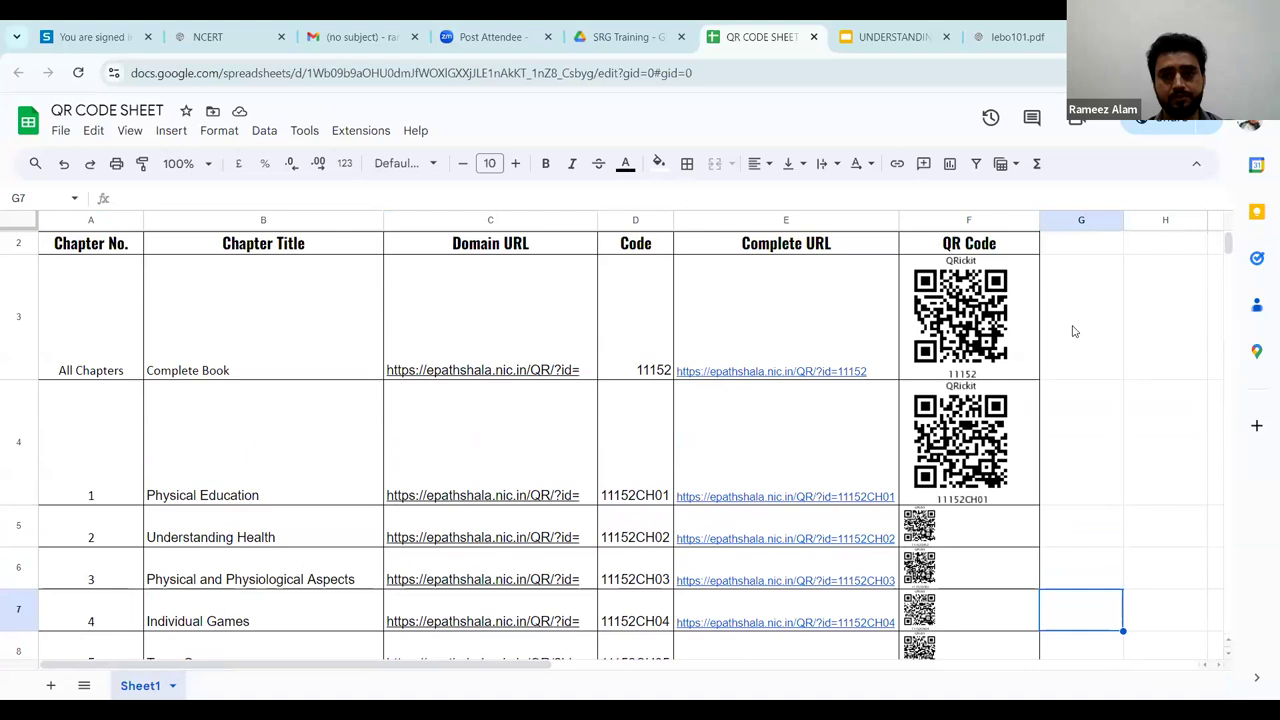
{"action": "left_click", "coordinate": [897, 39]}
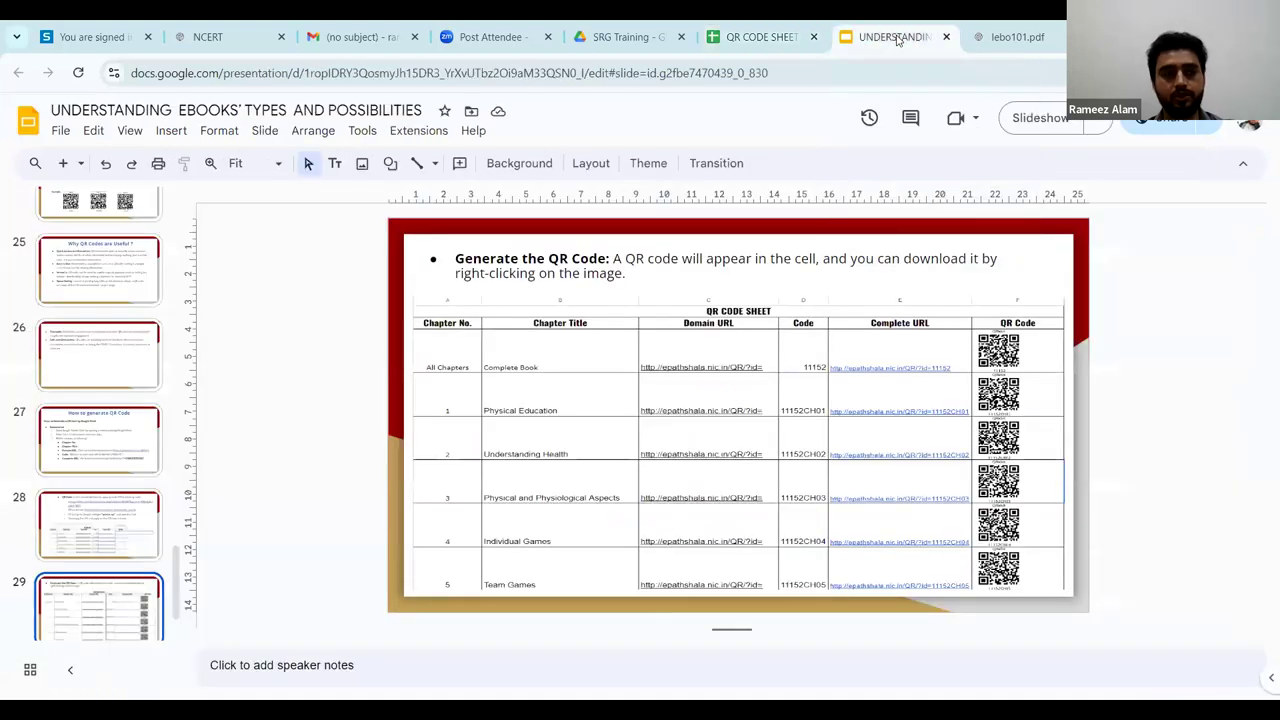
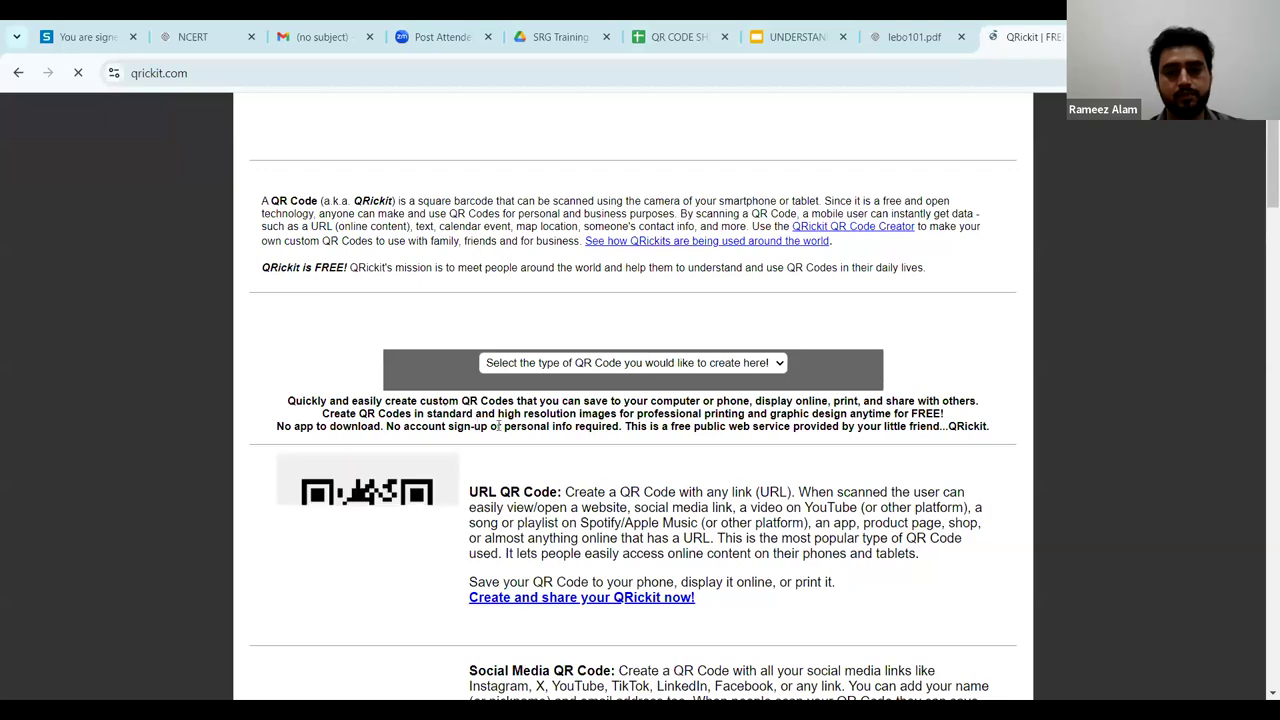
Look through the QR code types and creators offered on the QRickit homepage
{"action": "scroll", "coordinate": [651, 462], "scroll_direction": "down", "scroll_amount": 3}
{"action": "scroll", "coordinate": [651, 464], "scroll_direction": "down", "scroll_amount": 2}
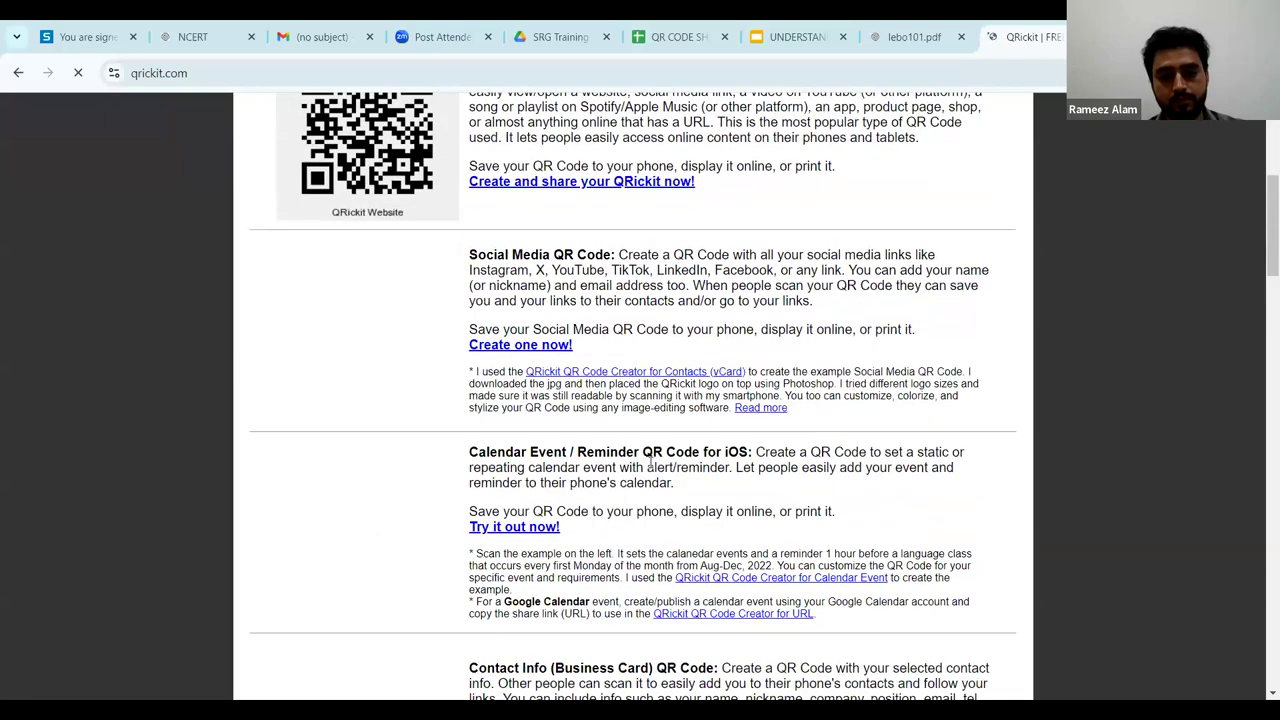
{"action": "scroll", "coordinate": [651, 462], "scroll_direction": "down", "scroll_amount": 4}
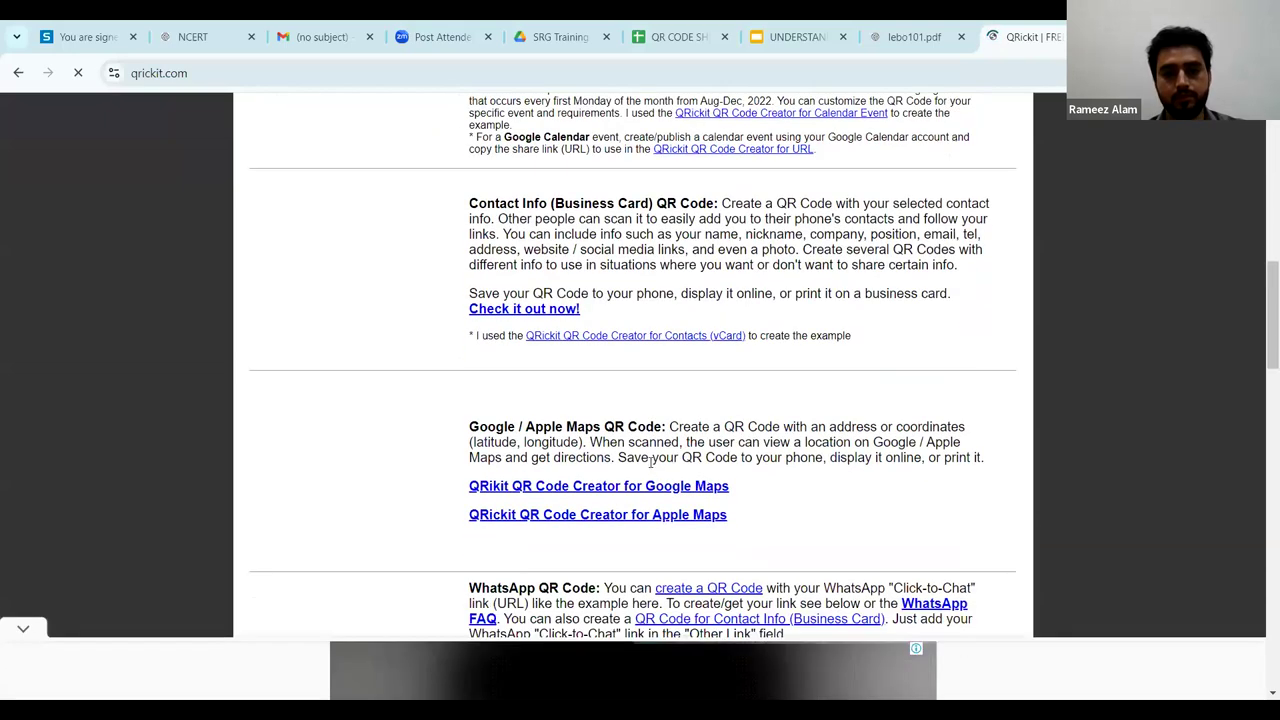
{"action": "scroll", "coordinate": [651, 465], "scroll_direction": "up", "scroll_amount": 6}
{"action": "scroll", "coordinate": [651, 467], "scroll_direction": "up", "scroll_amount": 3}
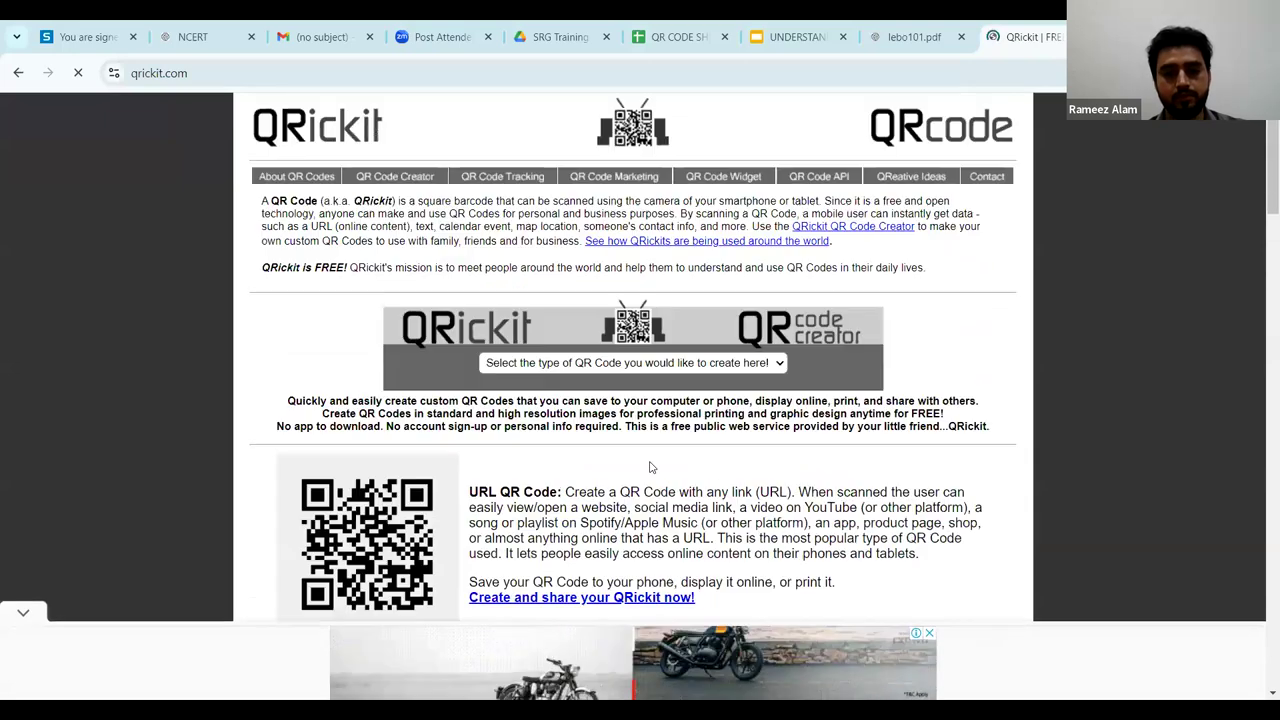
{"action": "scroll", "coordinate": [651, 467], "scroll_direction": "down", "scroll_amount": 2}
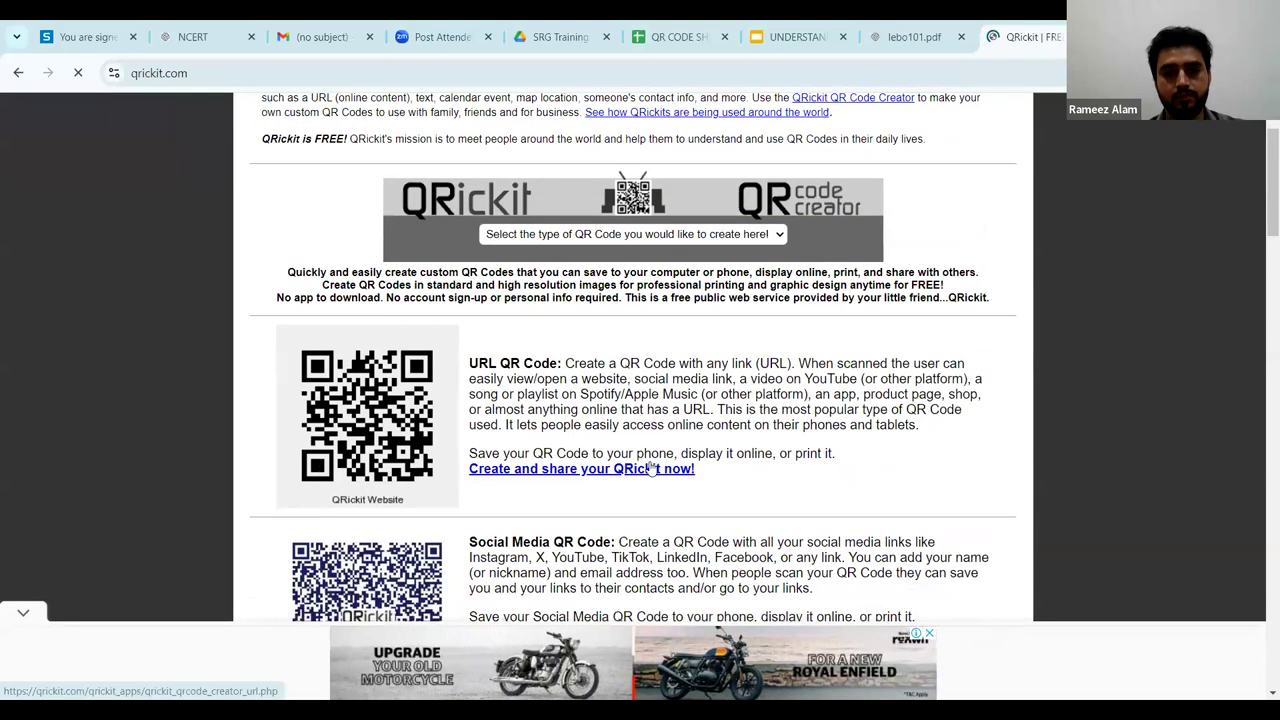
{"action": "scroll", "coordinate": [651, 467], "scroll_direction": "down", "scroll_amount": 3}
{"action": "scroll", "coordinate": [600, 366], "scroll_direction": "down", "scroll_amount": 4}
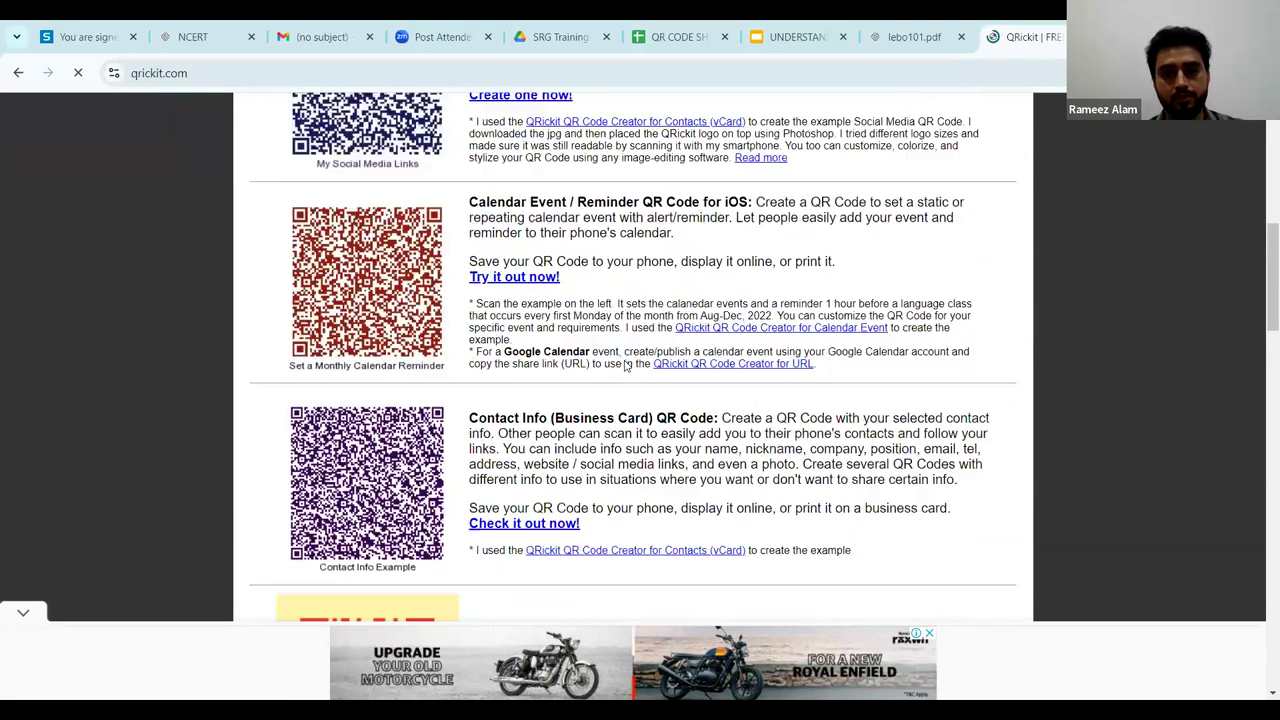
{"action": "scroll", "coordinate": [600, 366], "scroll_direction": "down", "scroll_amount": 3}
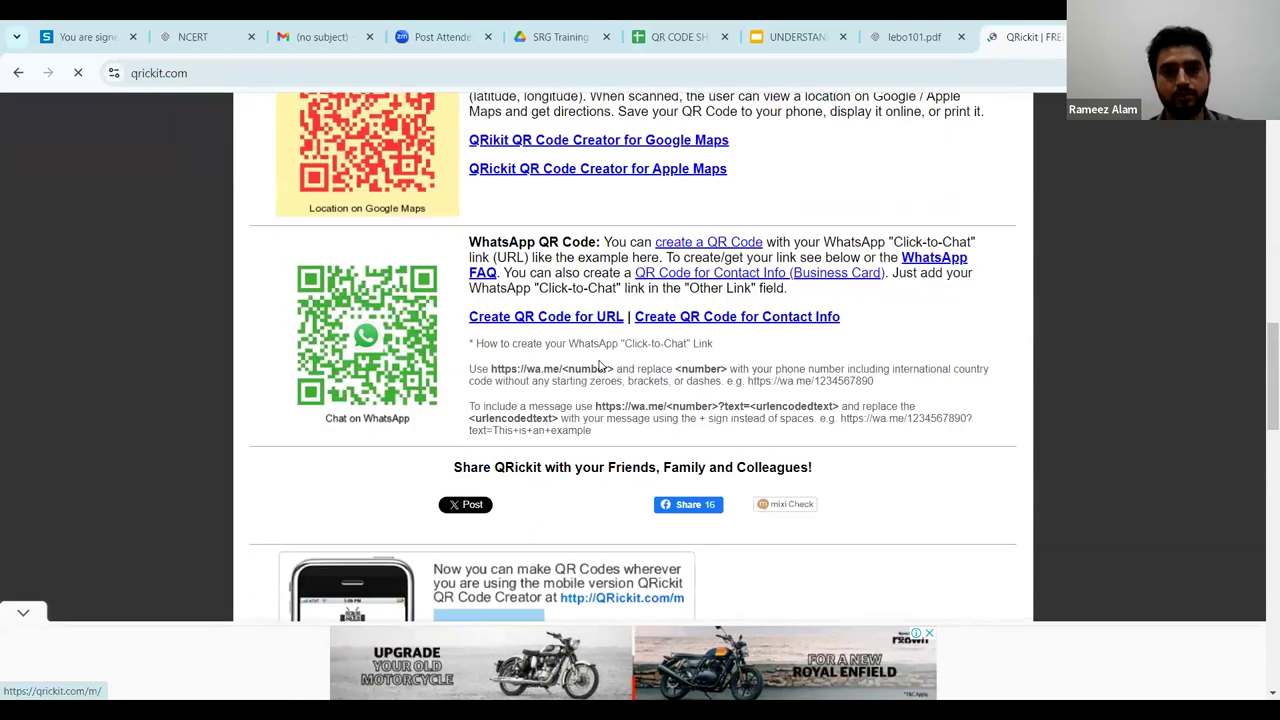
{"action": "scroll", "coordinate": [600, 366], "scroll_direction": "up", "scroll_amount": 4}
{"action": "scroll", "coordinate": [600, 366], "scroll_direction": "up", "scroll_amount": 4}
{"action": "scroll", "coordinate": [600, 366], "scroll_direction": "up", "scroll_amount": 5}
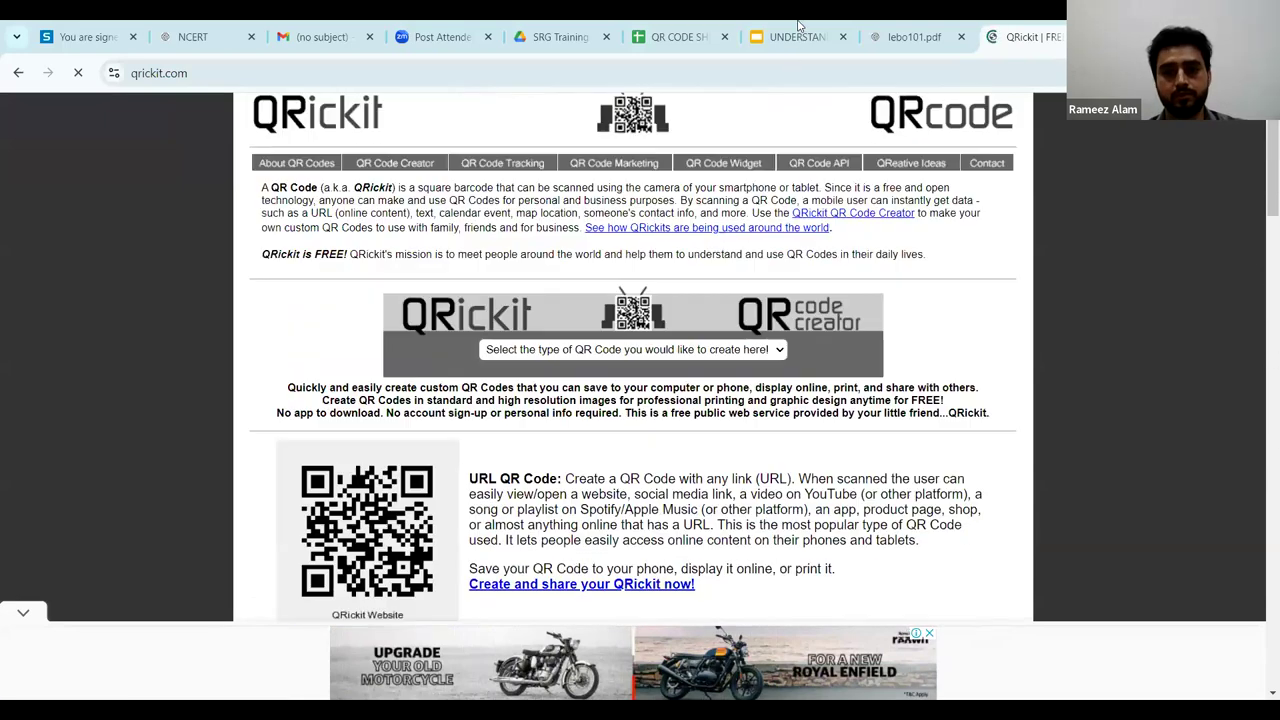
{"action": "left_click", "coordinate": [819, 353]}
{"action": "left_click", "coordinate": [819, 353]}
Copy the API source URL from slide 28 of the UNDERSTANDING EBOOKS' TYPES AND POSSIBILITIES presentation
{"action": "left_click", "coordinate": [800, 37]}
{"action": "key", "text": "Up"}
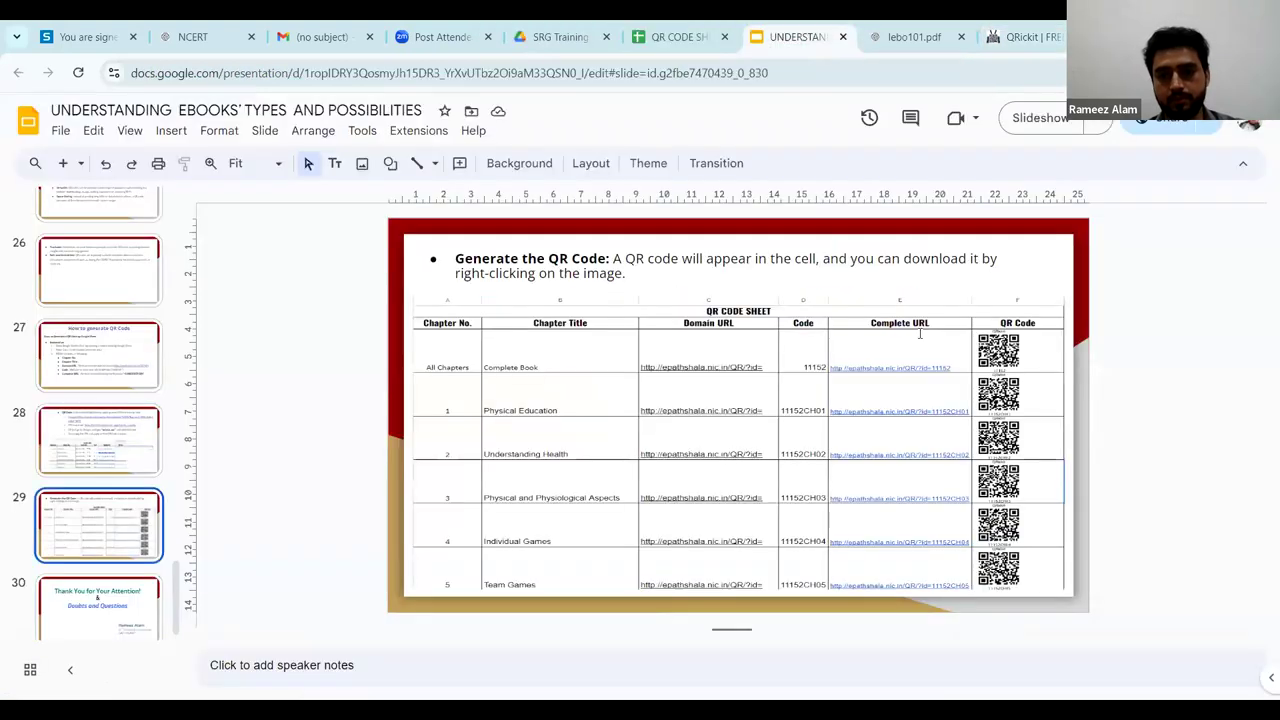
{"action": "key", "text": "Up"}
{"action": "left_click_drag", "start_coordinate": [950, 329], "coordinate": [654, 329]}
{"action": "key", "text": "ctrl+c"}
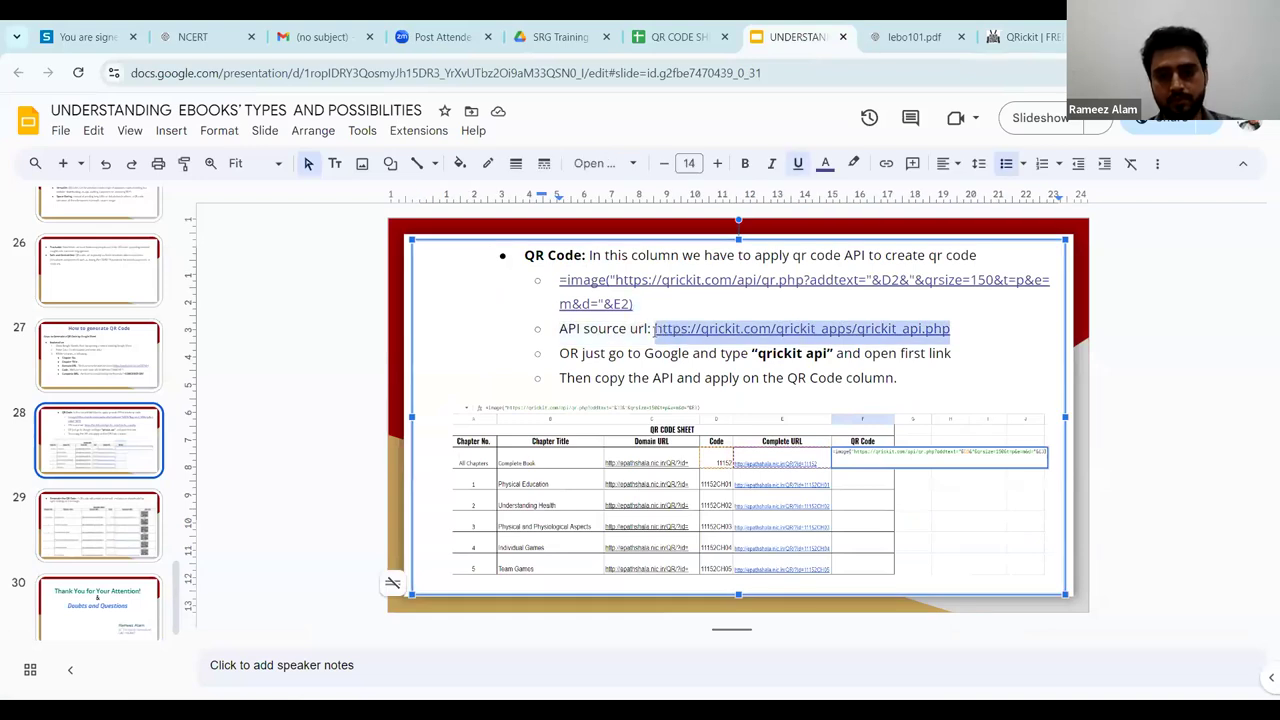
{"action": "left_click", "coordinate": [1015, 37]}
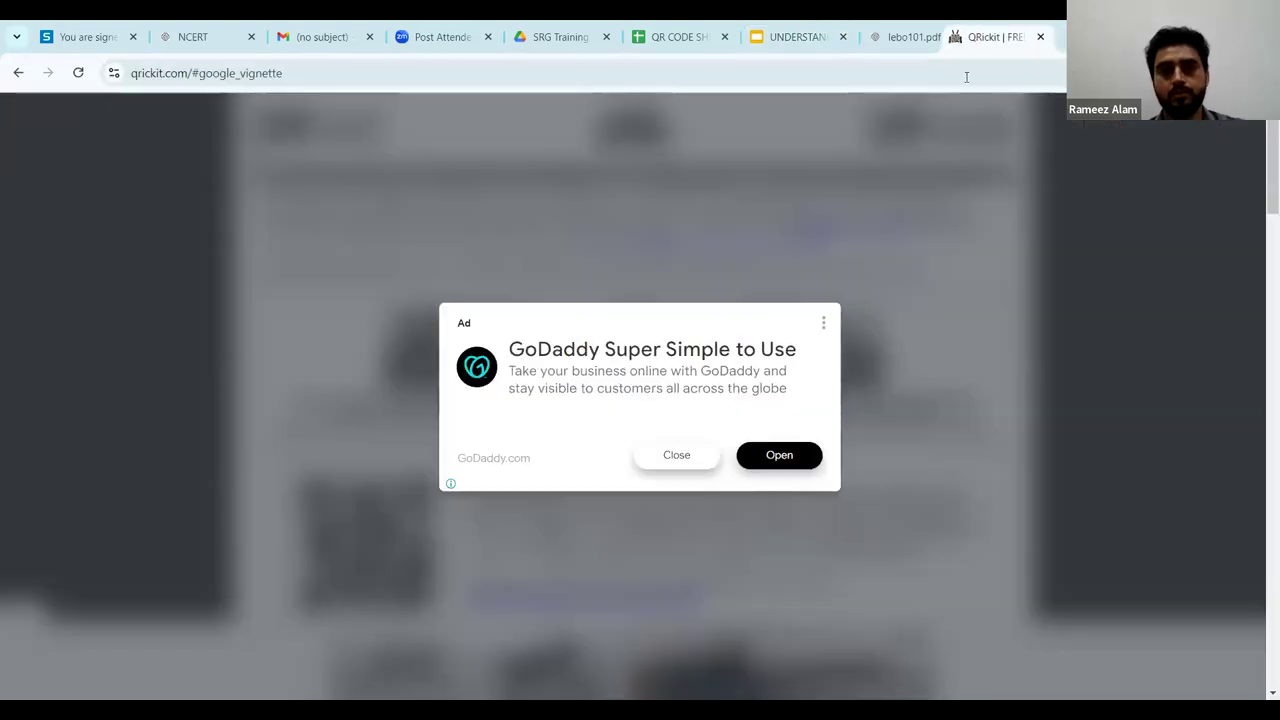
{"action": "key", "text": "ctrl+w"}
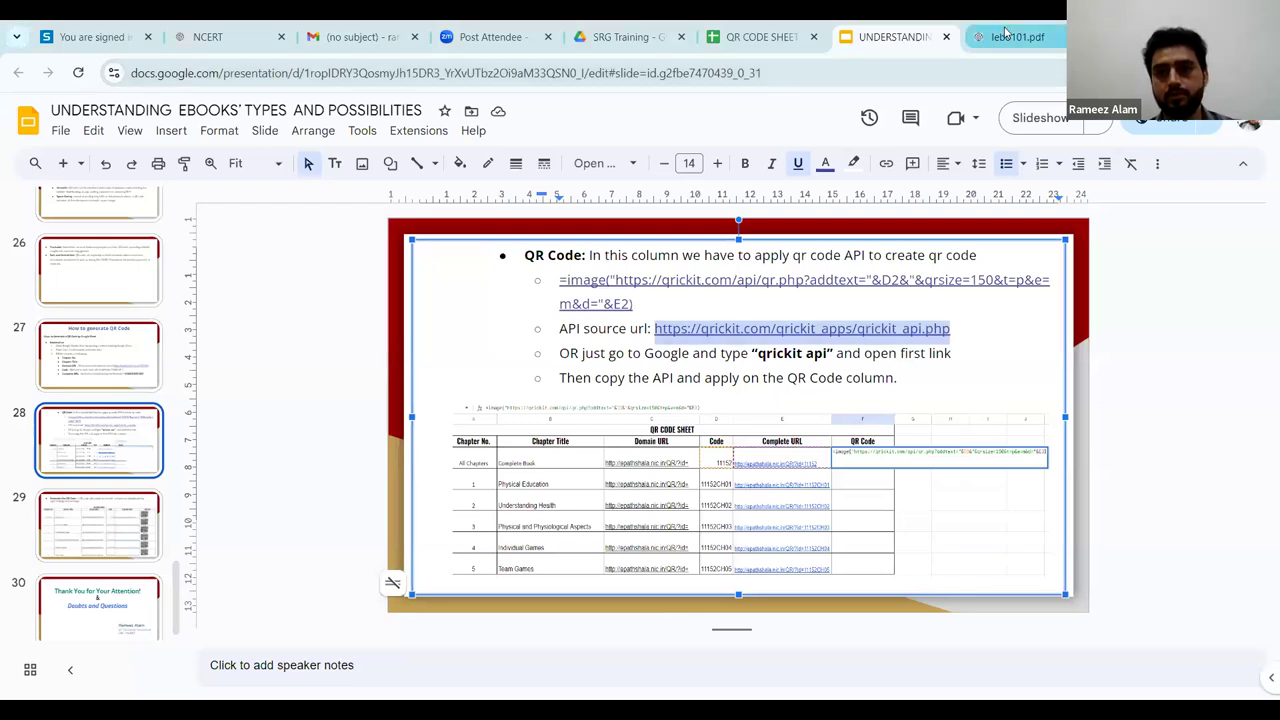
{"action": "left_click", "coordinate": [1010, 37]}
{"action": "key", "text": "ctrl+t"}
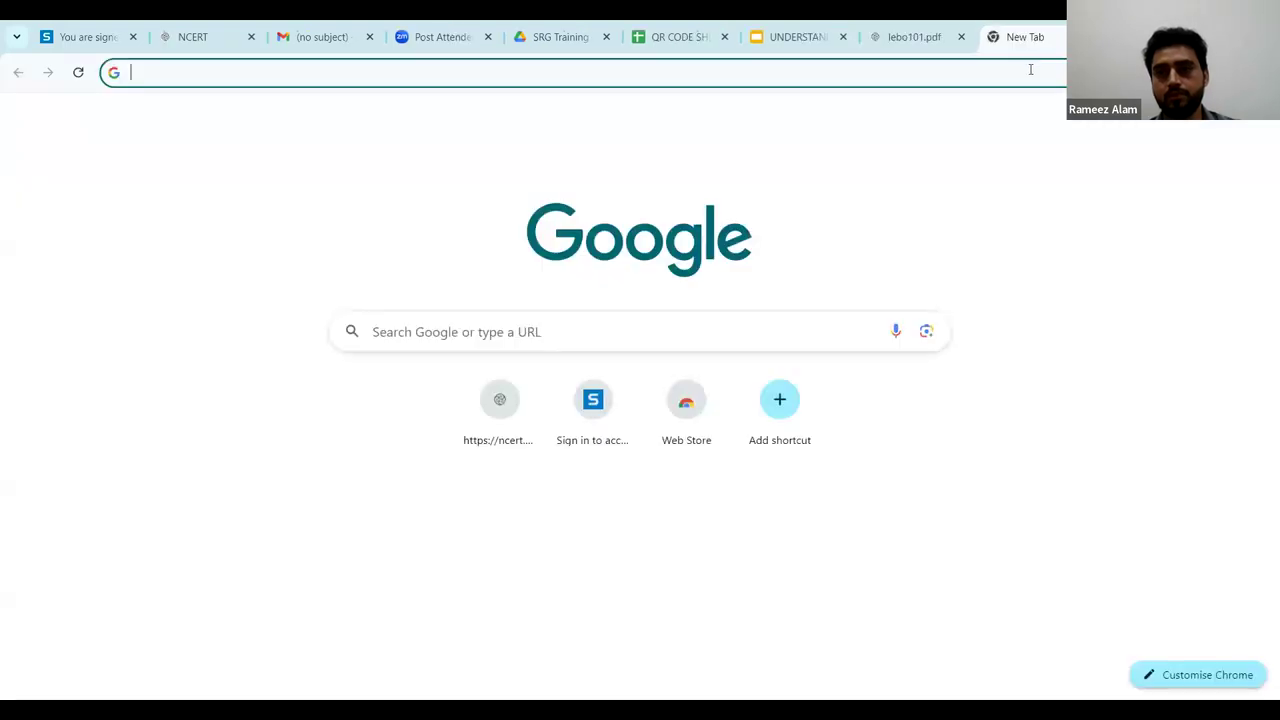
{"action": "key", "text": "ctrl+v"}
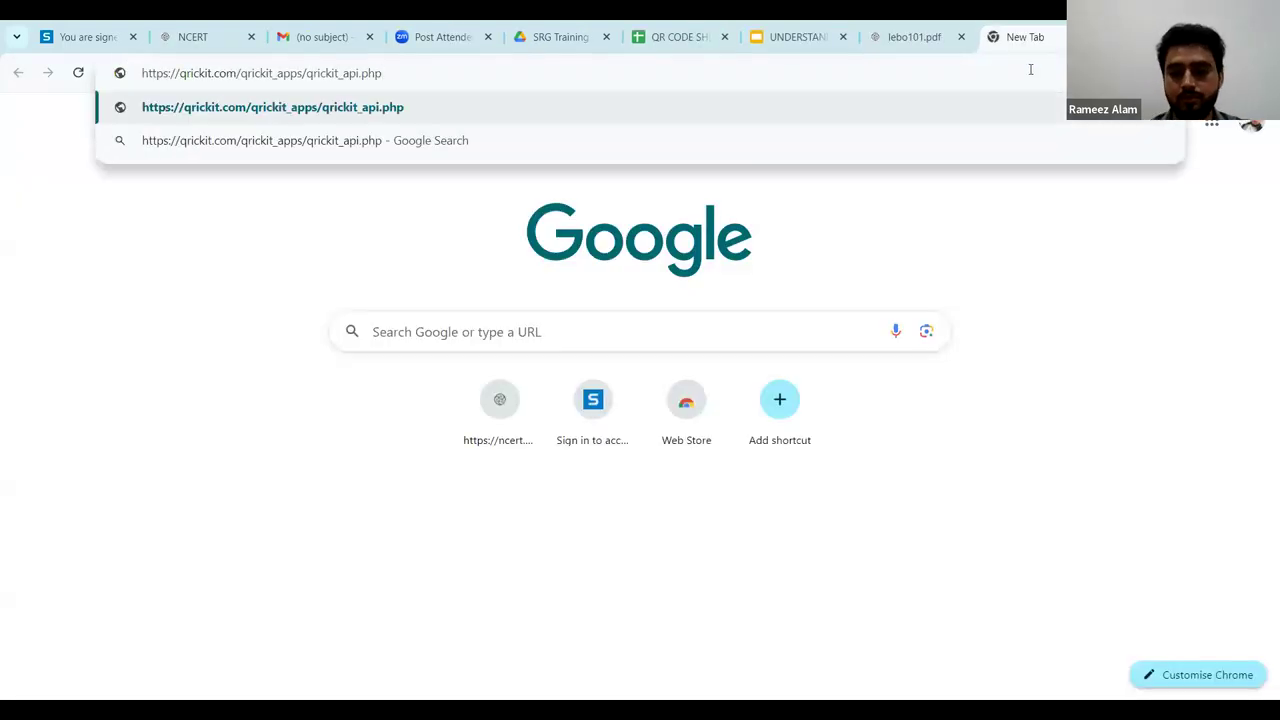
{"action": "key", "text": "Return"}
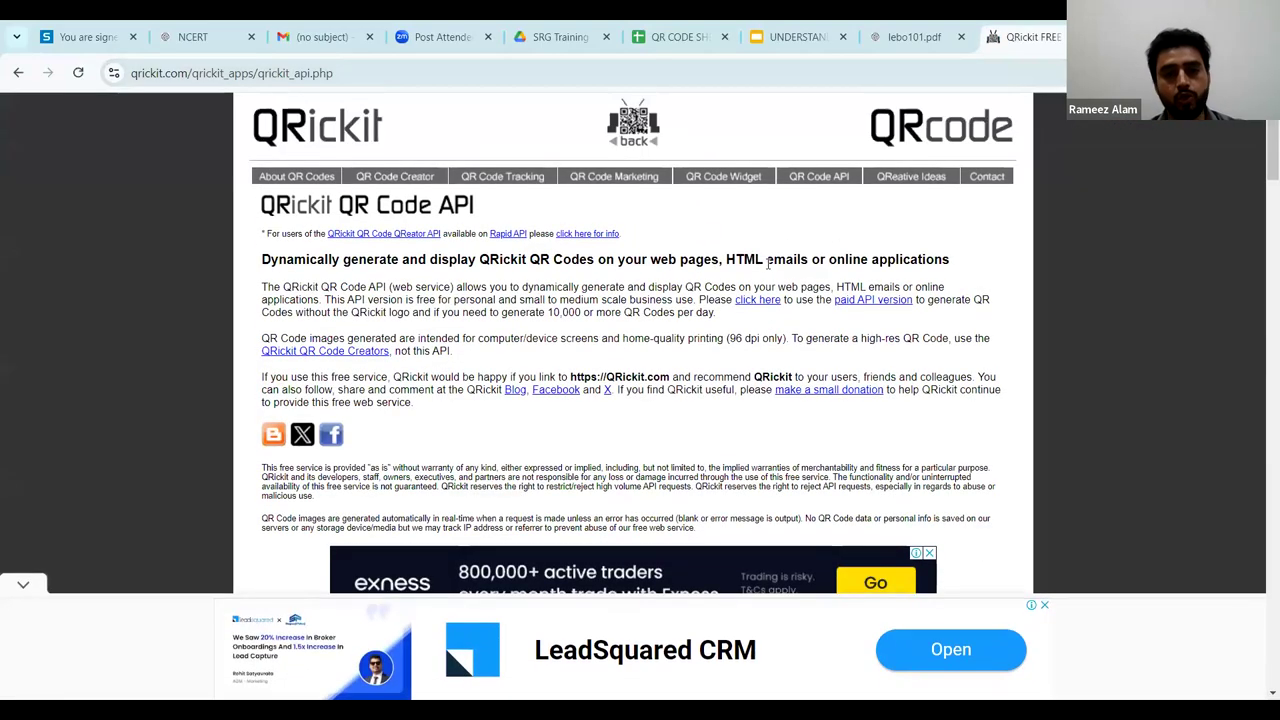
Examine the "How to Use the QRickit API" section and highlight its <img src> example code
{"action": "scroll", "coordinate": [768, 262], "scroll_direction": "down", "scroll_amount": 2}
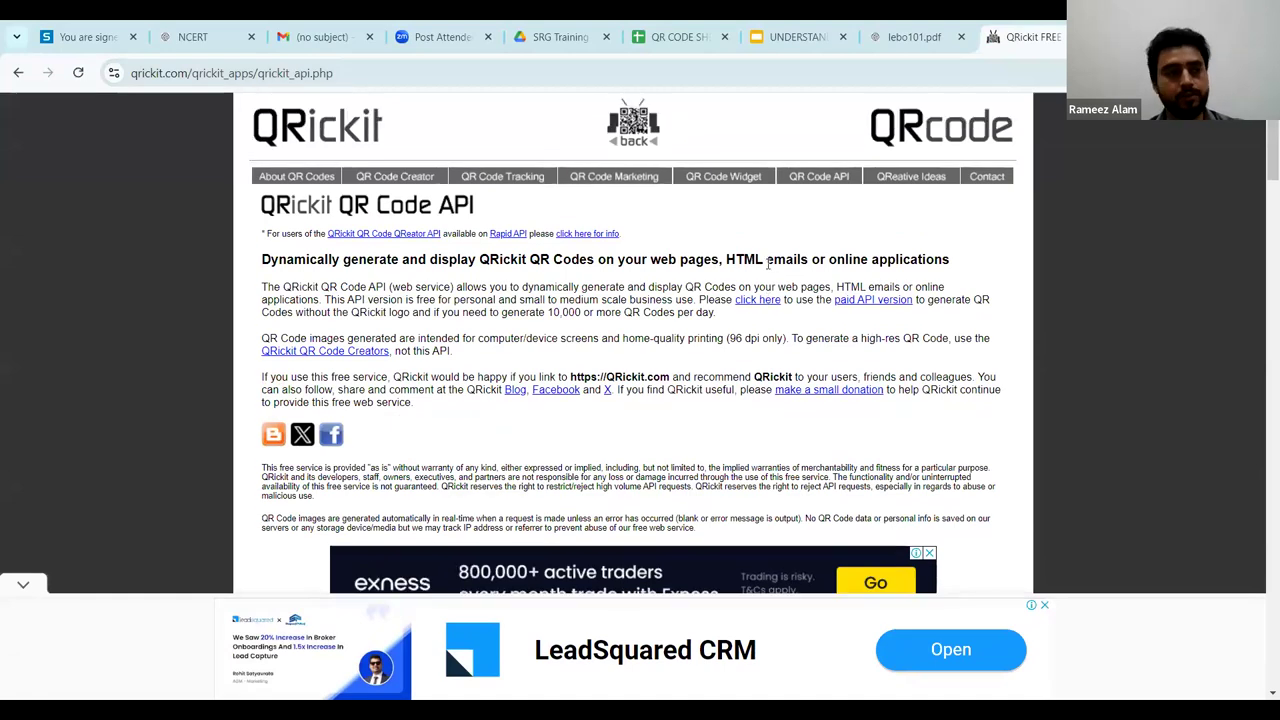
{"action": "scroll", "coordinate": [768, 262], "scroll_direction": "down", "scroll_amount": 2}
{"action": "scroll", "coordinate": [768, 262], "scroll_direction": "up", "scroll_amount": 3}
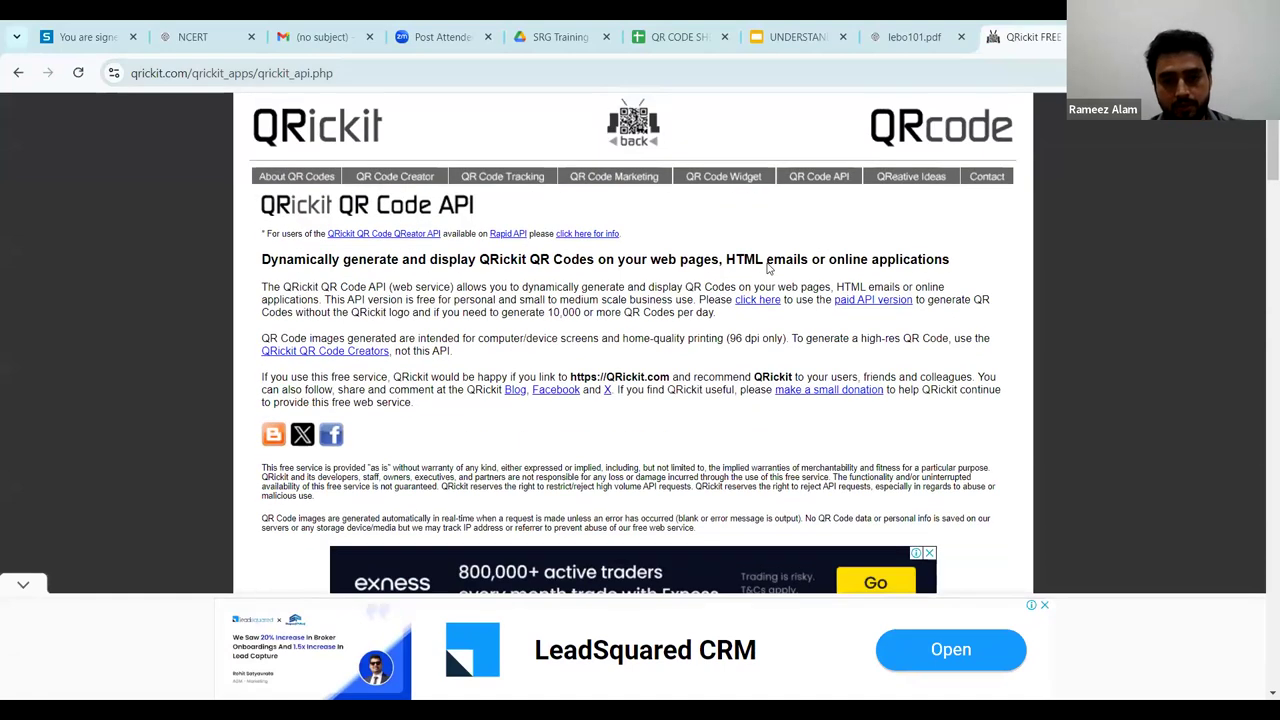
{"action": "scroll", "coordinate": [768, 262], "scroll_direction": "down", "scroll_amount": 3}
{"action": "scroll", "coordinate": [768, 268], "scroll_direction": "down", "scroll_amount": 3}
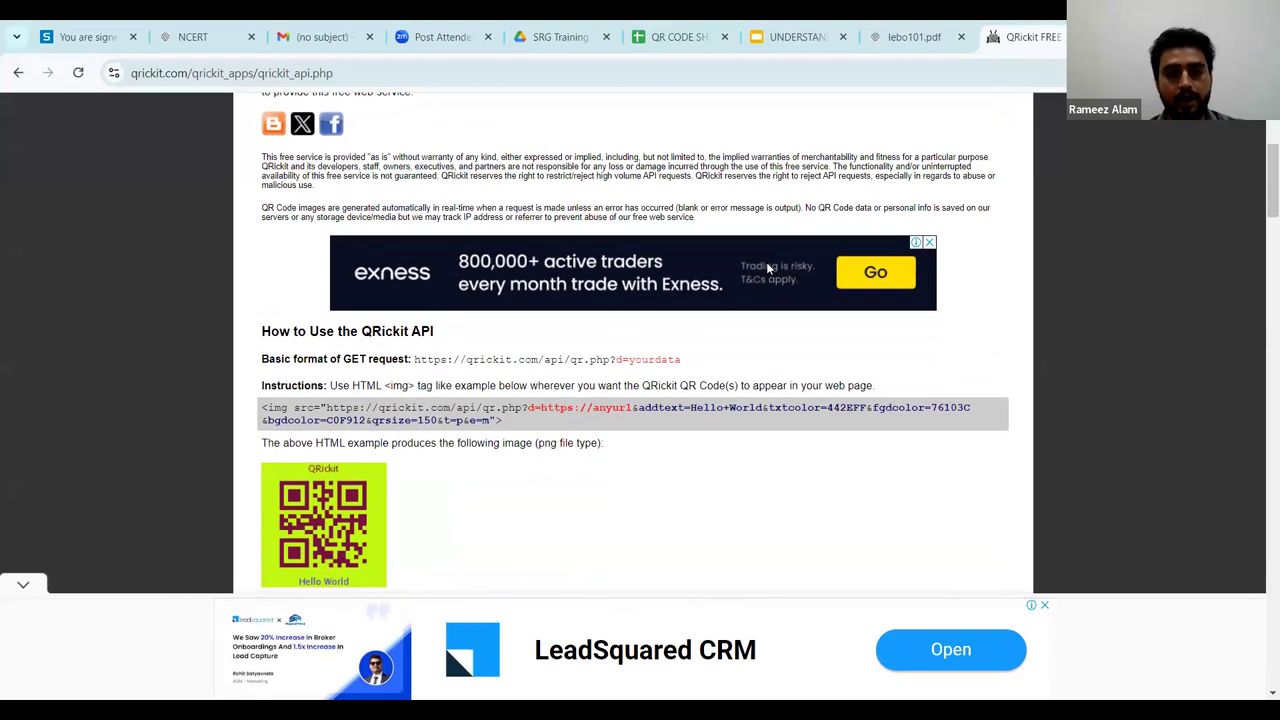
{"action": "scroll", "coordinate": [768, 268], "scroll_direction": "down", "scroll_amount": 1}
{"action": "left_click_drag", "start_coordinate": [516, 391], "coordinate": [262, 382]}
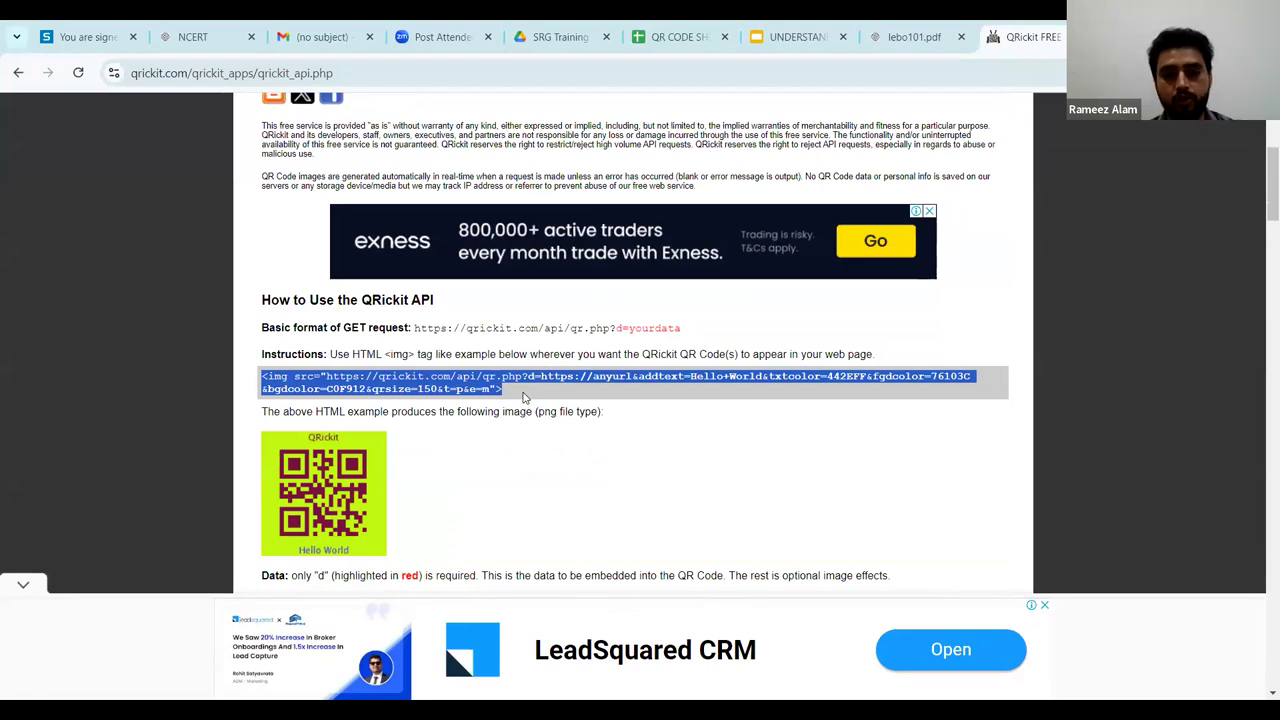
{"action": "scroll", "coordinate": [611, 423], "scroll_direction": "down", "scroll_amount": 1}
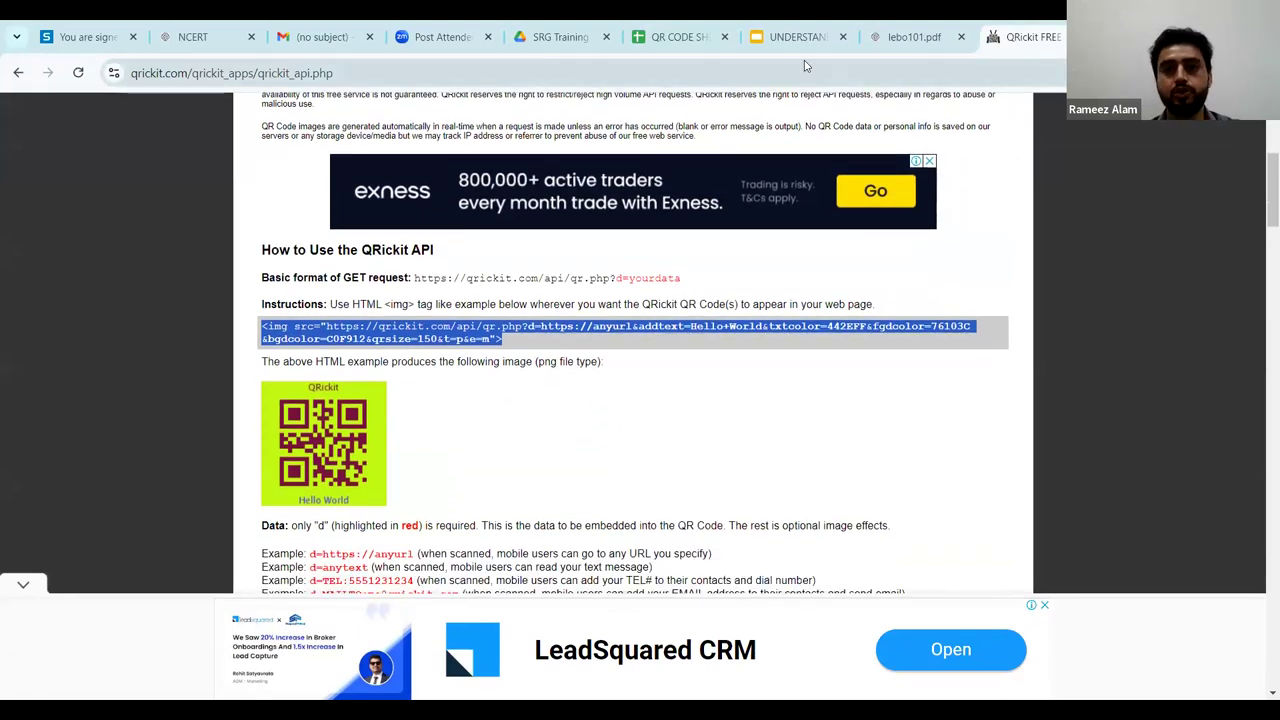
Return to the QR code sheet and review the image formula in the complete book's QR Code cell, F3, without changing it
{"action": "left_click", "coordinate": [668, 37]}
{"action": "left_click", "coordinate": [978, 359]}
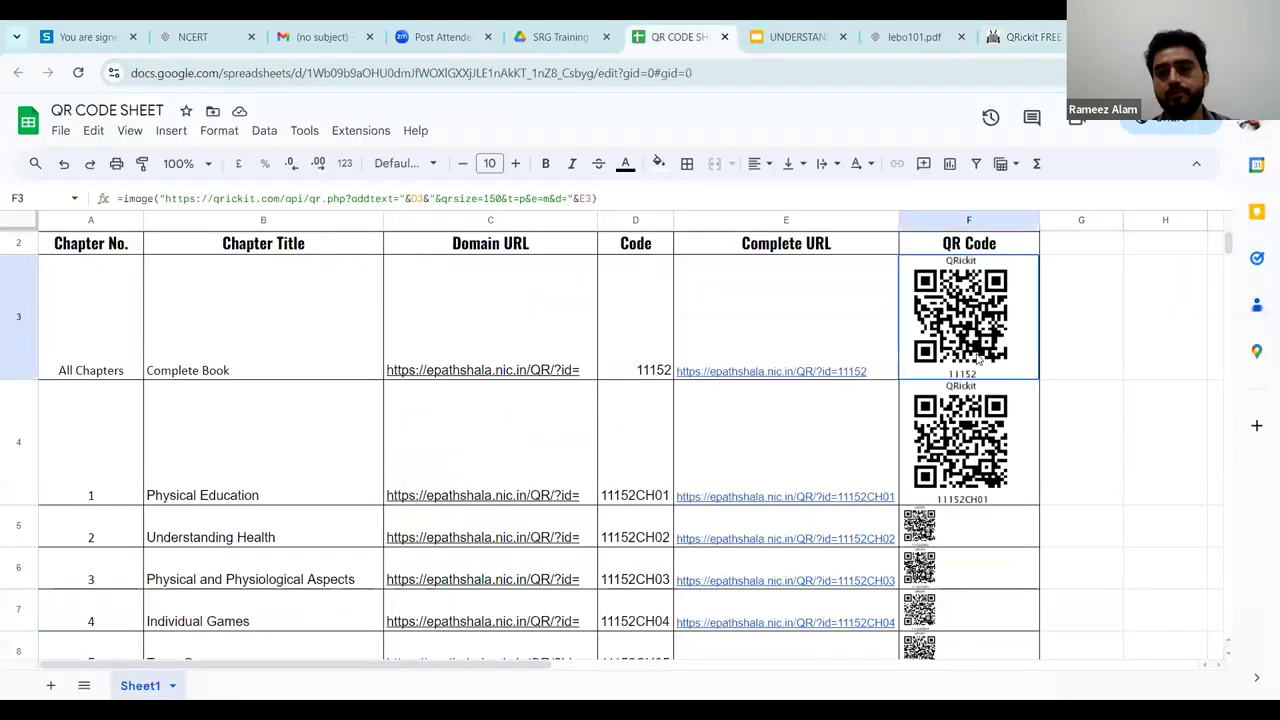
{"action": "double_click", "coordinate": [978, 359]}
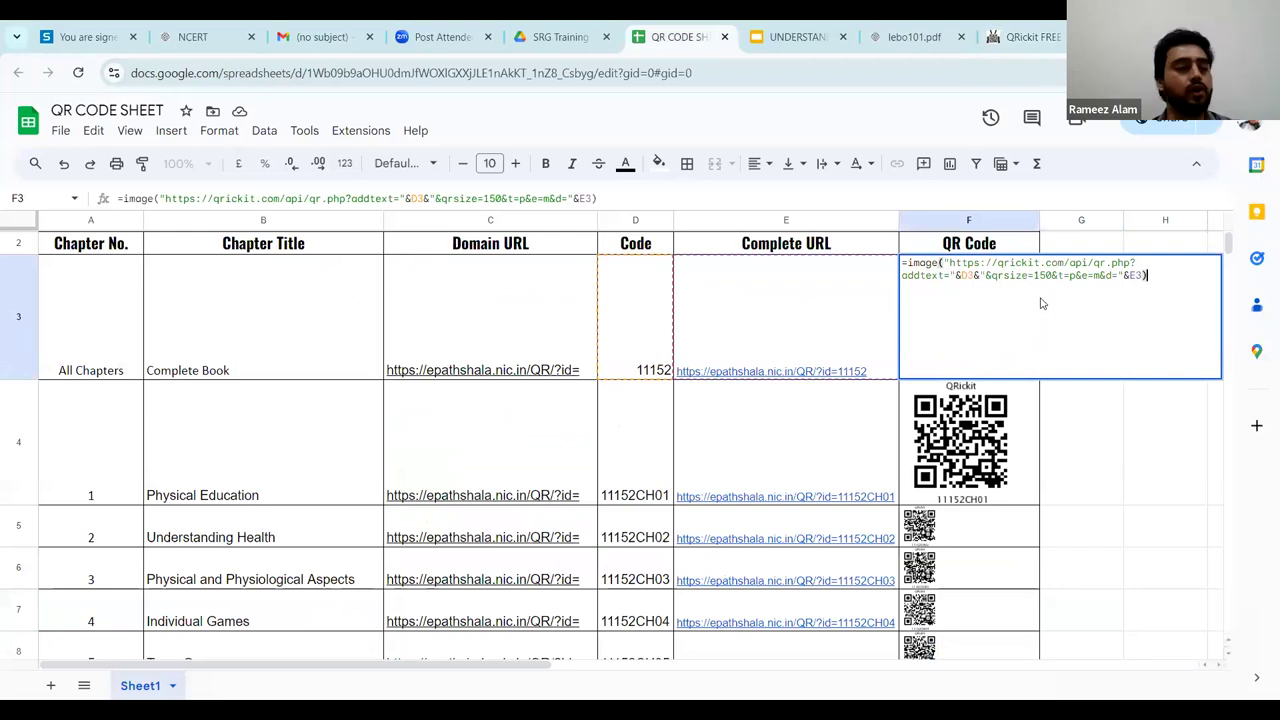
{"action": "left_click", "coordinate": [1094, 450]}
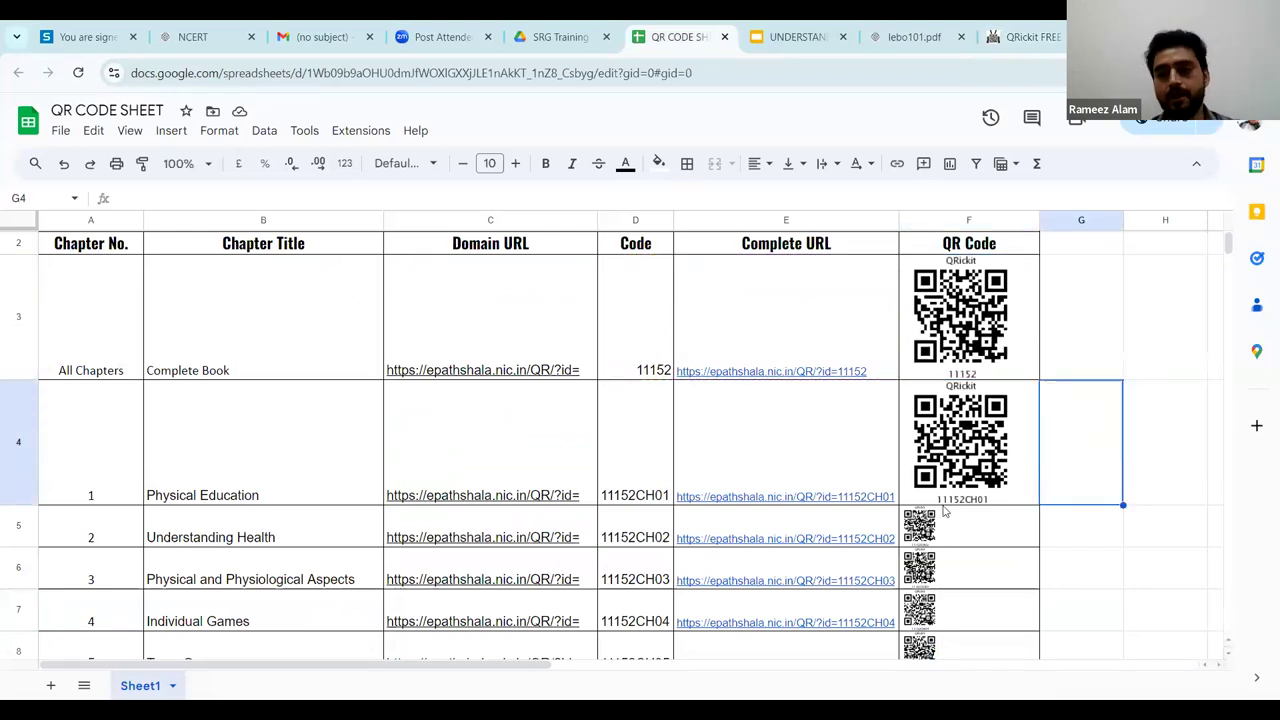
Revisit the QRickit API page, highlight its <img src> example code again, and return to the QR code sheet
{"action": "scroll", "coordinate": [937, 530], "scroll_direction": "down", "scroll_amount": 2}
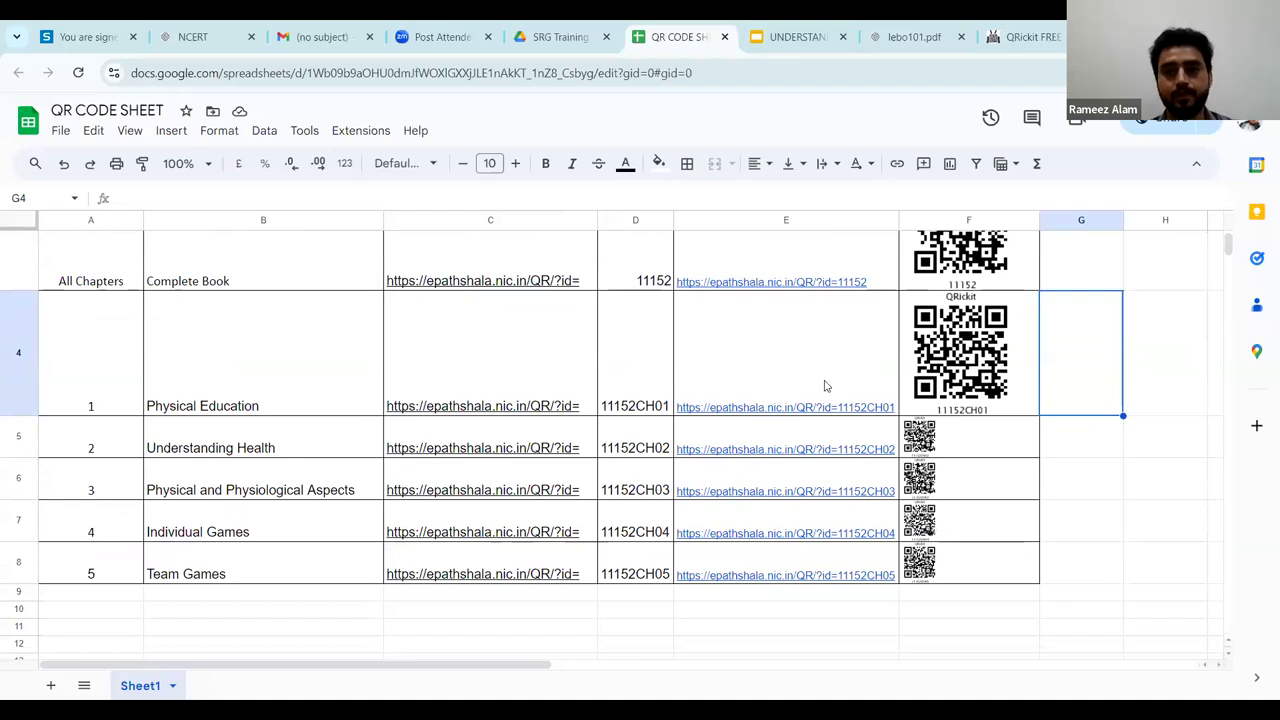
{"action": "mouse_move", "coordinate": [698, 380]}
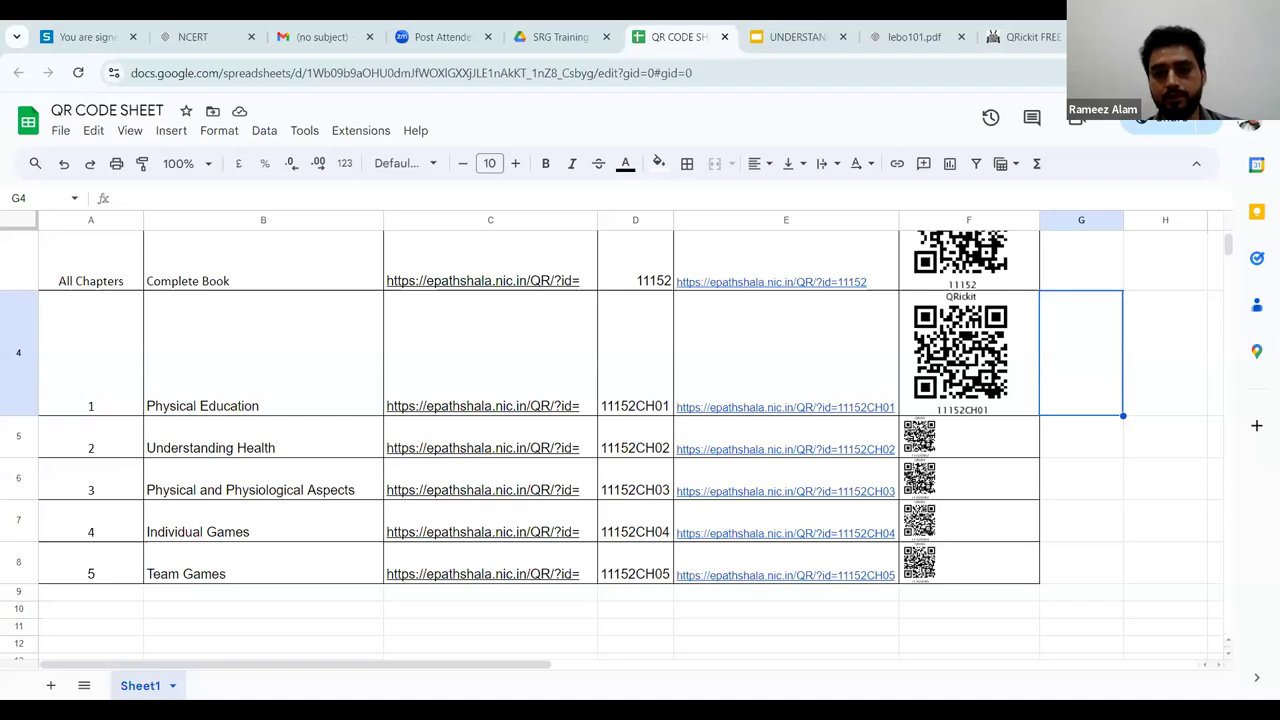
{"action": "left_click", "coordinate": [1018, 37]}
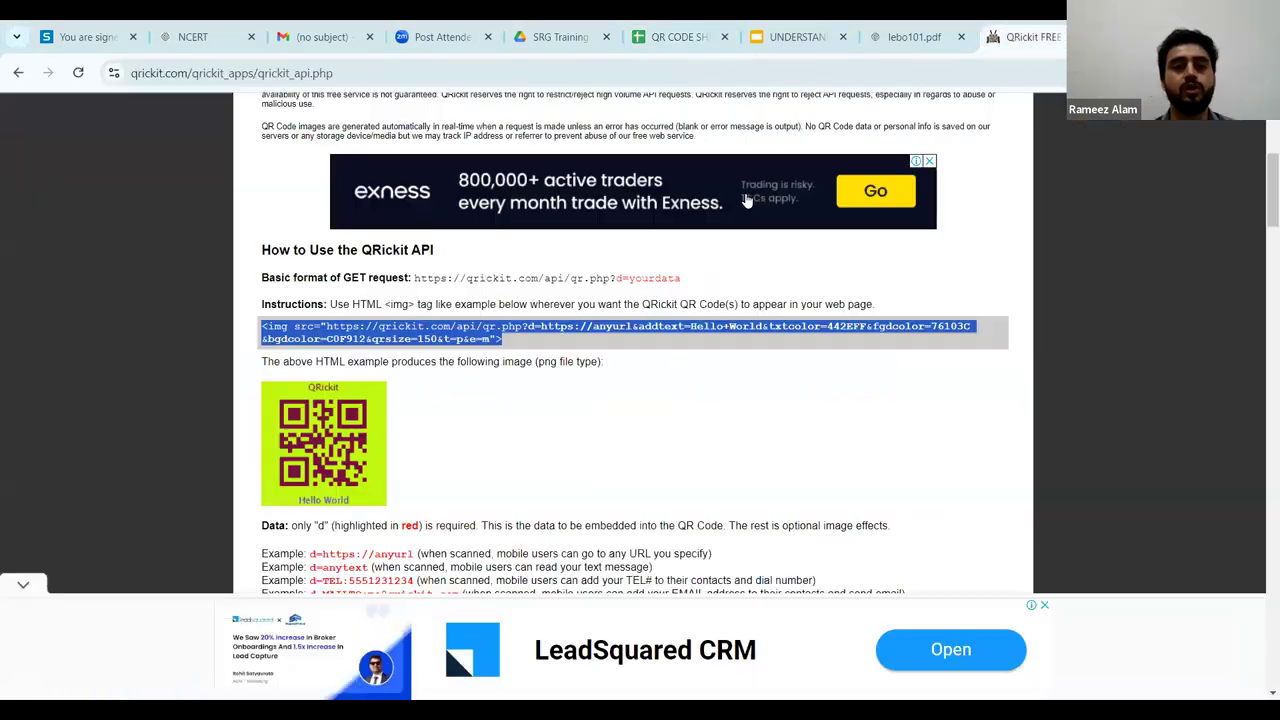
{"action": "left_click", "coordinate": [506, 340]}
{"action": "triple_click", "coordinate": [262, 326]}
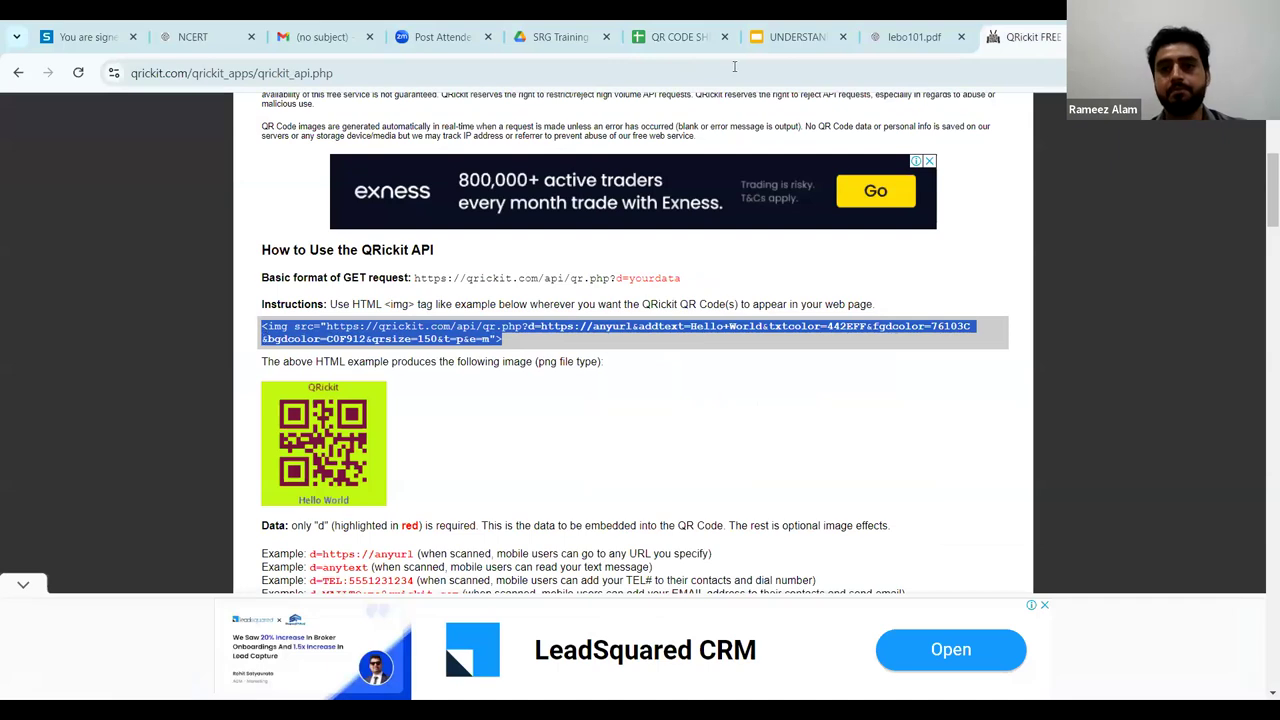
{"action": "left_click", "coordinate": [675, 37]}
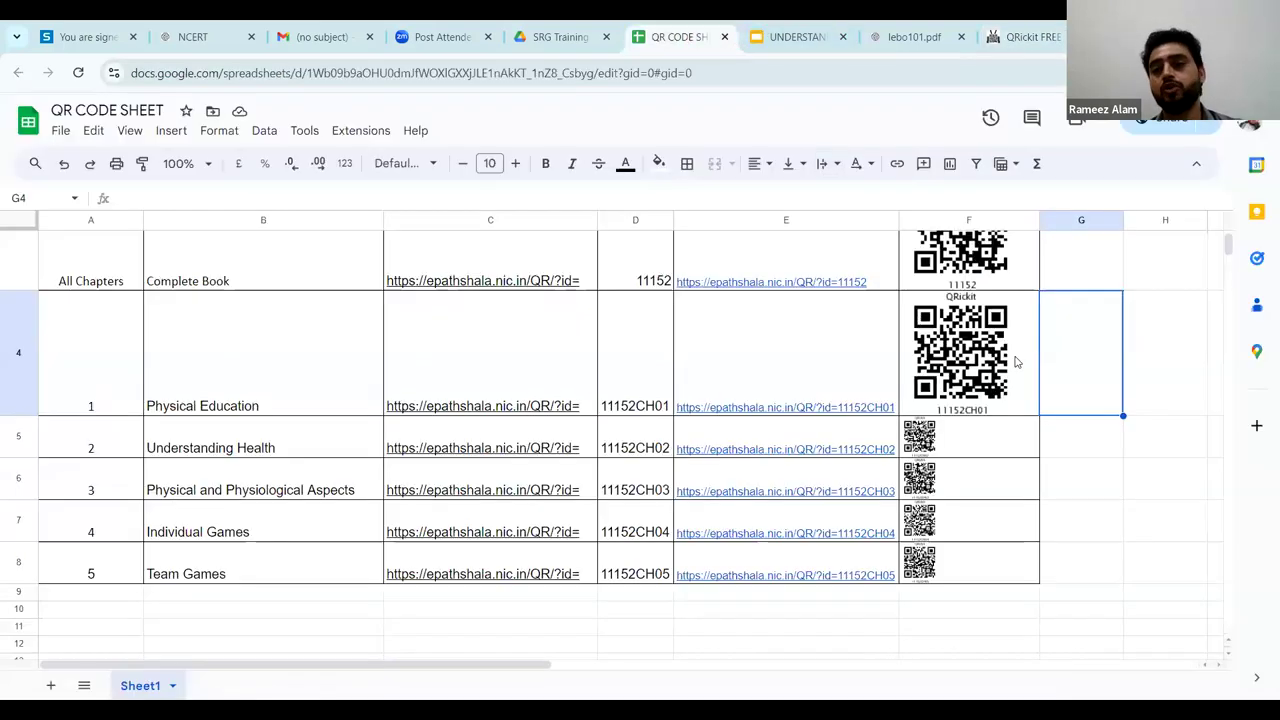
{"action": "scroll", "coordinate": [1018, 360], "scroll_direction": "up", "scroll_amount": 2}
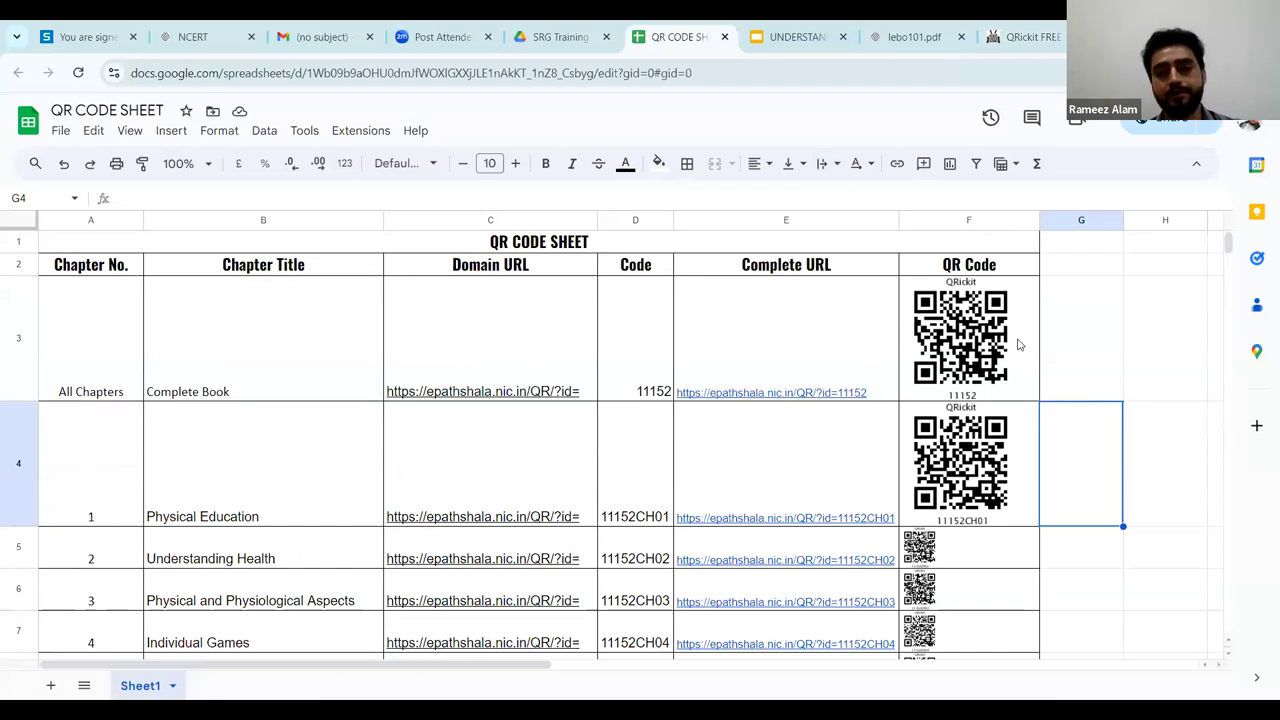
{"action": "scroll", "coordinate": [997, 439], "scroll_direction": "down", "scroll_amount": 3}
{"action": "scroll", "coordinate": [997, 439], "scroll_direction": "up", "scroll_amount": 2}
{"action": "scroll", "coordinate": [997, 439], "scroll_direction": "up", "scroll_amount": 1}
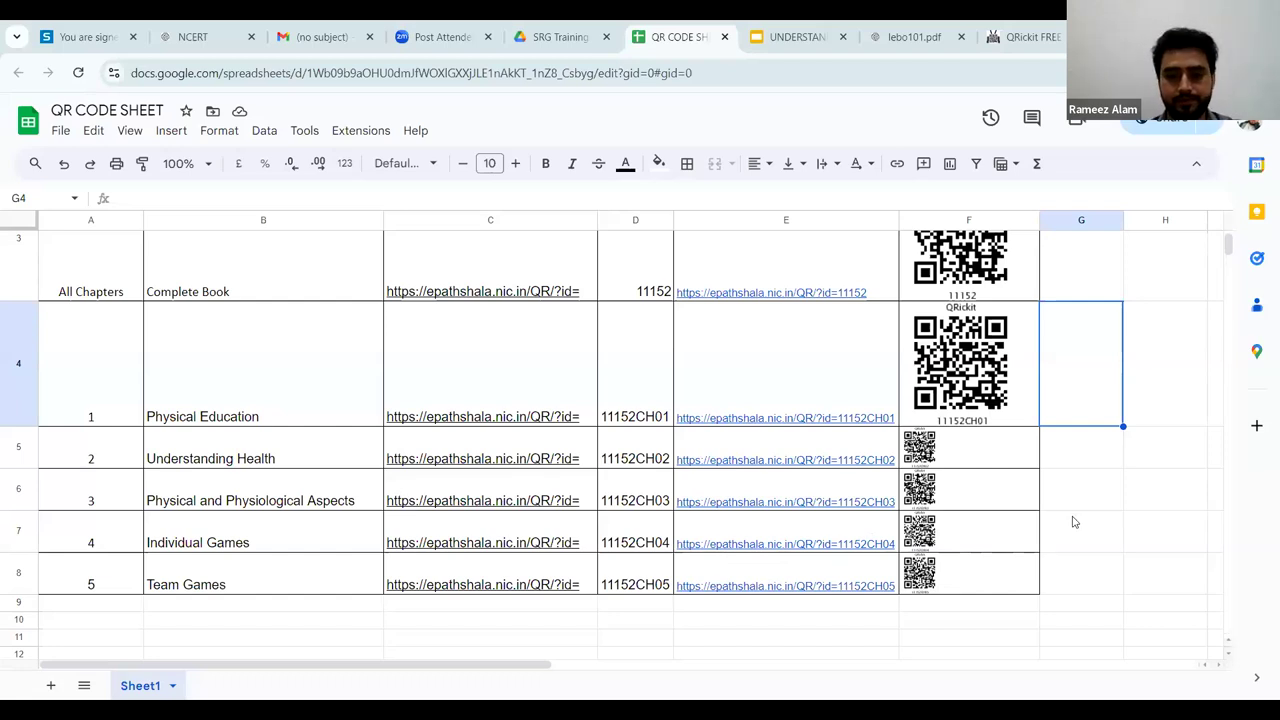
{"action": "scroll", "coordinate": [1074, 521], "scroll_direction": "down", "scroll_amount": 2}
{"action": "scroll", "coordinate": [1074, 521], "scroll_direction": "up", "scroll_amount": 4}
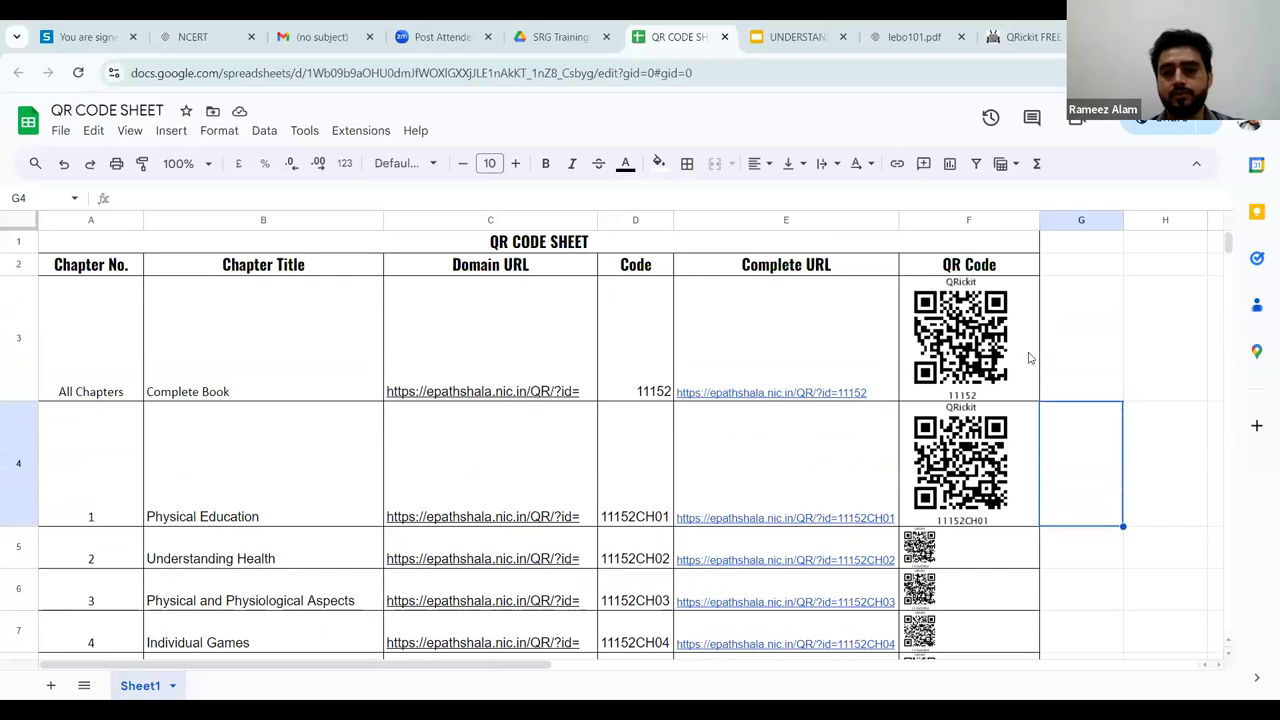
{"action": "scroll", "coordinate": [1051, 343], "scroll_direction": "down", "scroll_amount": 1}
{"action": "scroll", "coordinate": [1051, 343], "scroll_direction": "up", "scroll_amount": 1}
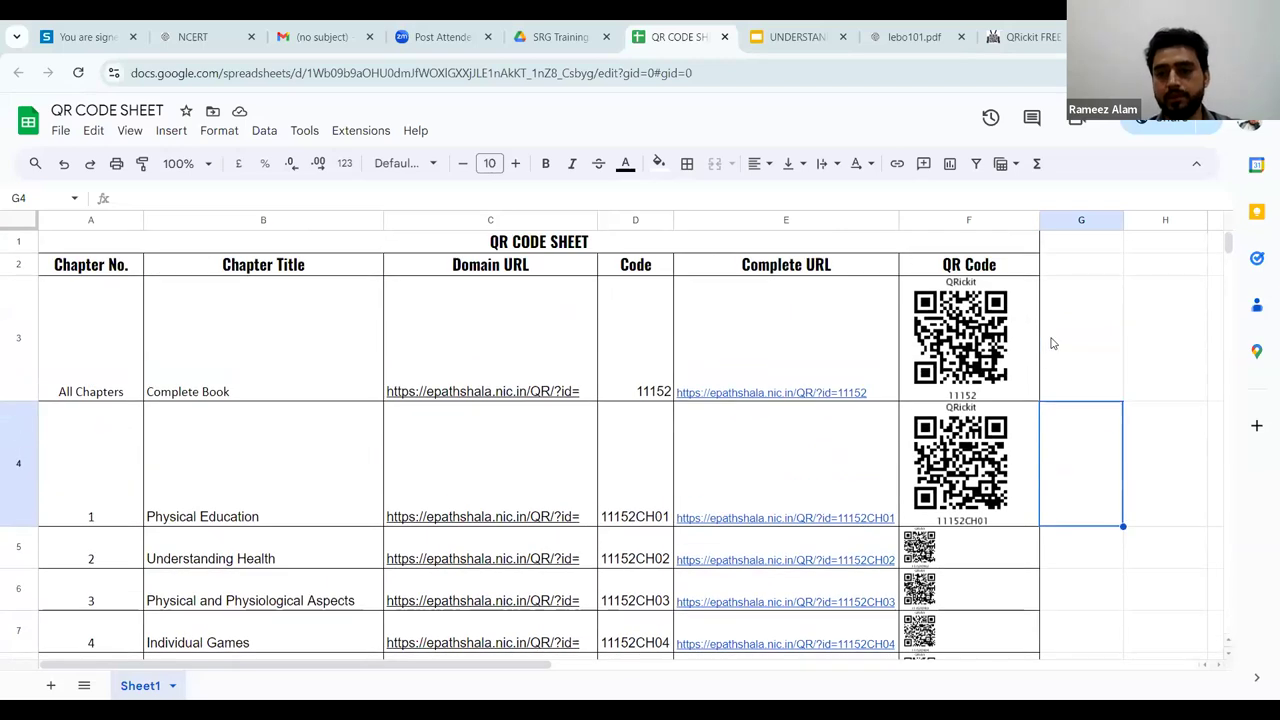
{"action": "scroll", "coordinate": [1051, 343], "scroll_direction": "down", "scroll_amount": 1}
Compare the image formulas in the QR Code cells for the complete book, F3, and Team Games, F8
{"action": "left_click", "coordinate": [1022, 343]}
{"action": "scroll", "coordinate": [1050, 444], "scroll_direction": "down", "scroll_amount": 3}
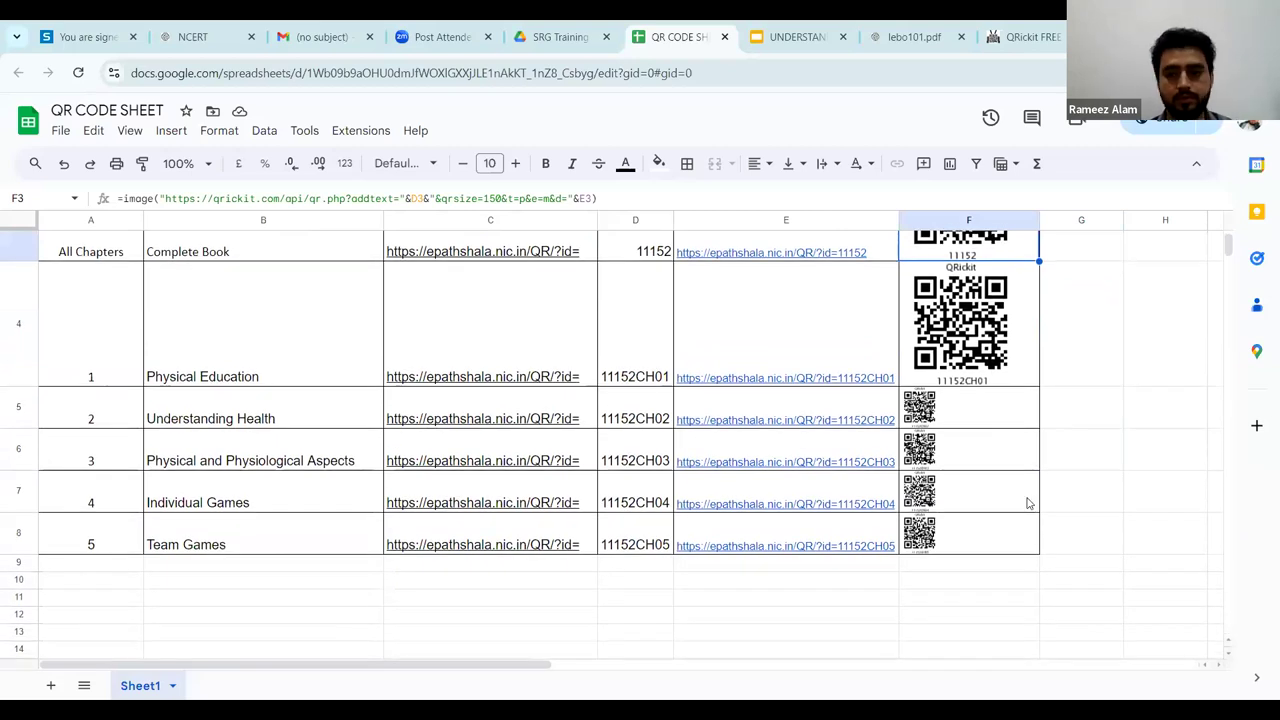
{"action": "left_click", "coordinate": [997, 540]}
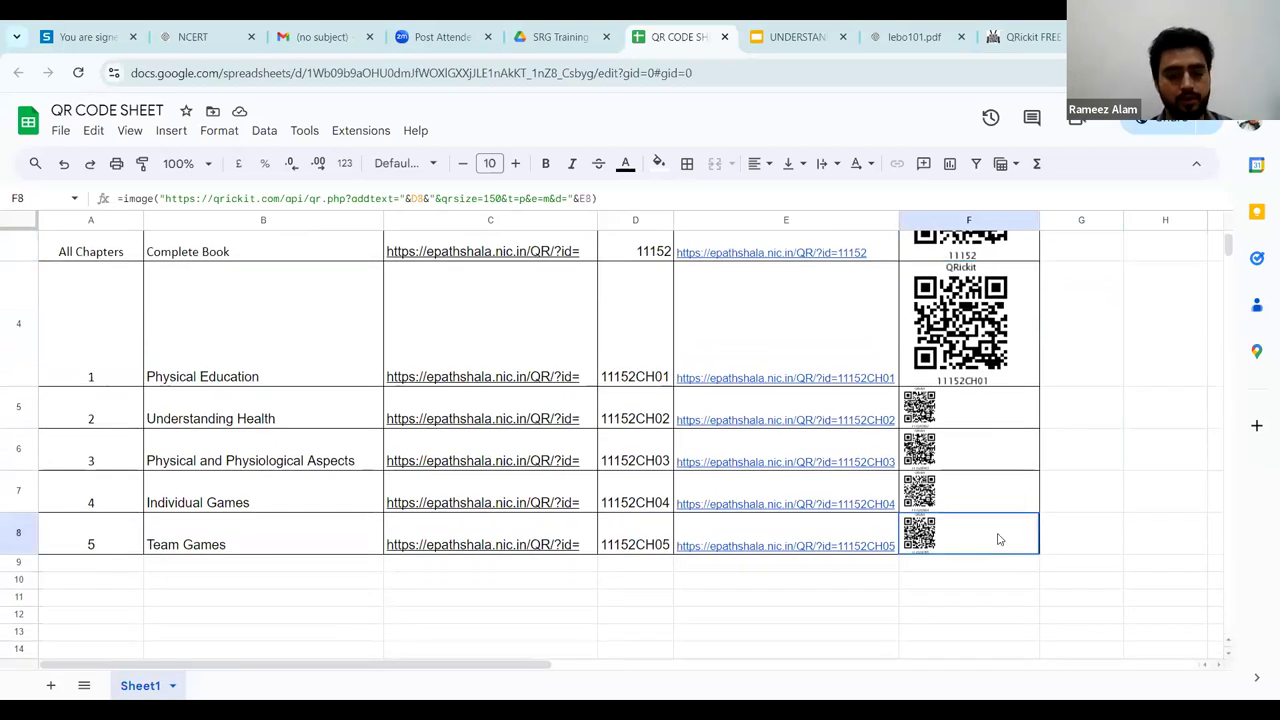
{"action": "left_click", "coordinate": [1099, 442]}
{"action": "scroll", "coordinate": [1099, 442], "scroll_direction": "down", "scroll_amount": 2}
{"action": "scroll", "coordinate": [1099, 442], "scroll_direction": "up", "scroll_amount": 5}
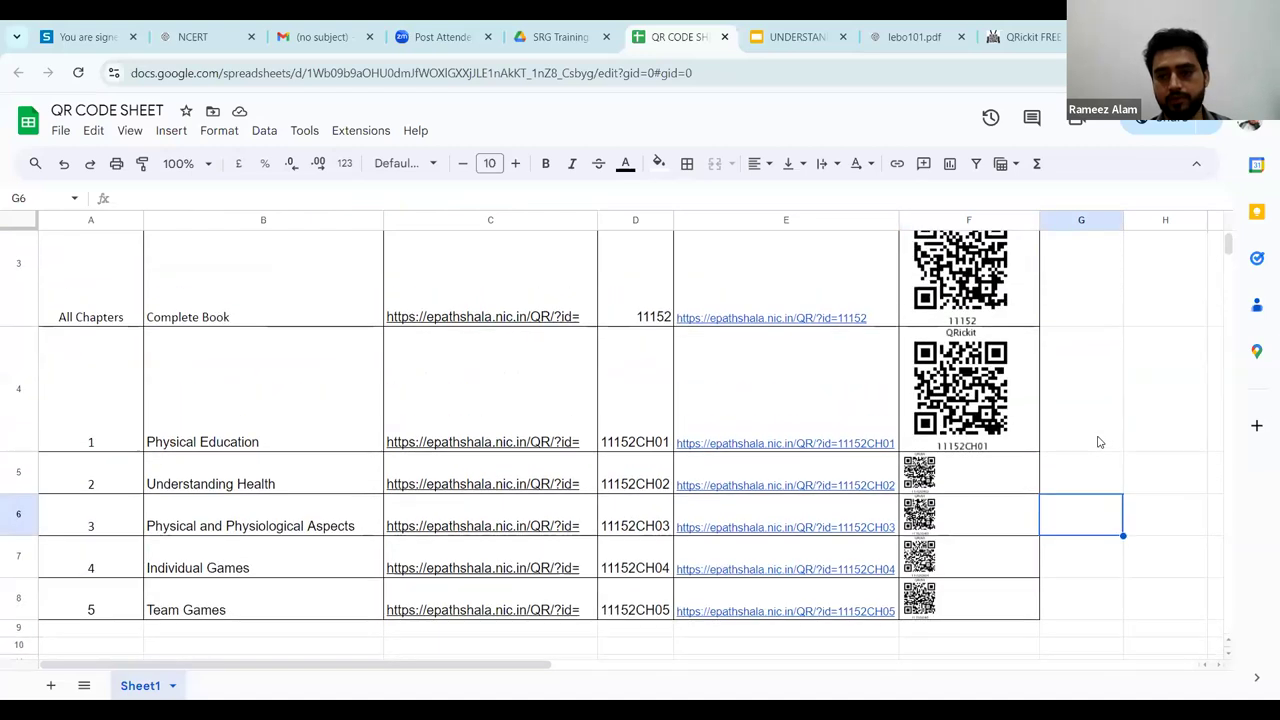
Clear all the QR codes in the QR Code column, cells F3 through F8
{"action": "left_click", "coordinate": [1007, 378]}
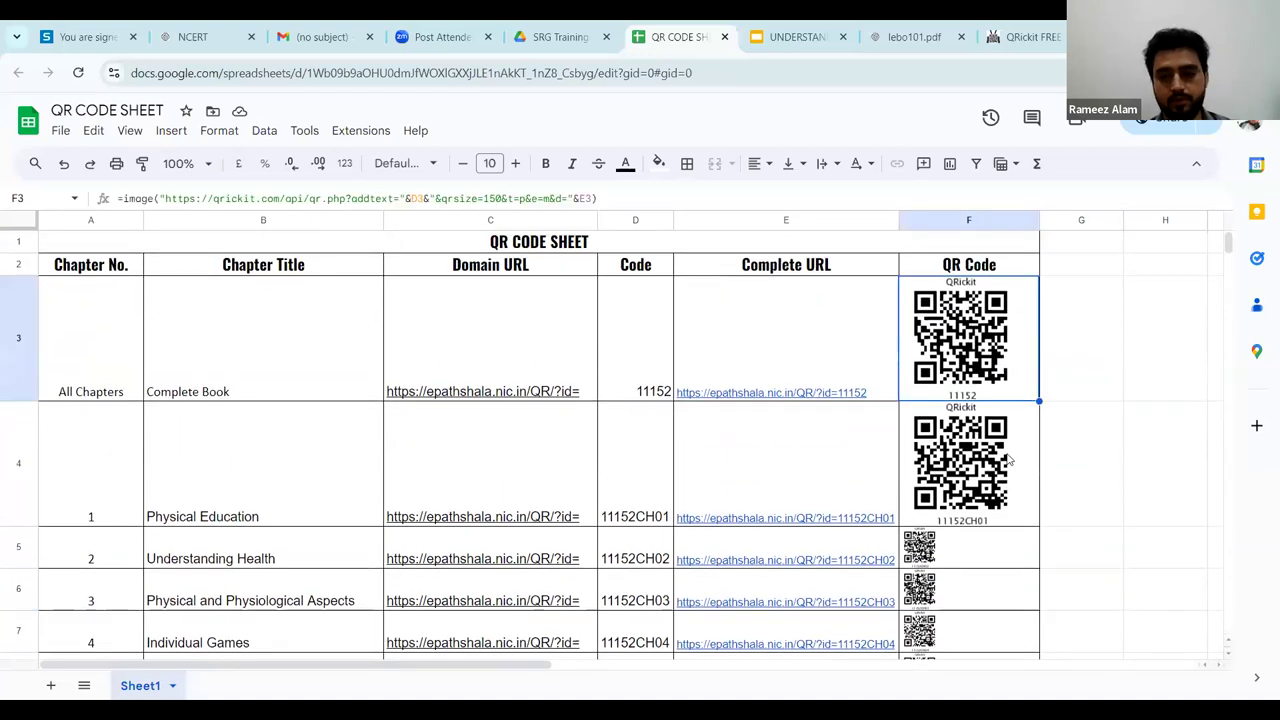
{"action": "scroll", "coordinate": [1009, 458], "scroll_direction": "down", "scroll_amount": 1}
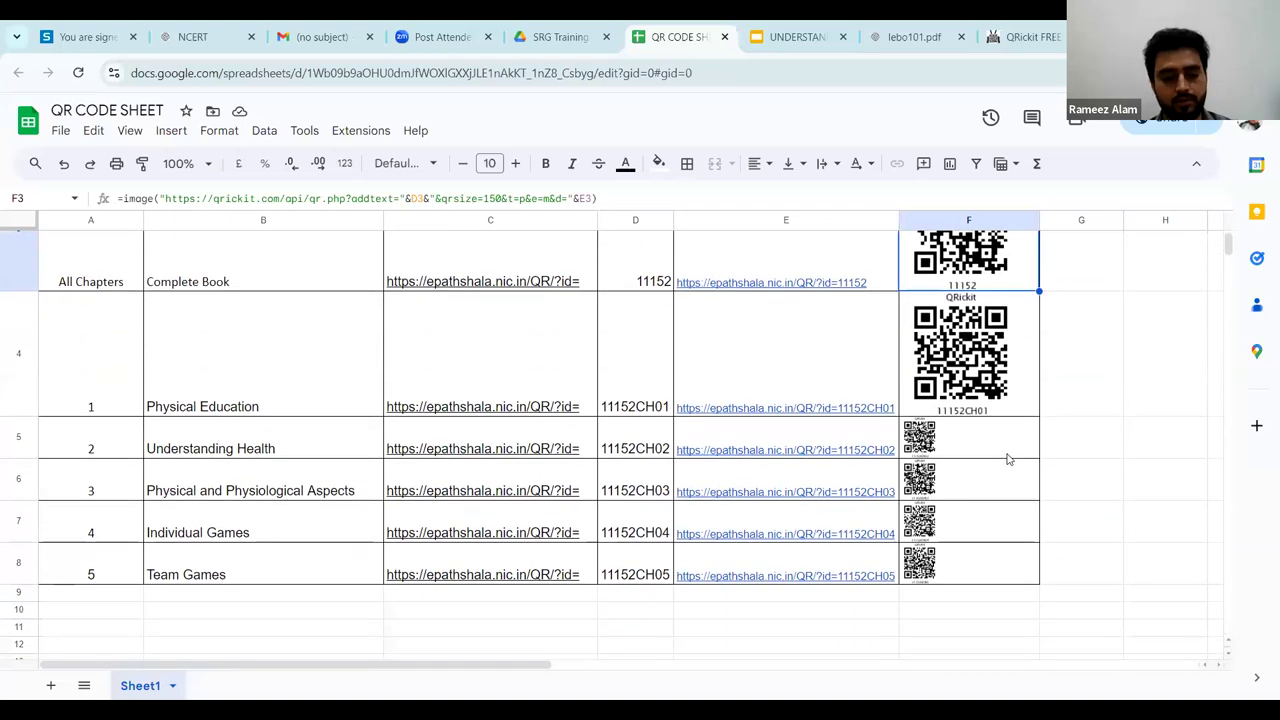
{"action": "key", "text": "ctrl+shift+Down"}
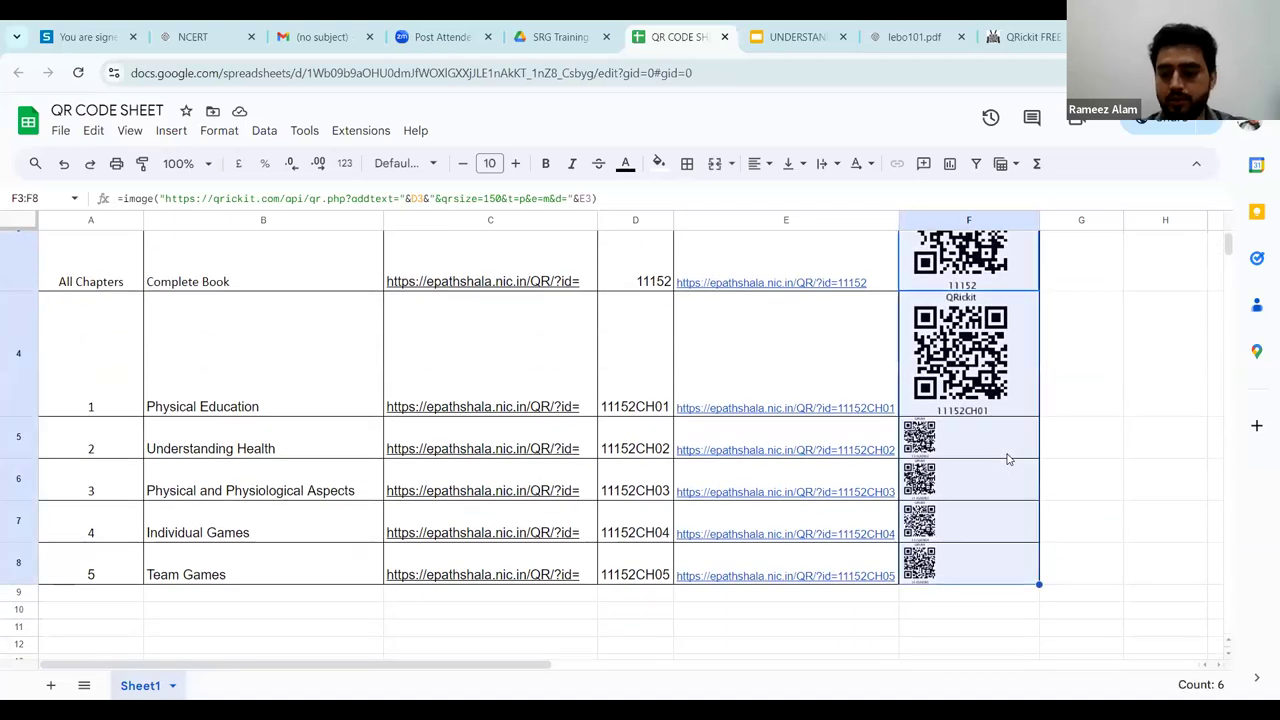
{"action": "key", "text": "Delete"}
{"action": "left_click", "coordinate": [1072, 489]}
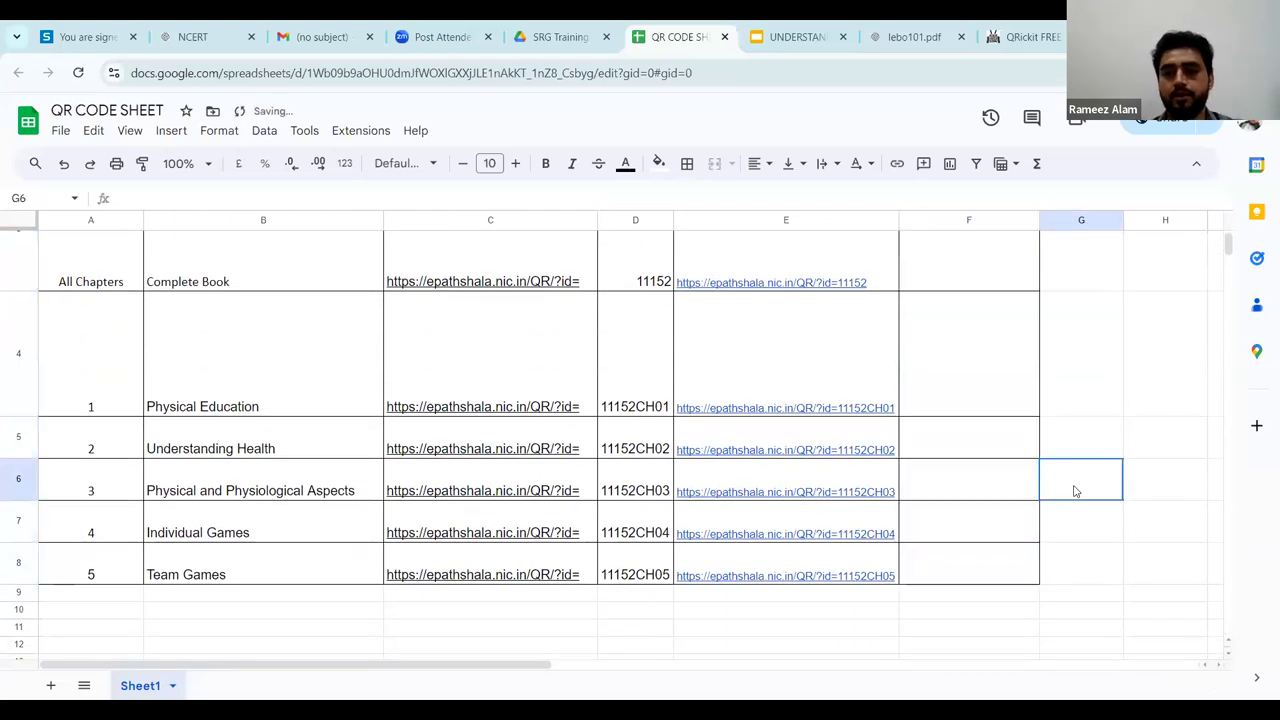
{"action": "scroll", "coordinate": [1075, 491], "scroll_direction": "down", "scroll_amount": 3}
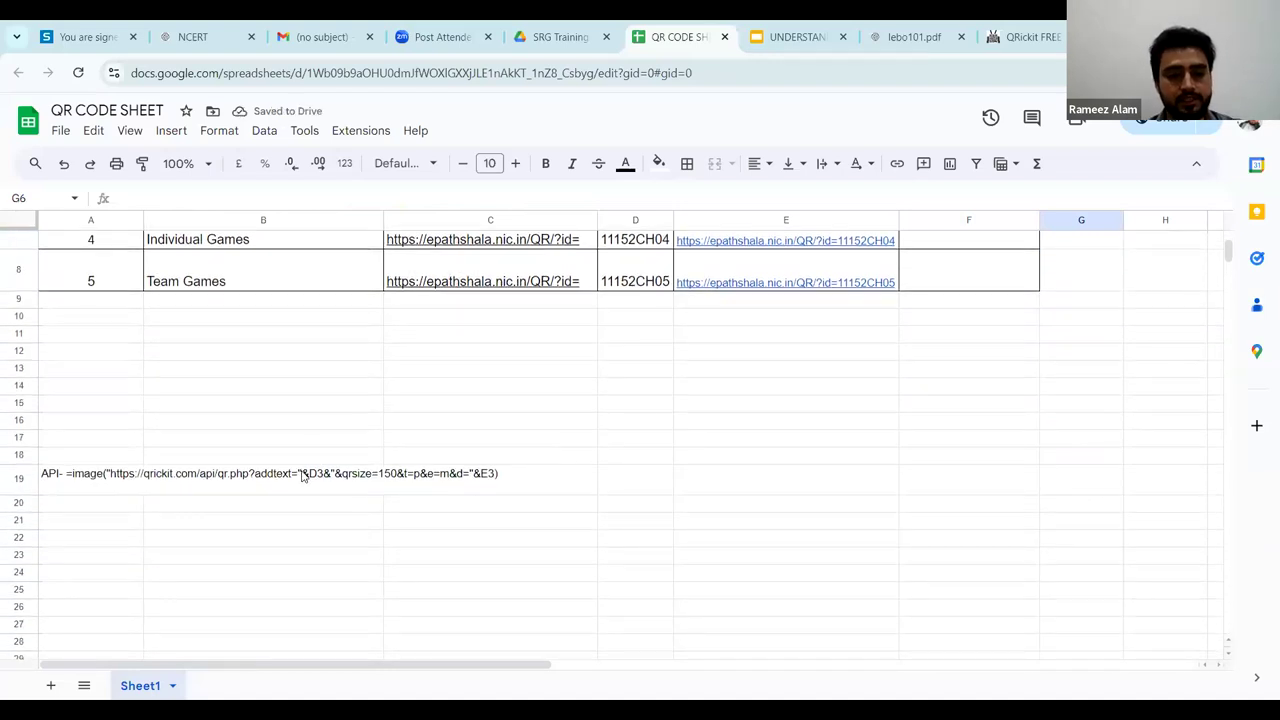
{"action": "left_click", "coordinate": [303, 476]}
{"action": "double_click", "coordinate": [303, 476]}
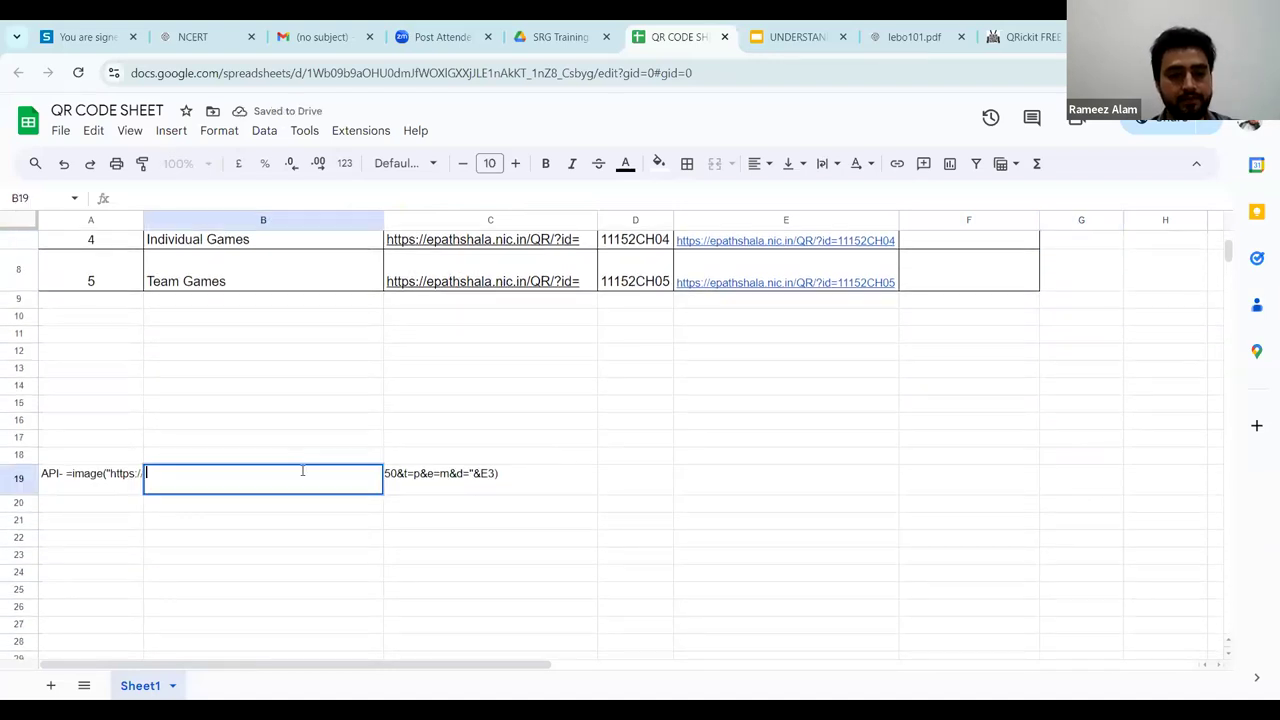
{"action": "double_click", "coordinate": [121, 480]}
{"action": "left_click", "coordinate": [66, 472]}
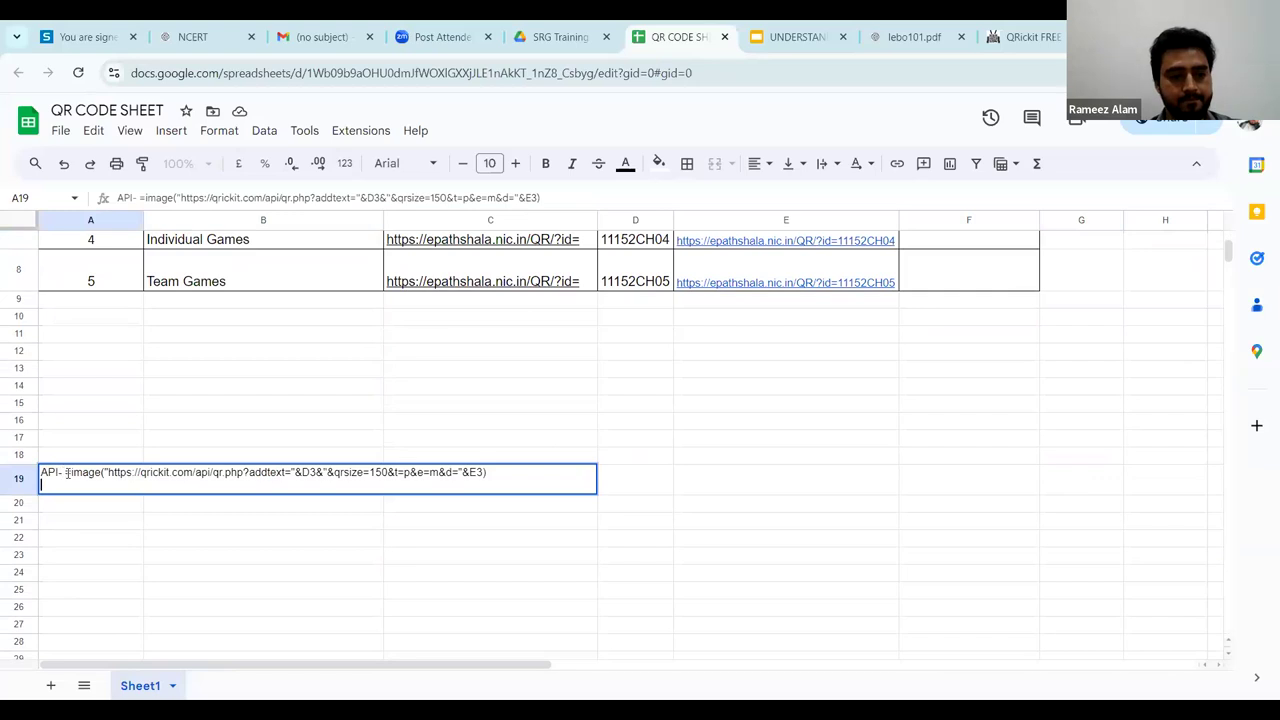
{"action": "left_click_drag", "start_coordinate": [66, 472], "coordinate": [488, 474]}
{"action": "key", "text": "ctrl+c"}
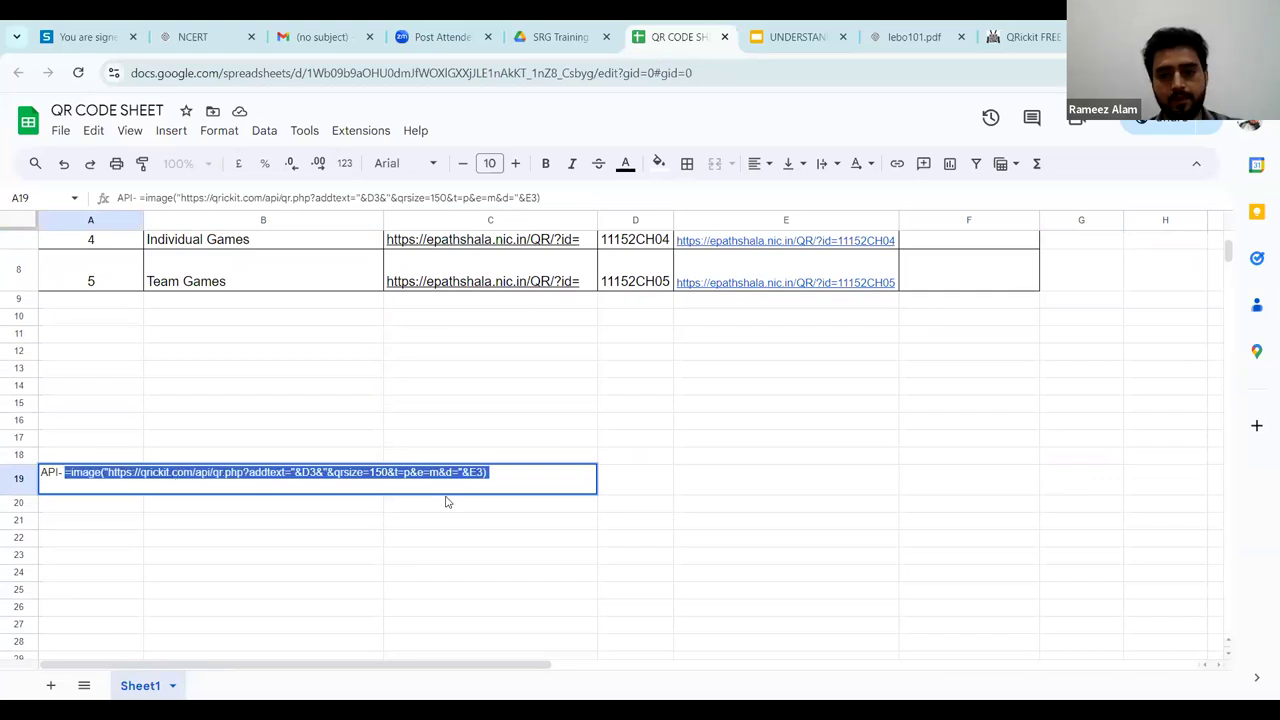
Paste the copied image formula into the complete book's QR Code cell, F3, to generate its QR code
{"action": "left_click", "coordinate": [774, 443]}
{"action": "scroll", "coordinate": [774, 443], "scroll_direction": "up", "scroll_amount": 5}
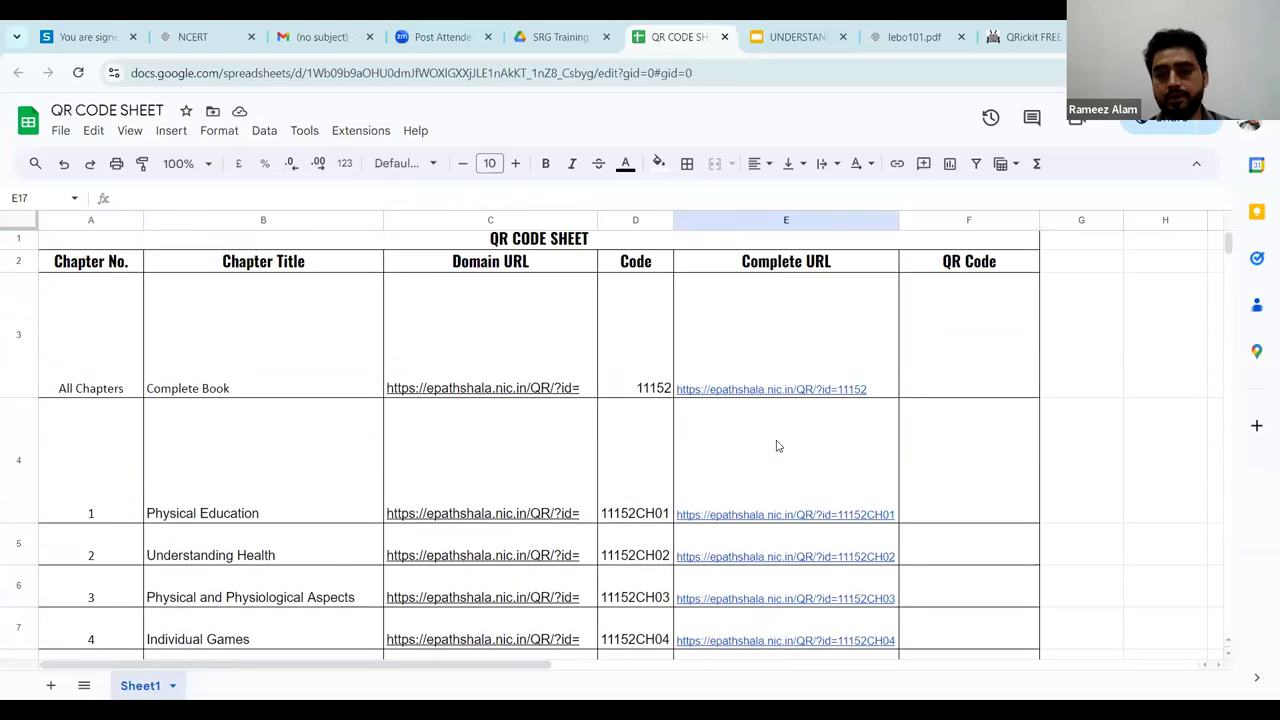
{"action": "double_click", "coordinate": [952, 324]}
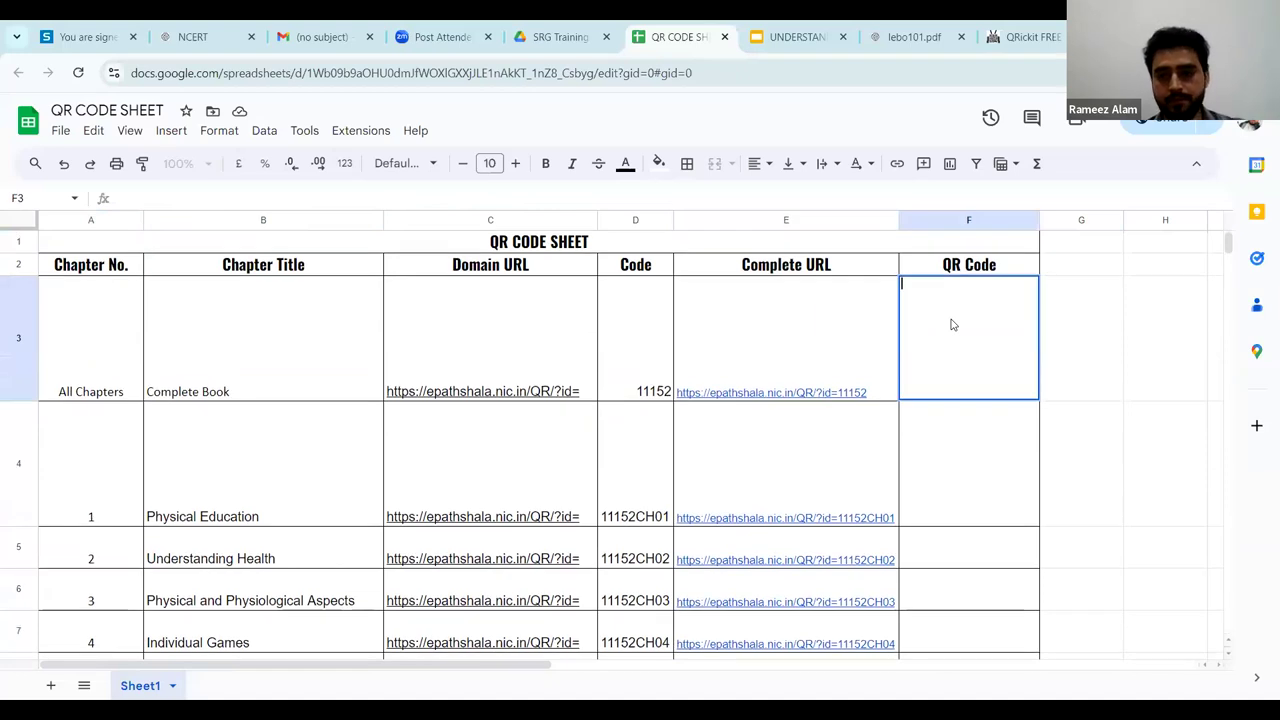
{"action": "key", "text": "ctrl+v"}
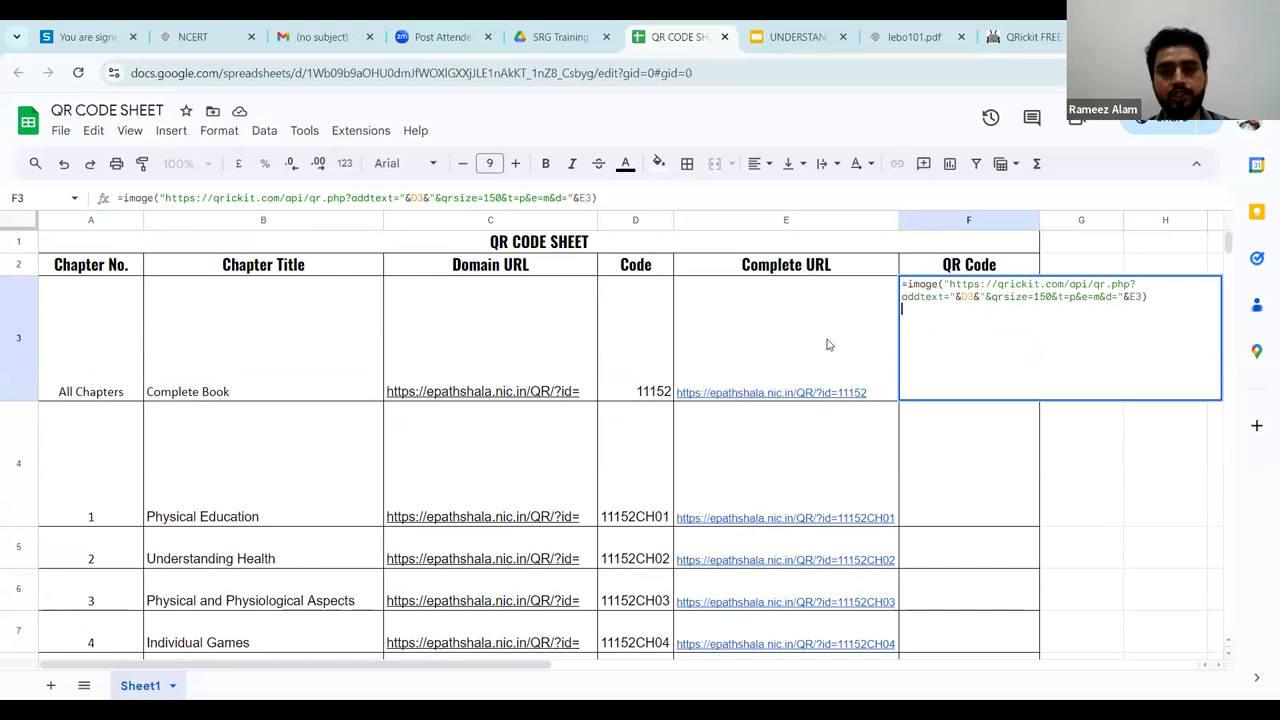
{"action": "mouse_move", "coordinate": [527, 309]}
{"action": "mouse_move", "coordinate": [850, 345]}
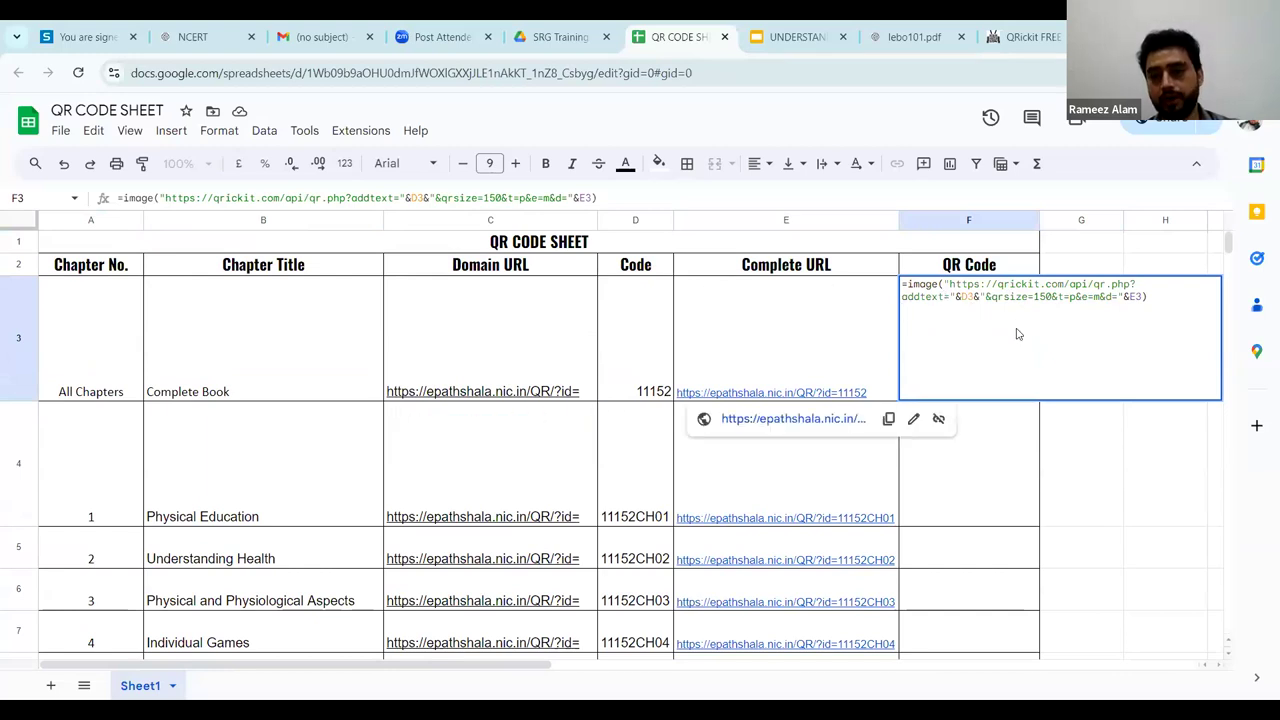
{"action": "left_click", "coordinate": [1073, 433]}
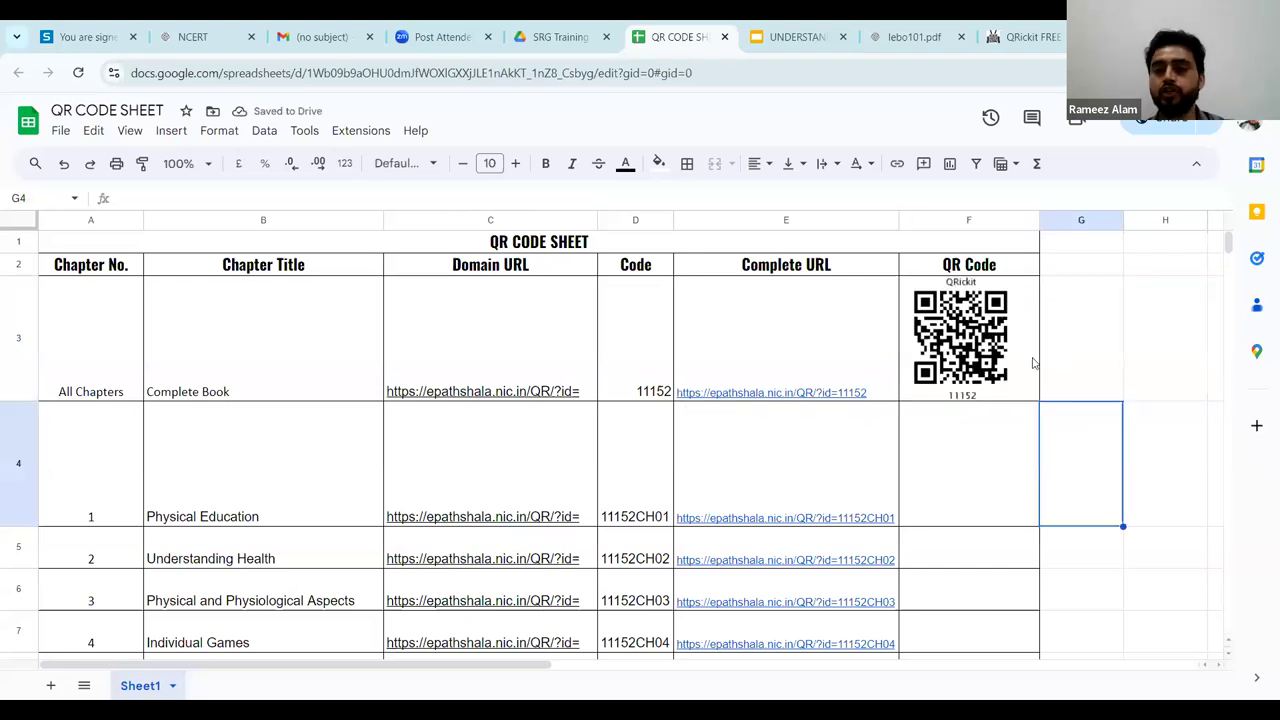
Fill the image formula from F3 down through F9 to generate the QR codes for the chapters
{"action": "scroll", "coordinate": [1181, 390], "scroll_direction": "down", "scroll_amount": 1}
{"action": "scroll", "coordinate": [1181, 390], "scroll_direction": "up", "scroll_amount": 1}
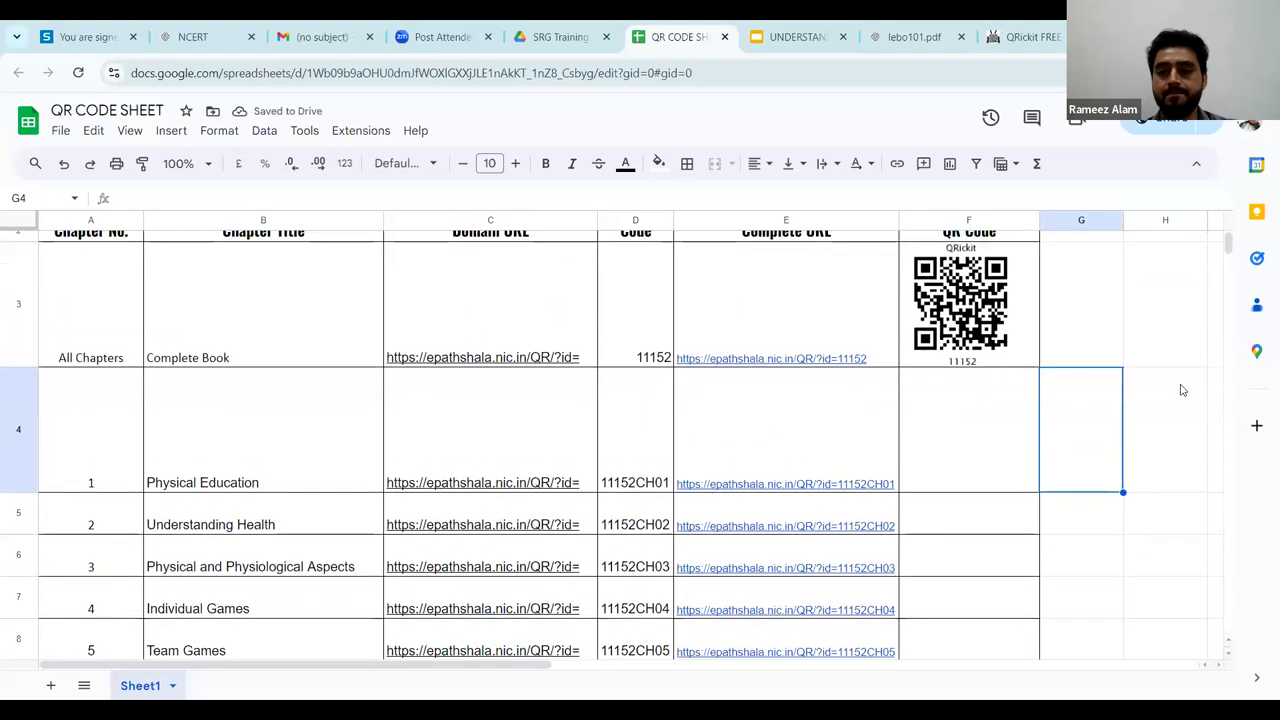
{"action": "left_click", "coordinate": [1016, 338]}
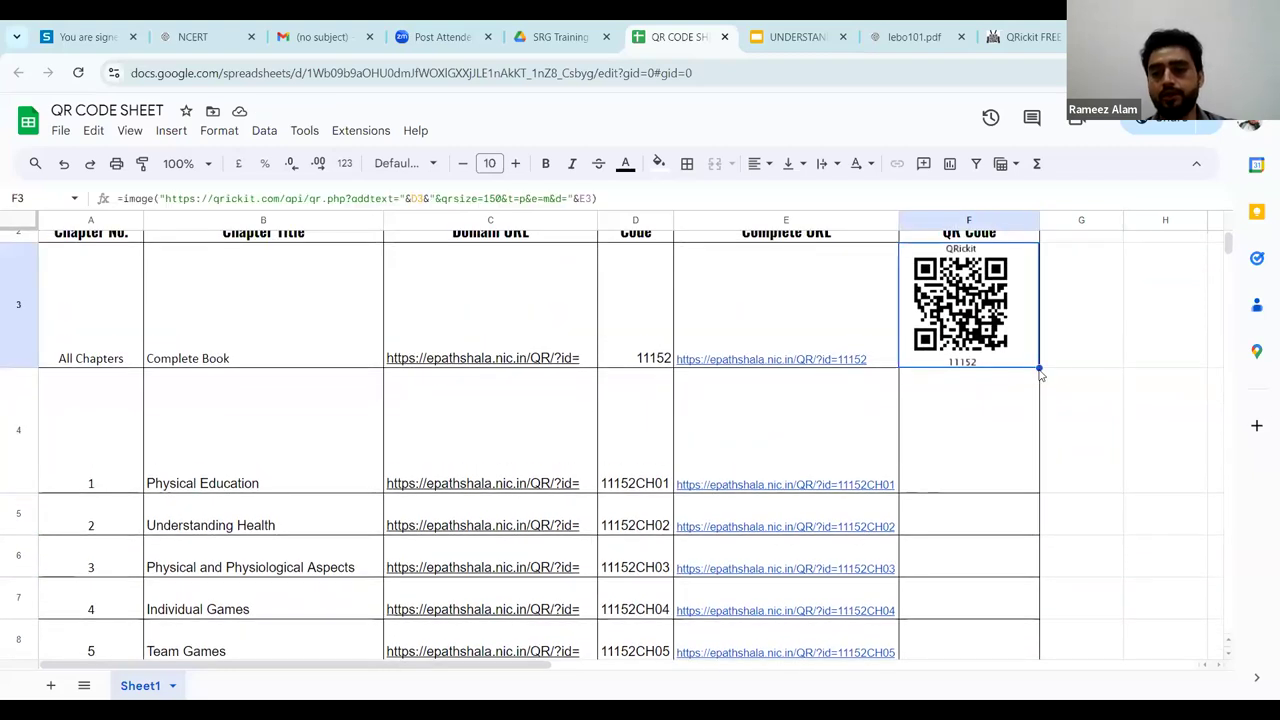
{"action": "left_click_drag", "start_coordinate": [1039, 369], "coordinate": [1026, 564]}
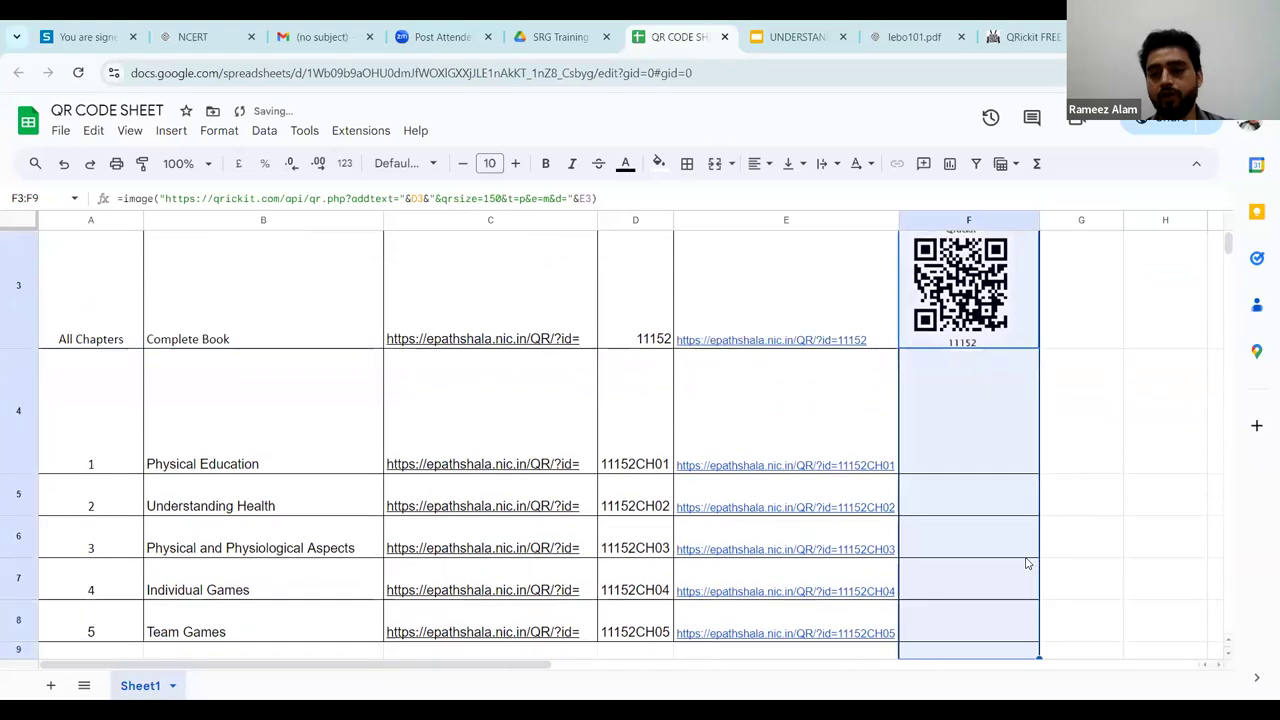
{"action": "left_click", "coordinate": [1098, 554]}
{"action": "scroll", "coordinate": [1098, 562], "scroll_direction": "down", "scroll_amount": 1}
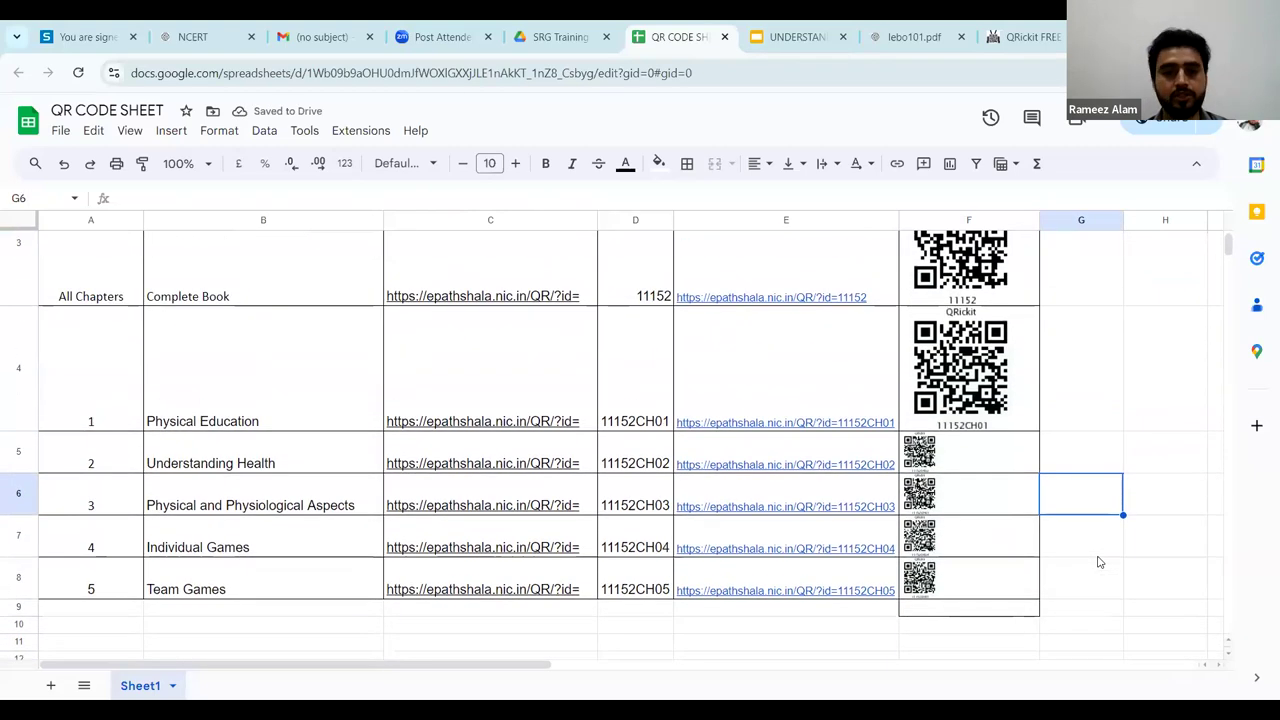
Look over the generated QR codes for the complete book and all five chapters in the QR Code column
{"action": "scroll", "coordinate": [1098, 562], "scroll_direction": "up", "scroll_amount": 1}
{"action": "scroll", "coordinate": [1098, 562], "scroll_direction": "up", "scroll_amount": 1}
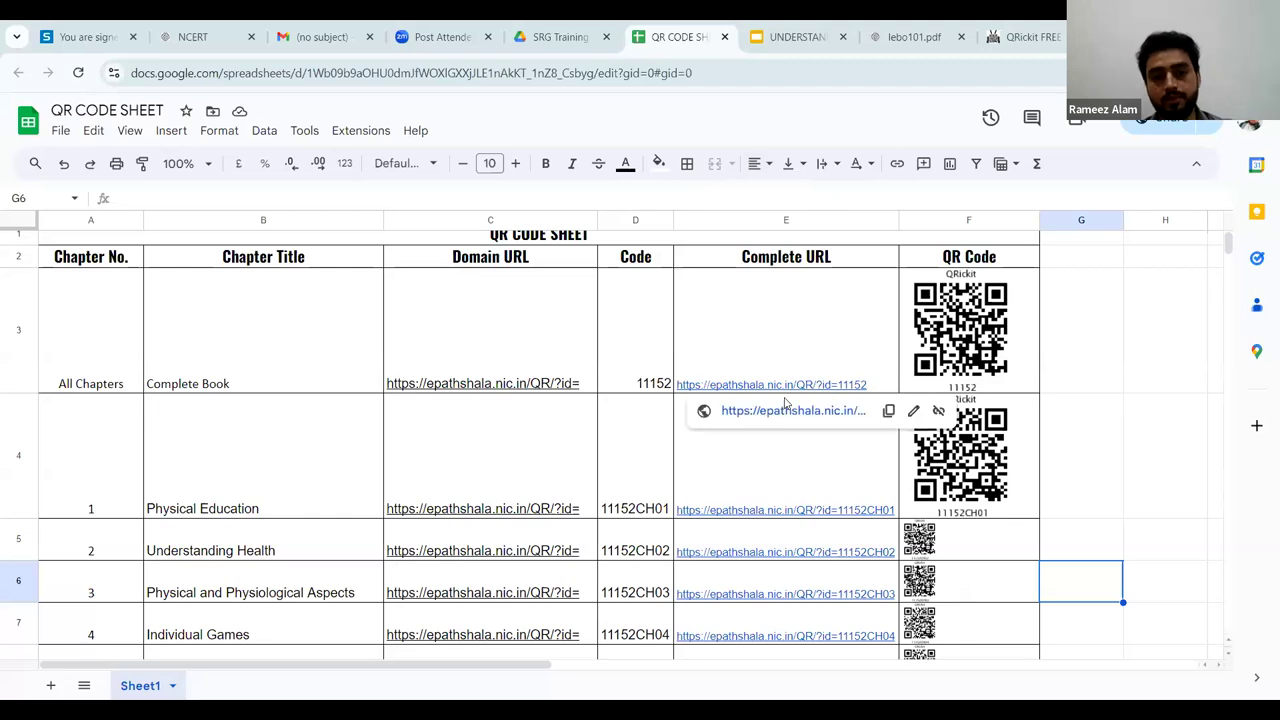
{"action": "scroll", "coordinate": [667, 373], "scroll_direction": "down", "scroll_amount": 1}
{"action": "scroll", "coordinate": [667, 373], "scroll_direction": "up", "scroll_amount": 1}
{"action": "scroll", "coordinate": [667, 373], "scroll_direction": "down", "scroll_amount": 3}
{"action": "scroll", "coordinate": [667, 373], "scroll_direction": "right", "scroll_amount": 1}
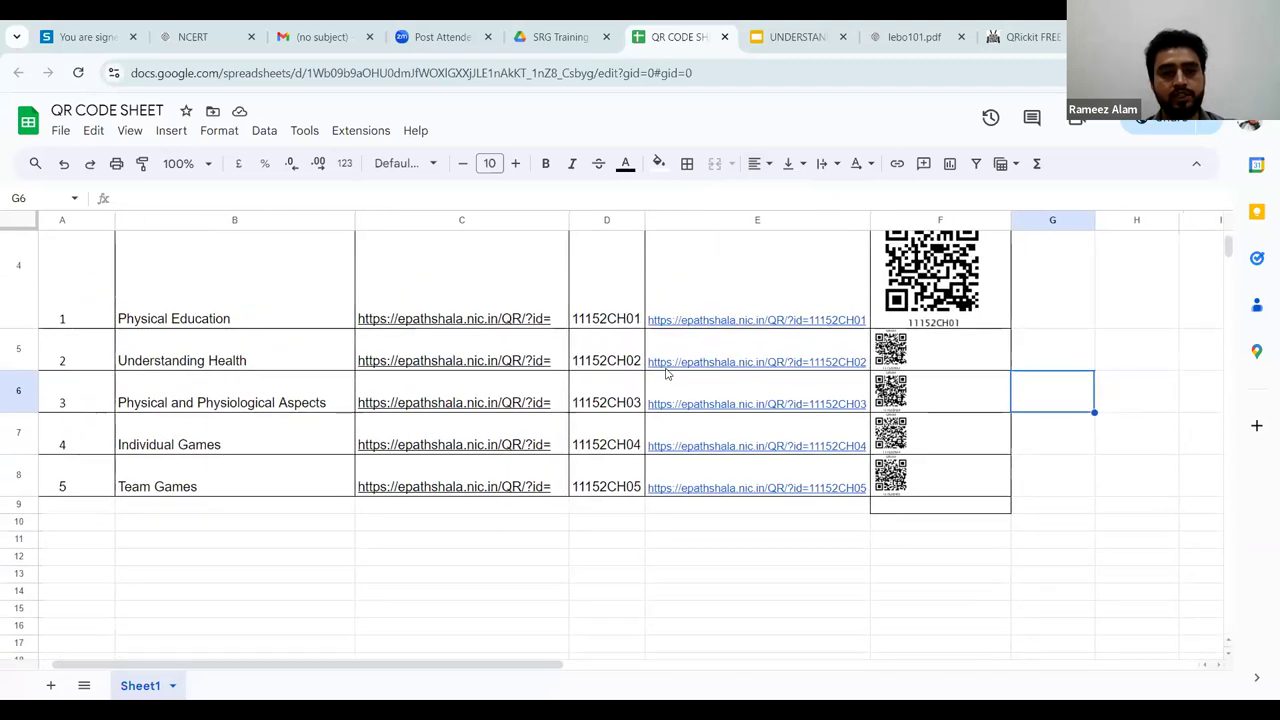
{"action": "scroll", "coordinate": [528, 339], "scroll_direction": "up", "scroll_amount": 4}
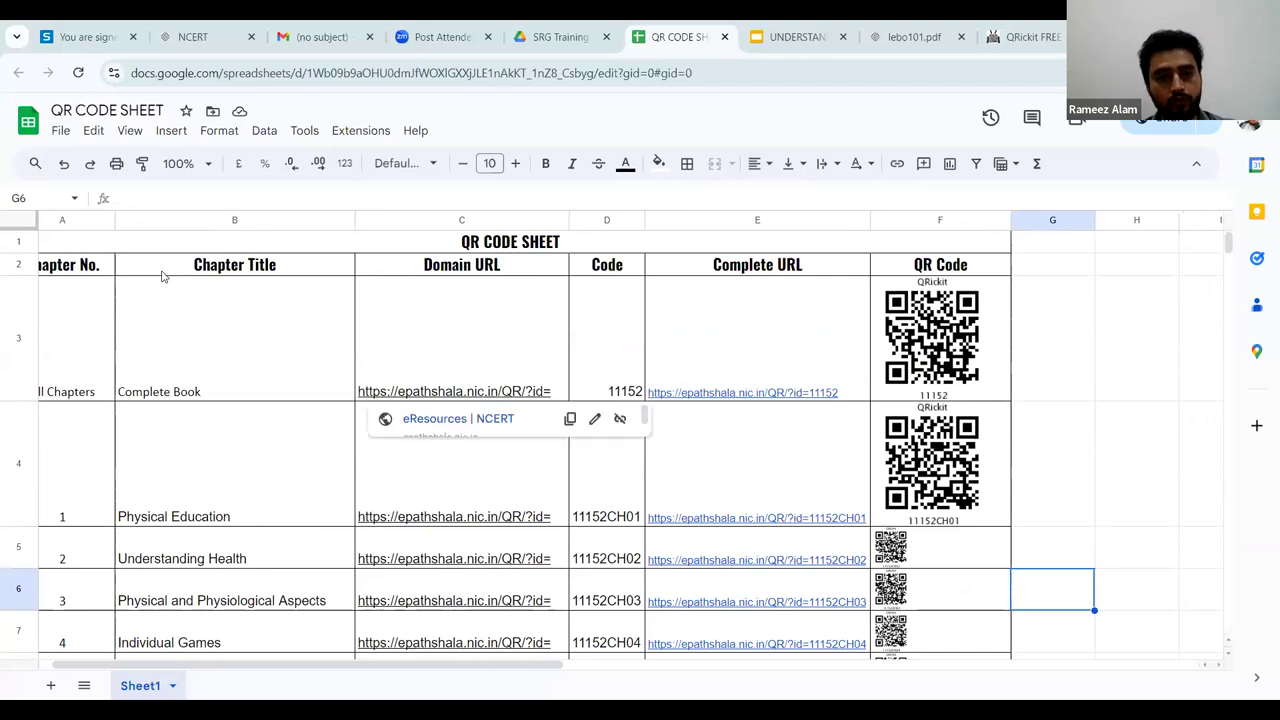
Review the sheet's columns one by one, from Chapter No. through QR Code, returning to Domain URL and Complete URL
{"action": "left_click", "coordinate": [72, 221]}
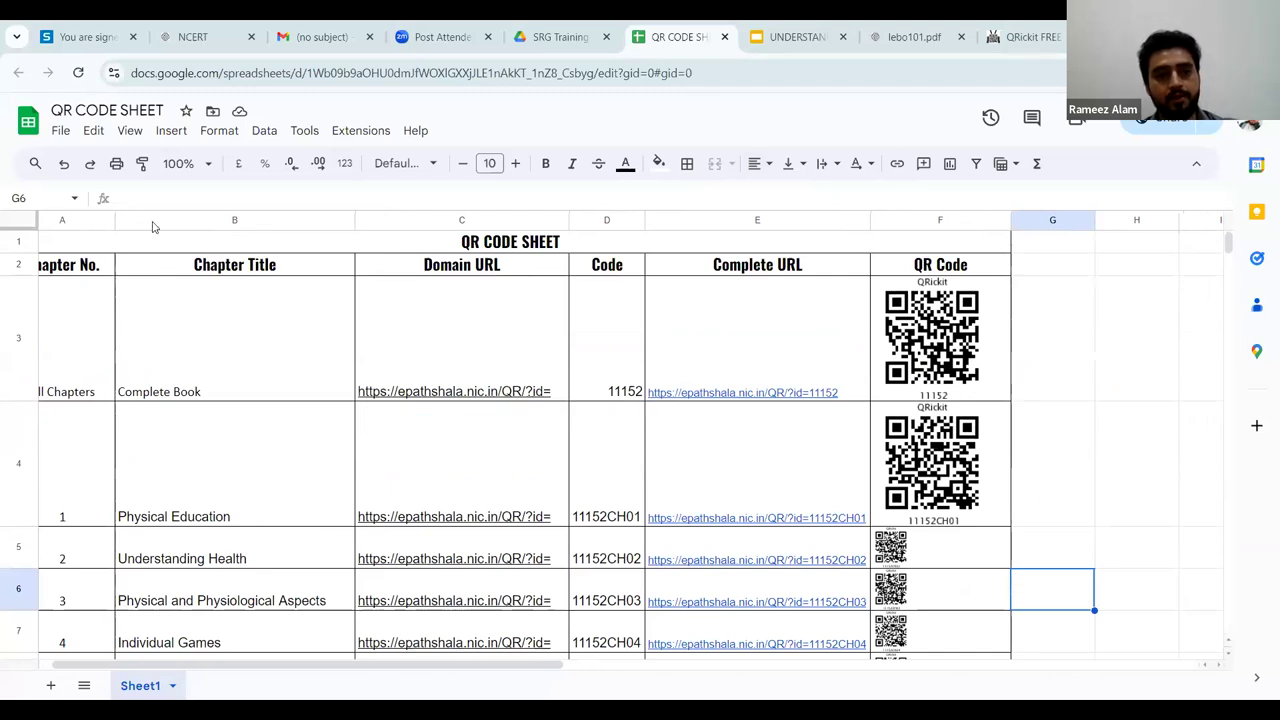
{"action": "left_click", "coordinate": [215, 220]}
{"action": "left_click", "coordinate": [405, 221]}
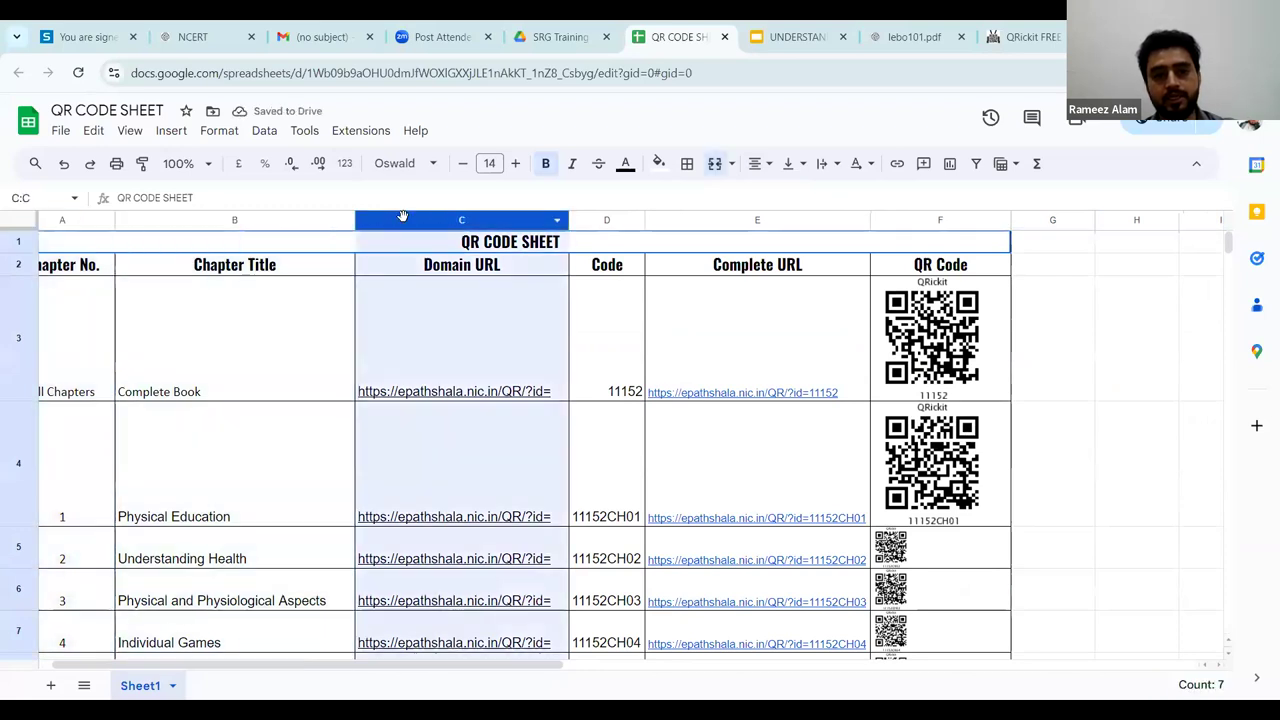
{"action": "left_click", "coordinate": [598, 218]}
{"action": "left_click", "coordinate": [708, 220]}
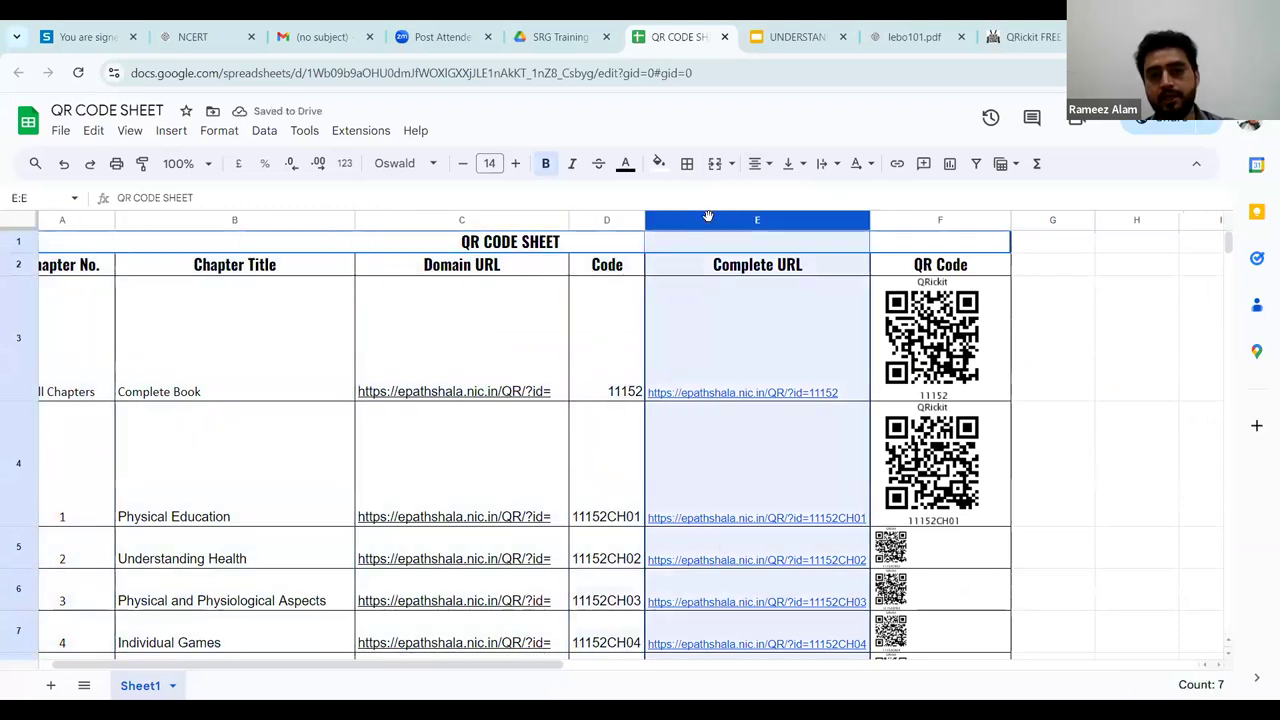
{"action": "left_click", "coordinate": [912, 222]}
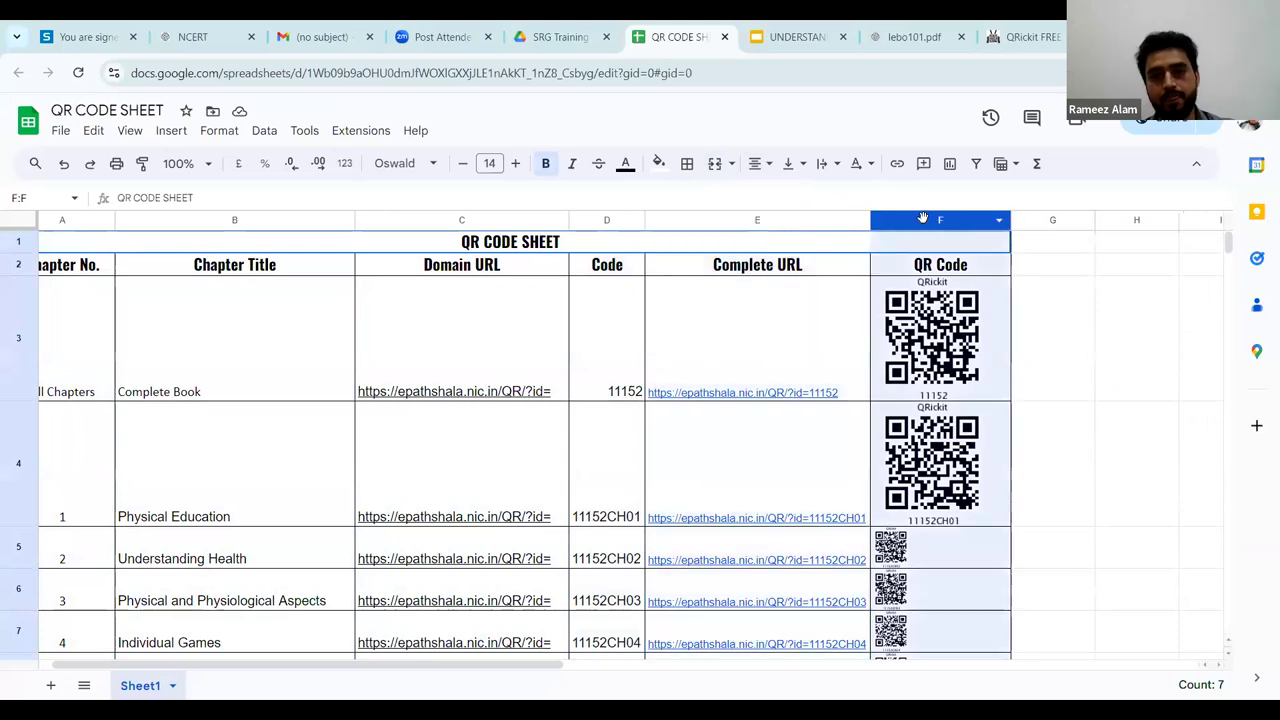
{"action": "mouse_move", "coordinate": [527, 390]}
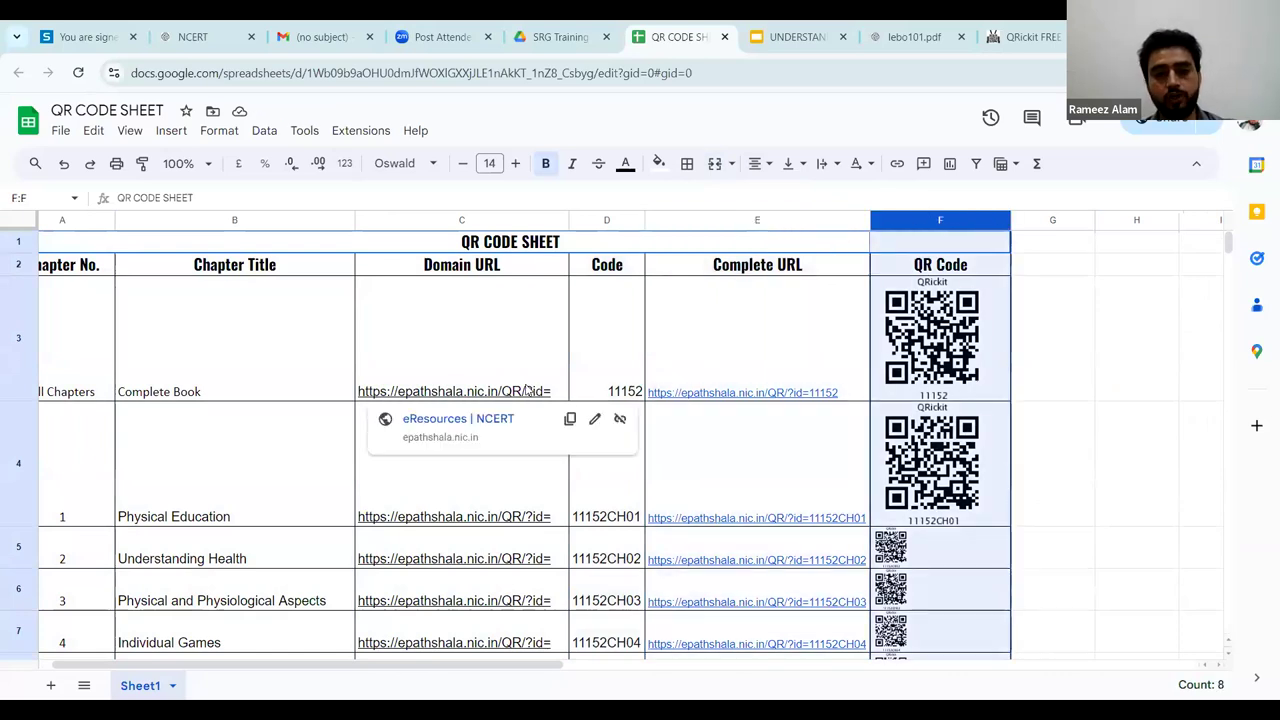
{"action": "left_click", "coordinate": [468, 220]}
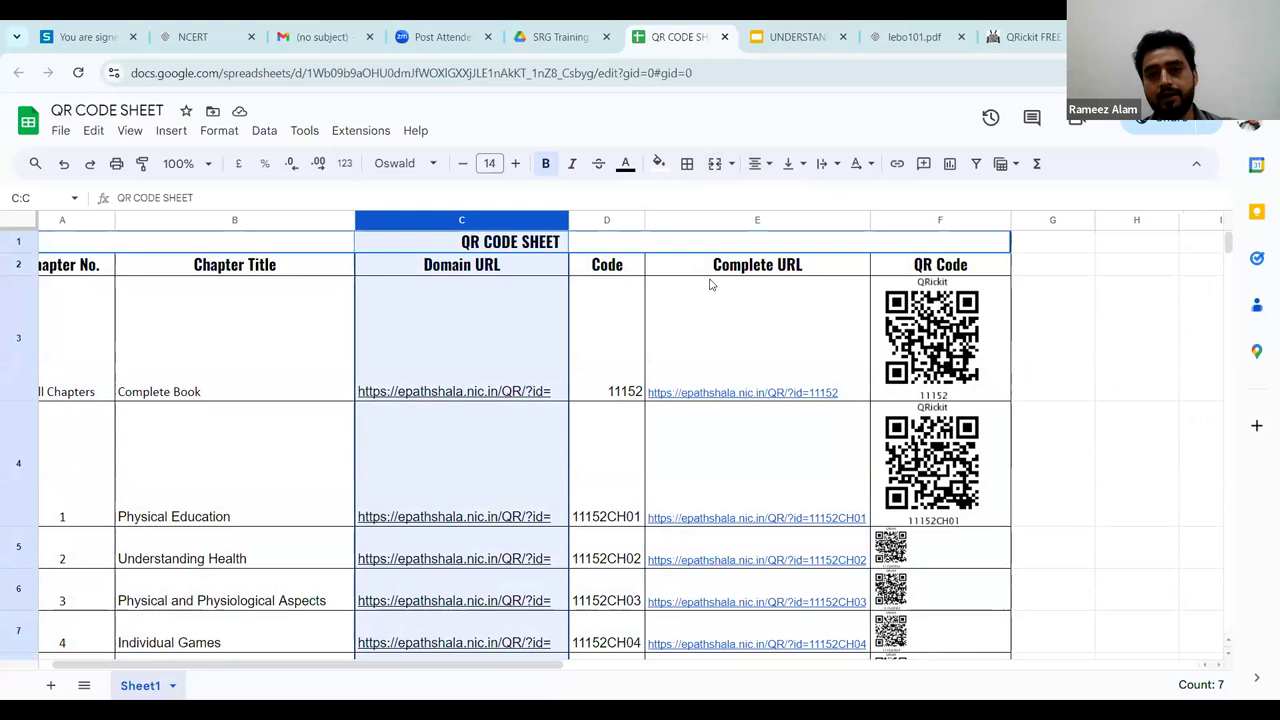
{"action": "left_click", "coordinate": [772, 218]}
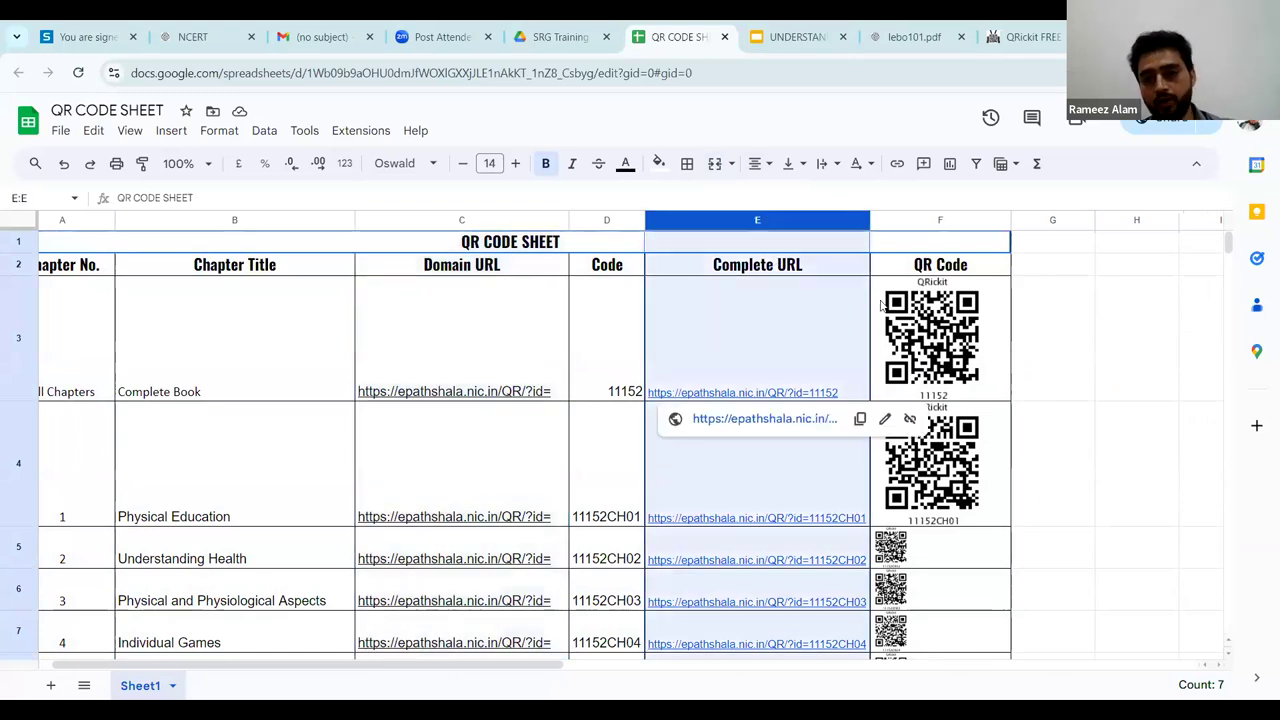
Inspect the complete book's QR image formula in F3 against its code in D3, and check chapter 1's Complete URL formula in E4
{"action": "double_click", "coordinate": [950, 327]}
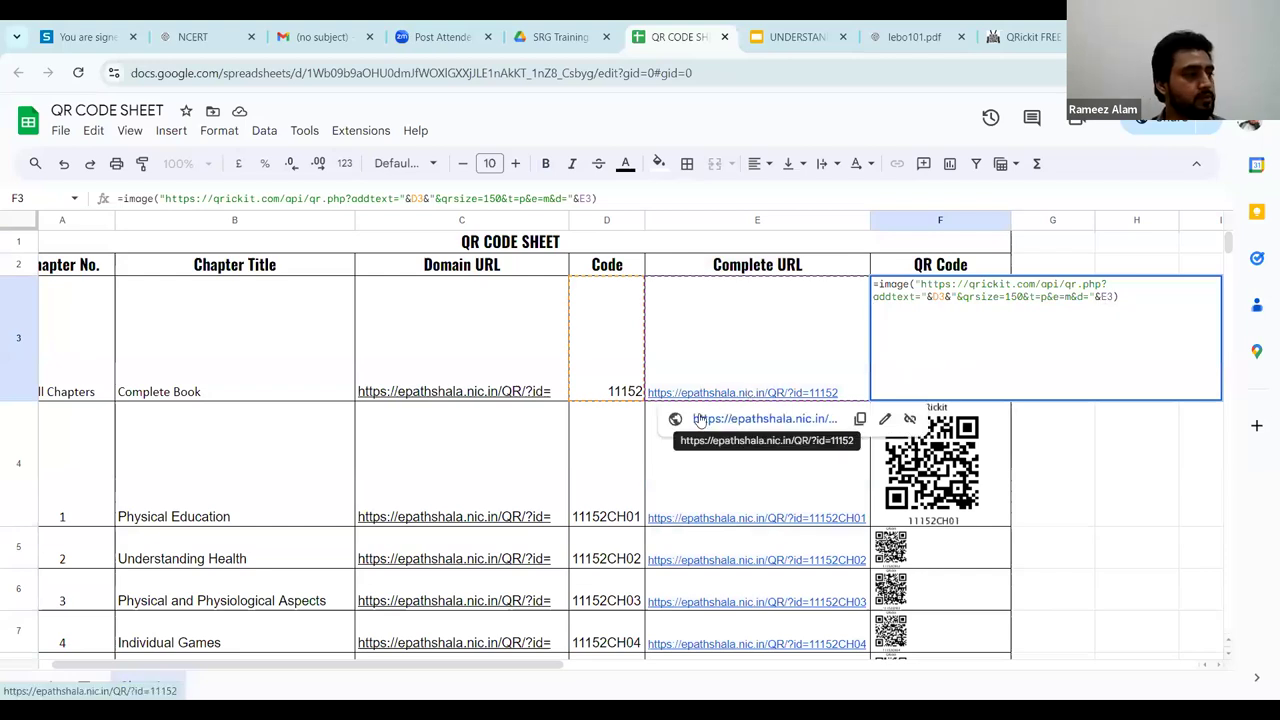
{"action": "left_click", "coordinate": [594, 340]}
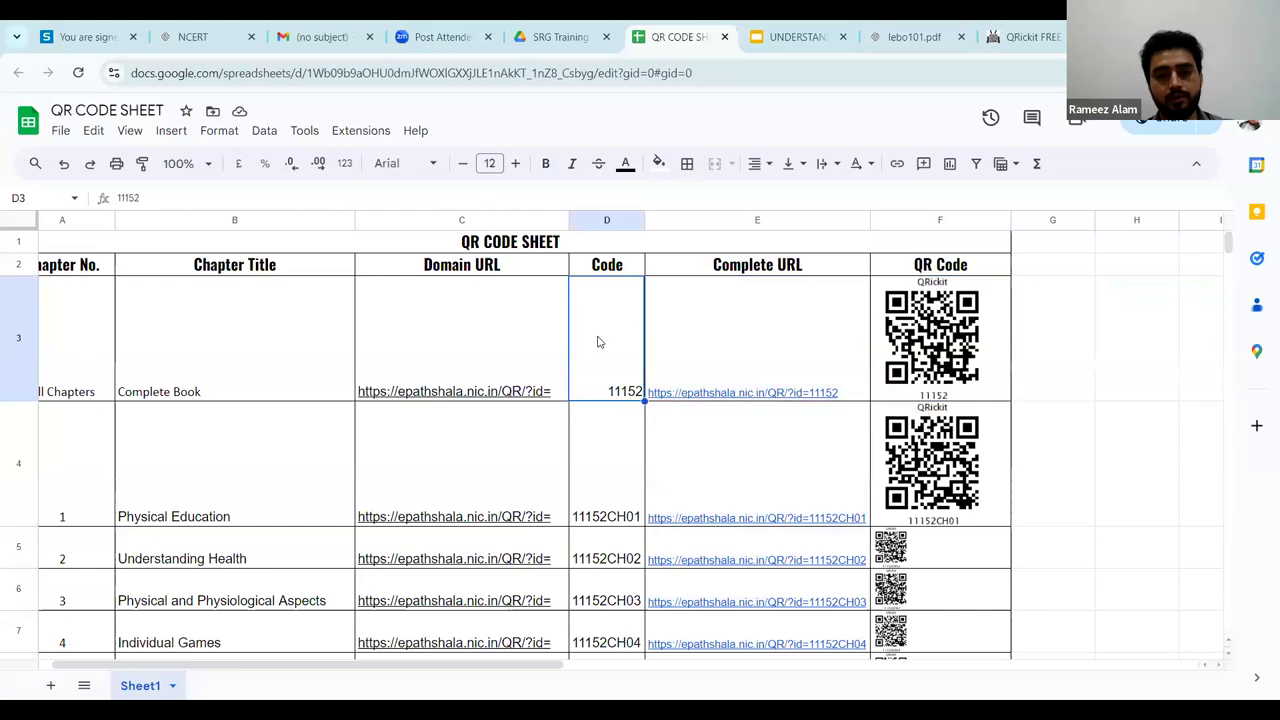
{"action": "double_click", "coordinate": [597, 342]}
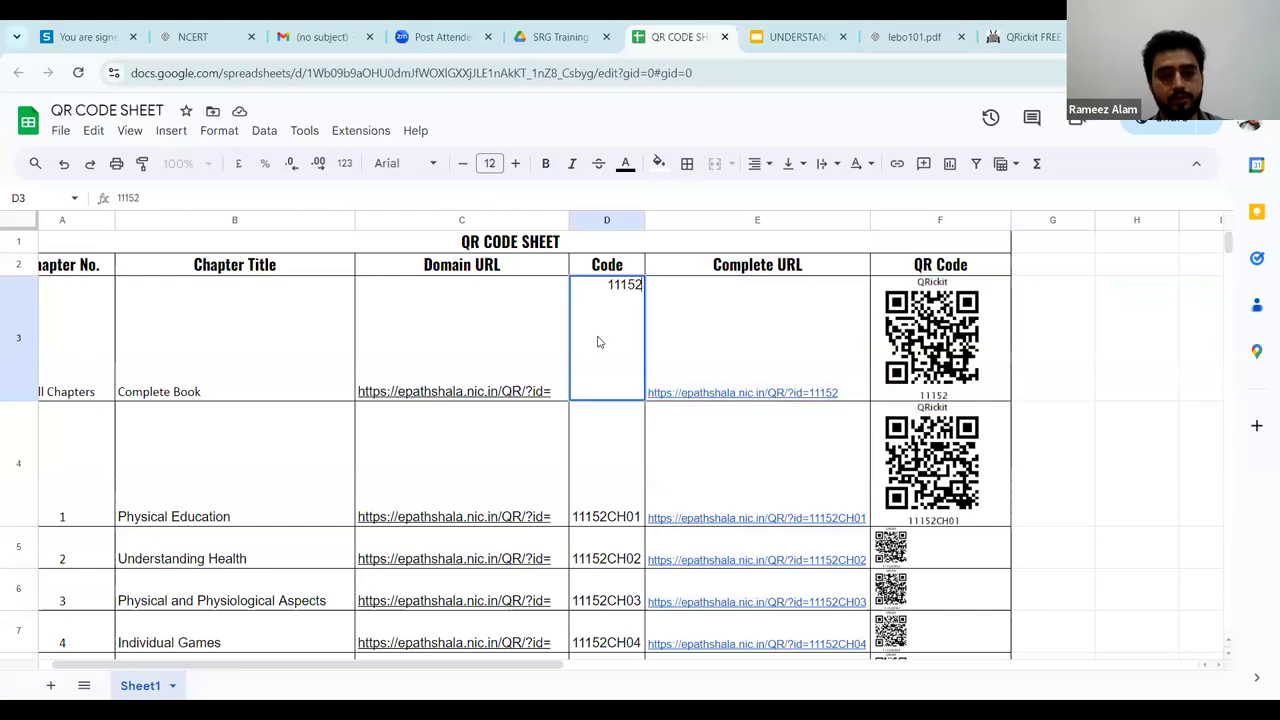
{"action": "left_click", "coordinate": [620, 479]}
{"action": "left_click", "coordinate": [694, 474]}
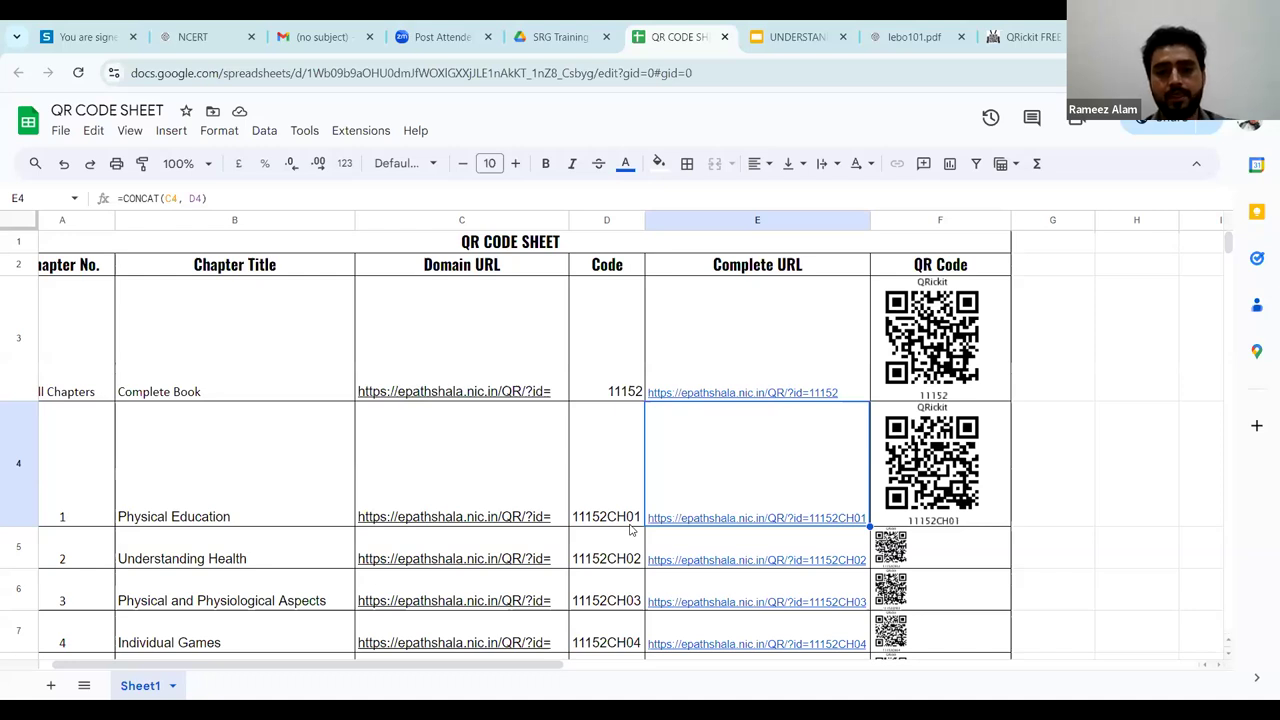
Examine the Code column entries for the complete book and chapters 1 to 5, checking cells D3 and D4
{"action": "scroll", "coordinate": [613, 482], "scroll_direction": "down", "scroll_amount": 1}
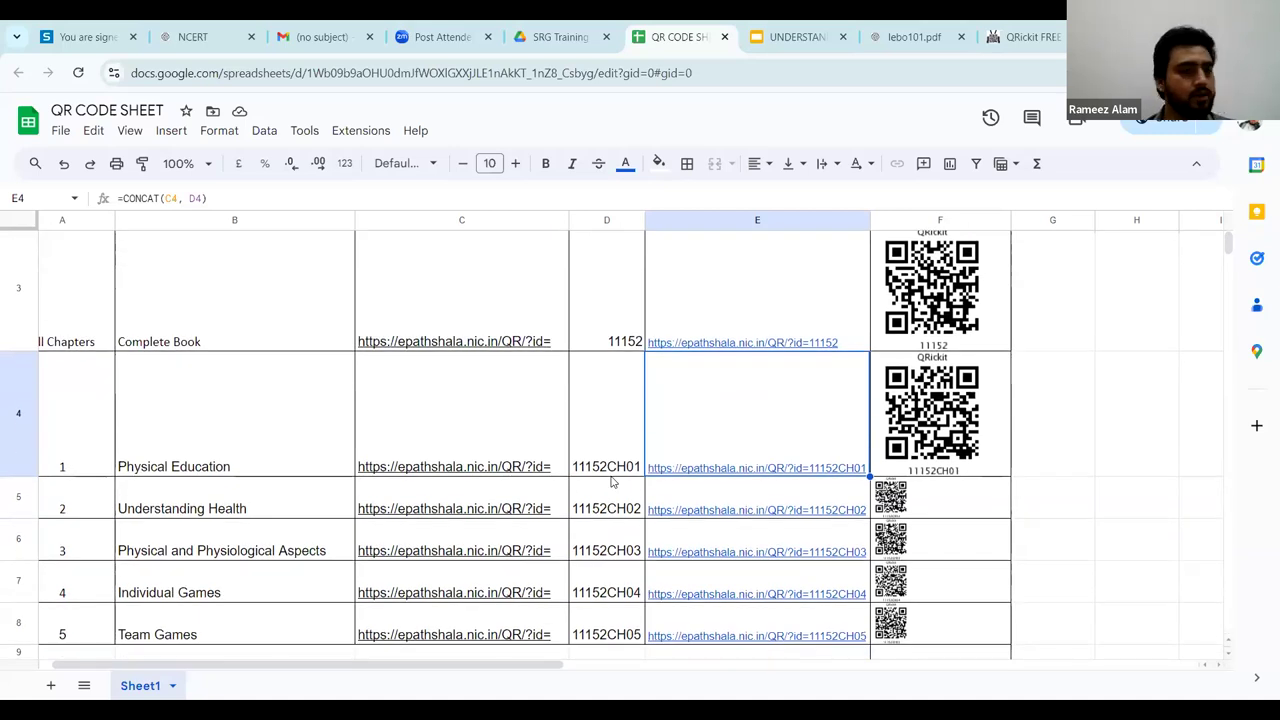
{"action": "scroll", "coordinate": [613, 482], "scroll_direction": "up", "scroll_amount": 1}
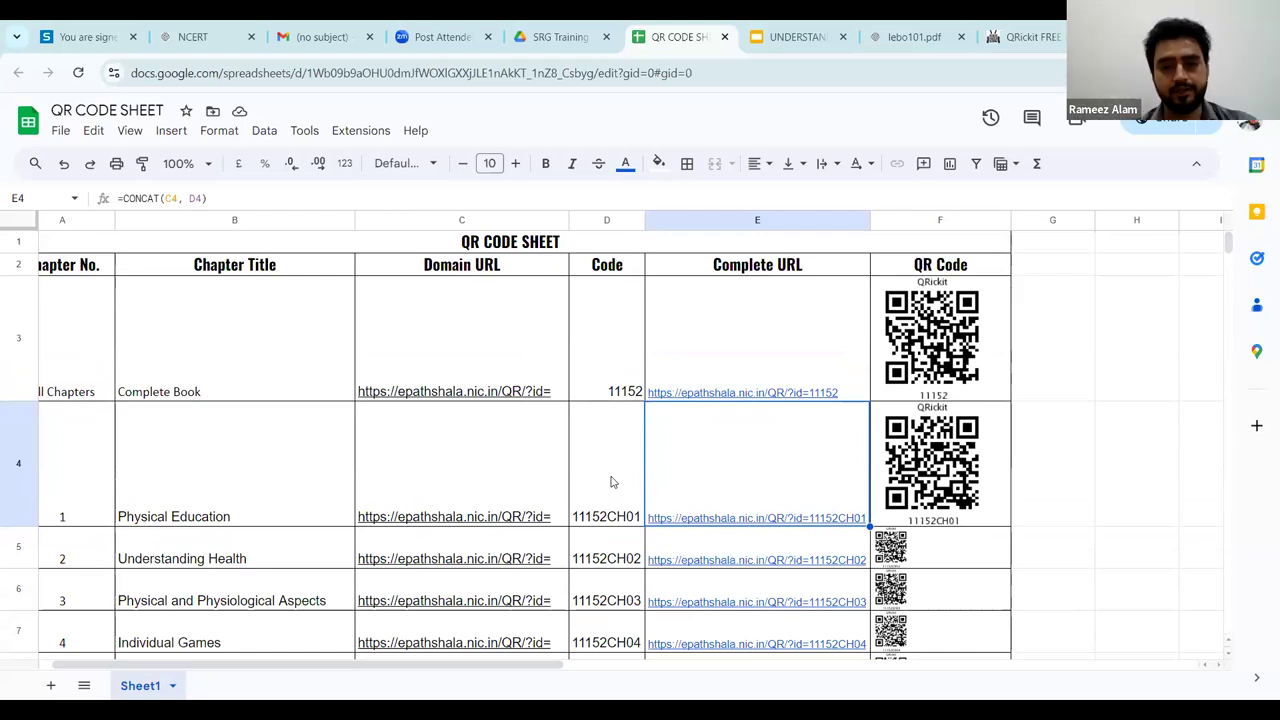
{"action": "scroll", "coordinate": [633, 485], "scroll_direction": "down", "scroll_amount": 3}
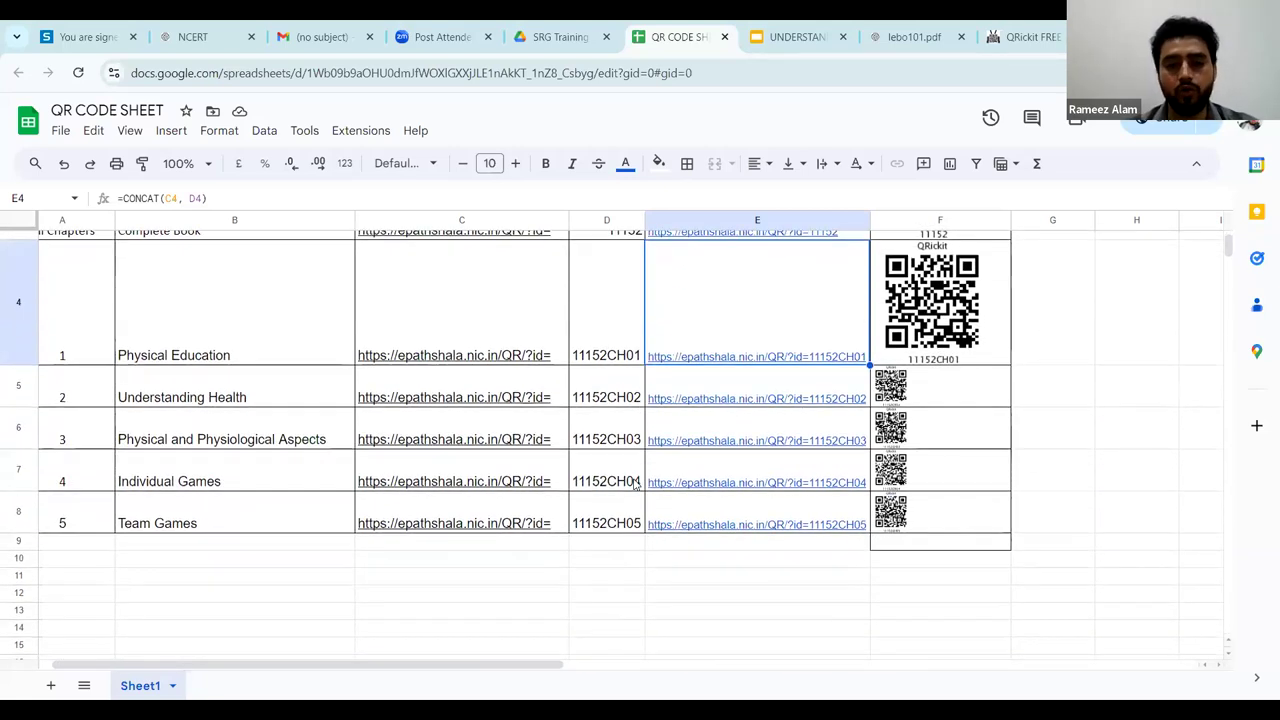
{"action": "scroll", "coordinate": [633, 485], "scroll_direction": "up", "scroll_amount": 3}
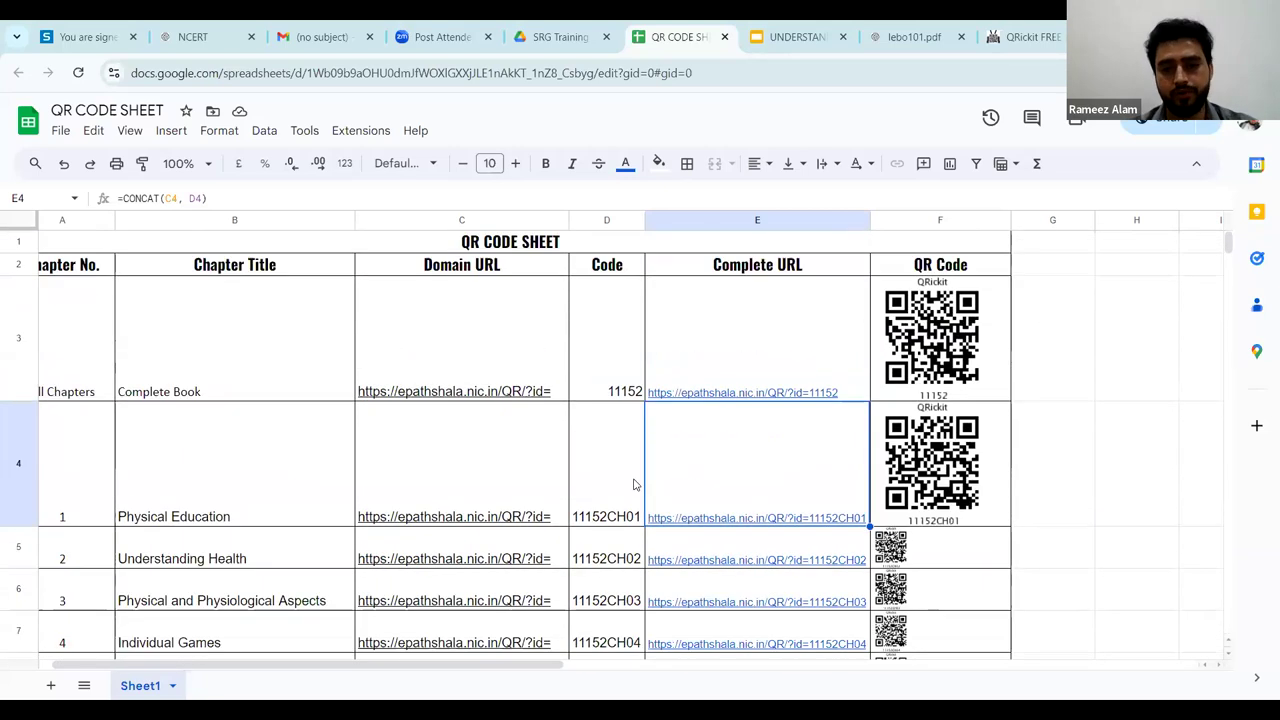
{"action": "left_click", "coordinate": [614, 391]}
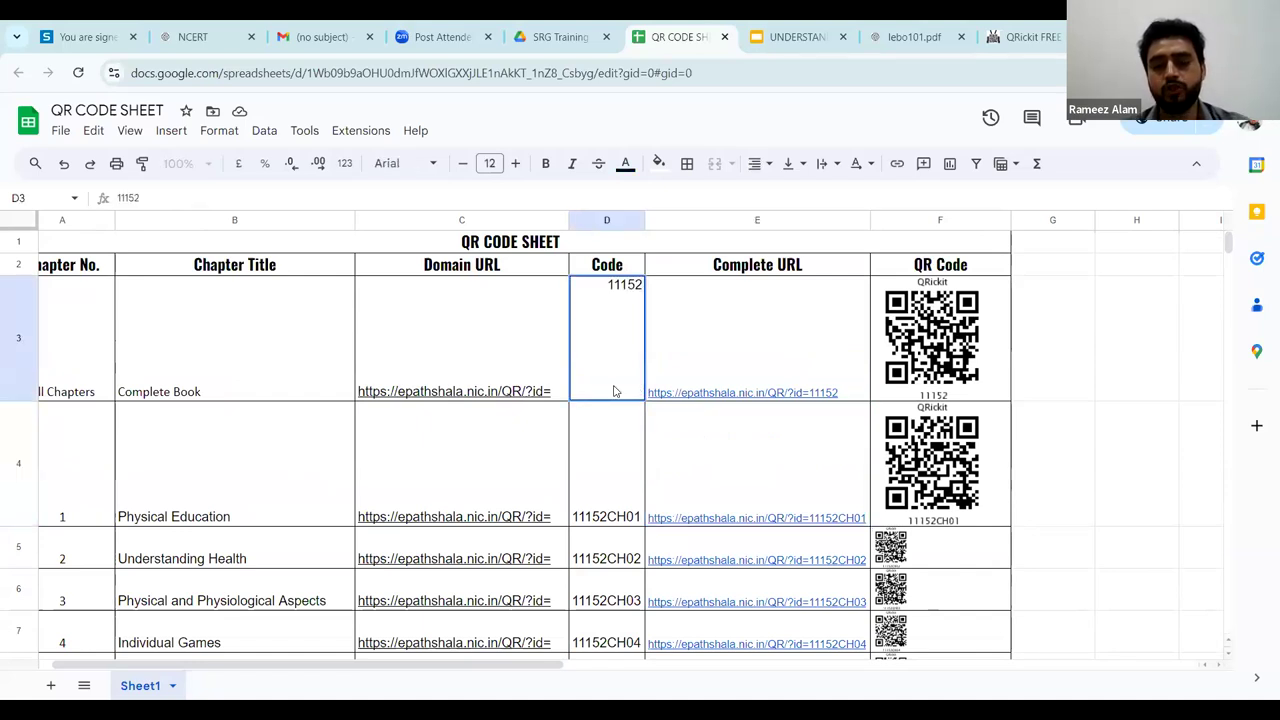
{"action": "left_click", "coordinate": [607, 462]}
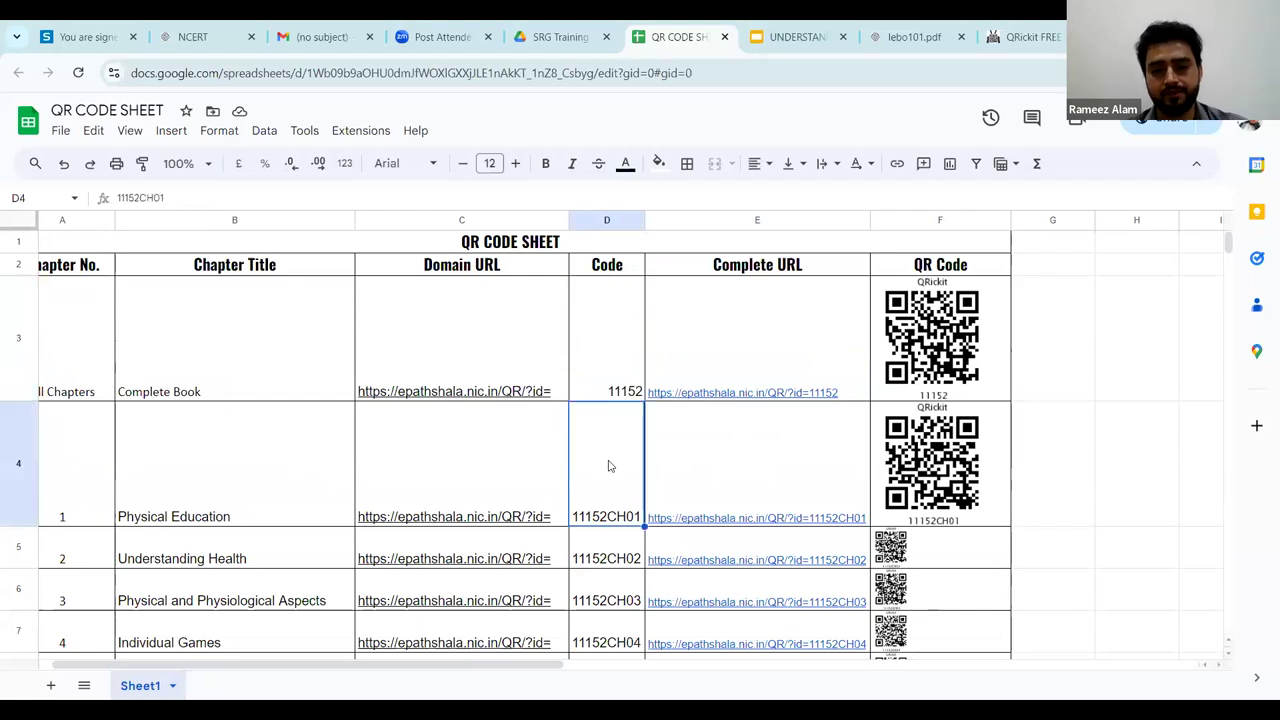
{"action": "scroll", "coordinate": [614, 537], "scroll_direction": "down", "scroll_amount": 3}
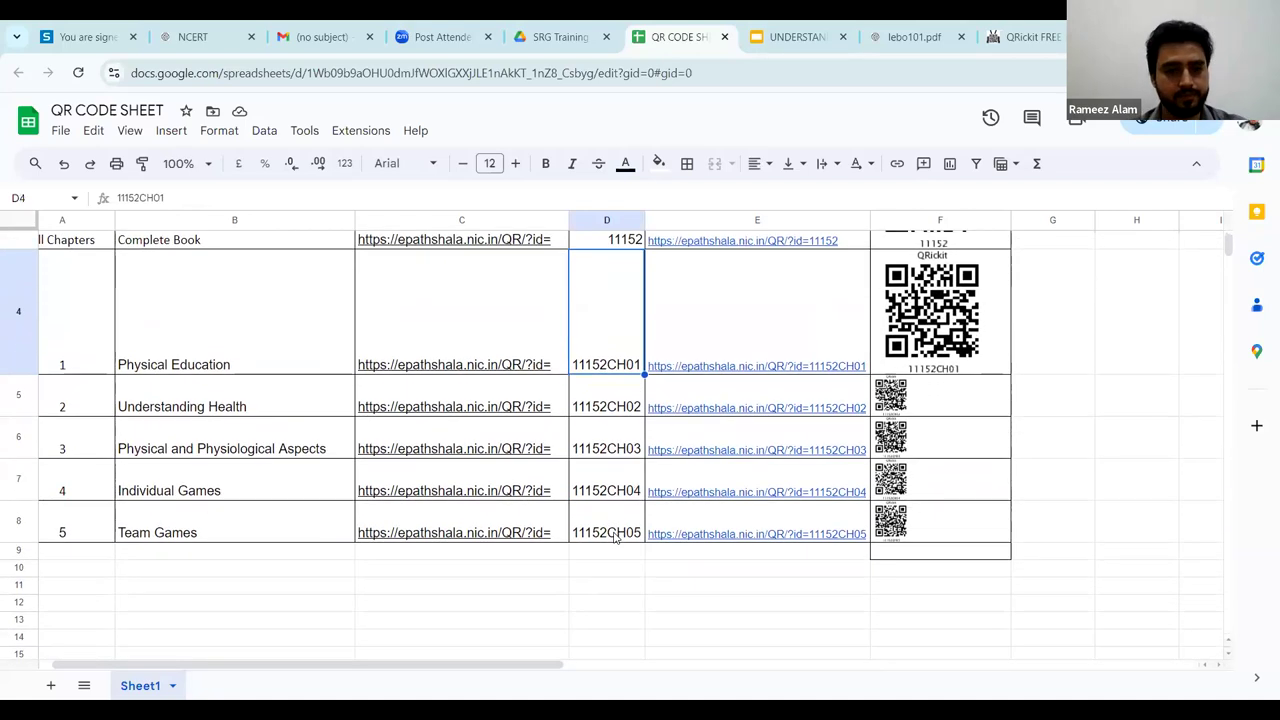